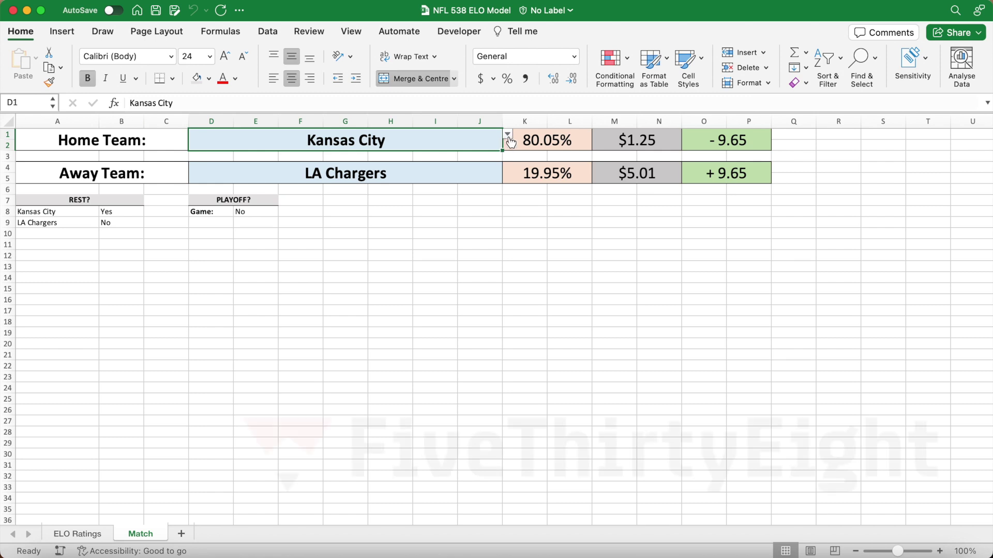
Step: Set the home team to Green Bay and the away team to Baltimore, and open the home team choices
left_click(245, 252)
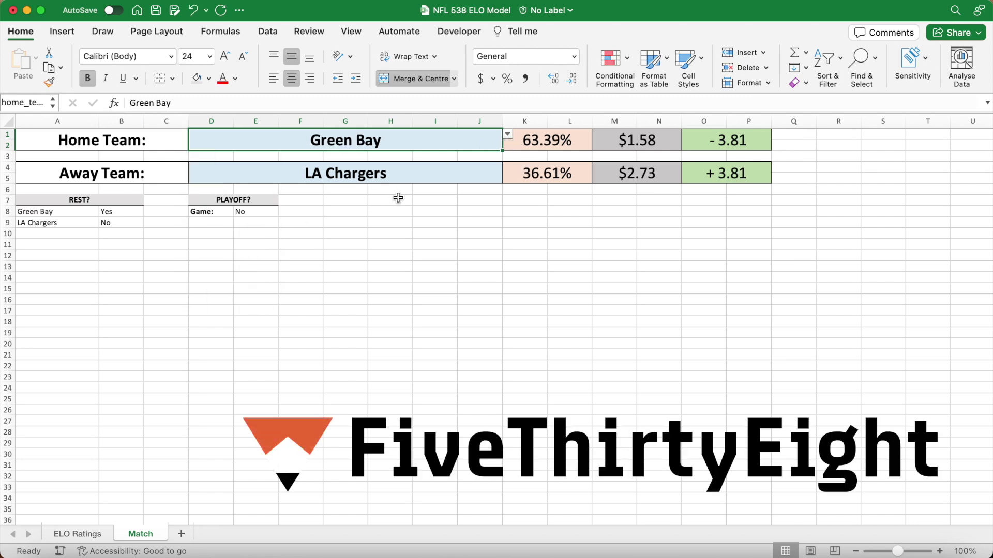
left_click(414, 172)
left_click(509, 169)
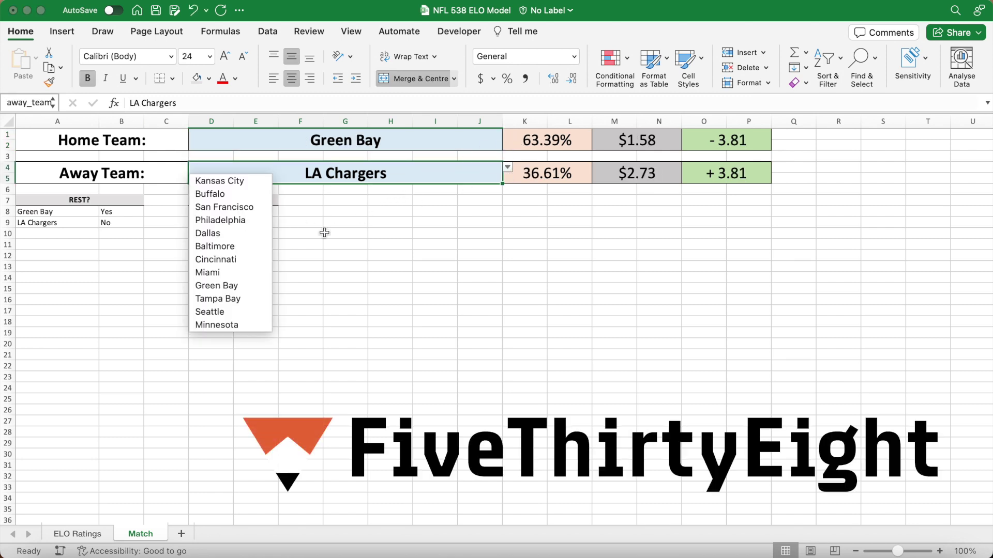
left_click(267, 246)
left_click(421, 141)
left_click(508, 135)
Step: Read the Patreon post on the NFL 538 ELO model, including the rating variables for the source website
scroll(252, 236, "down", 5)
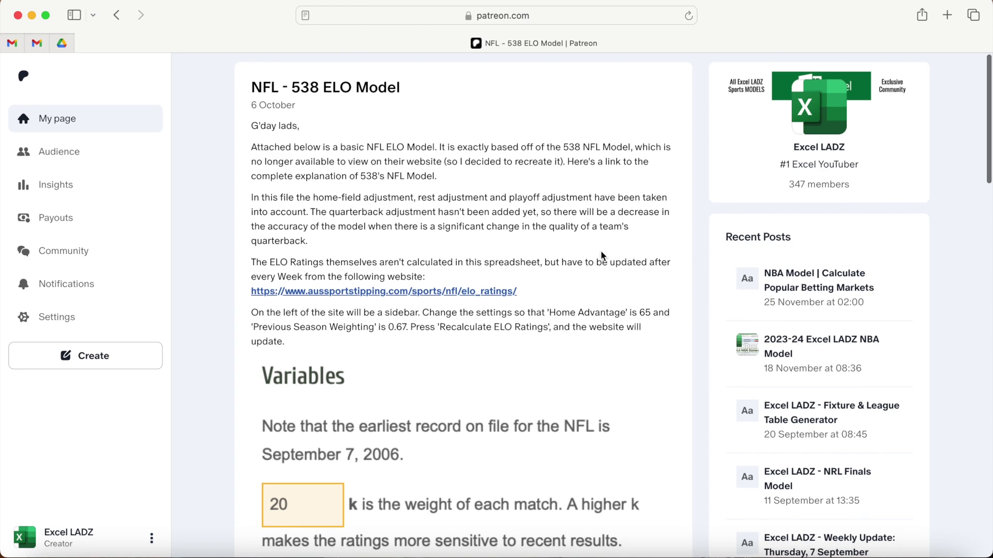
scroll(603, 256, "down", 10)
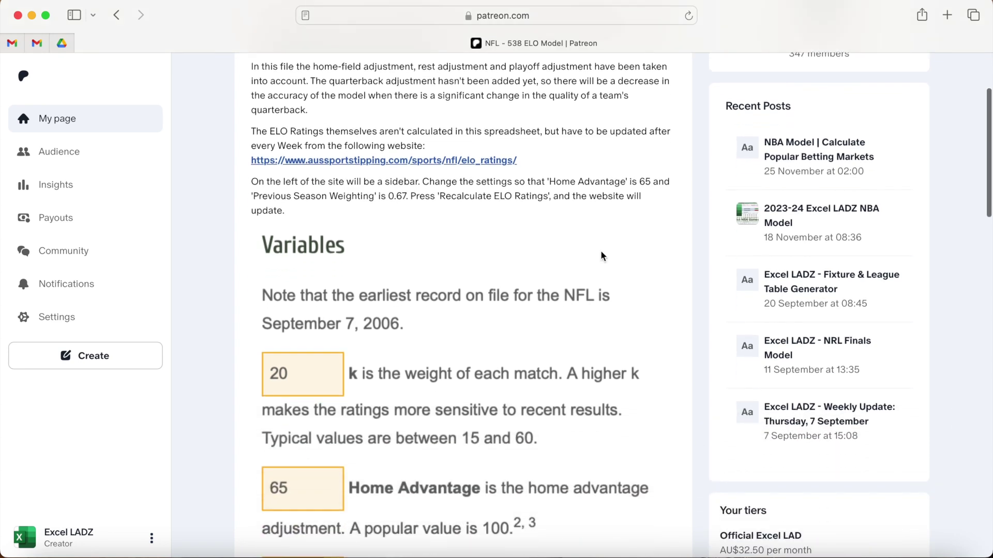
scroll(601, 252, "down", 15)
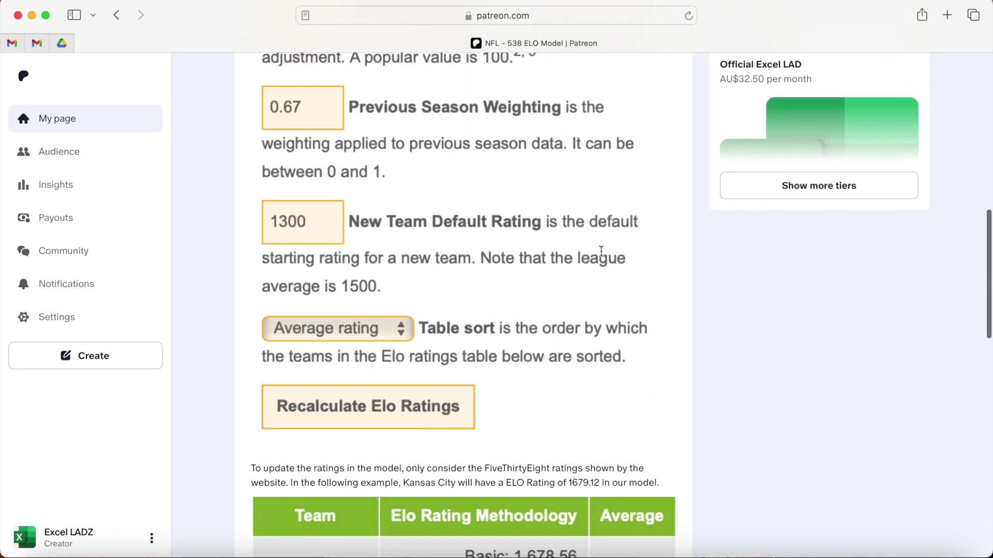
scroll(602, 252, "down", 1)
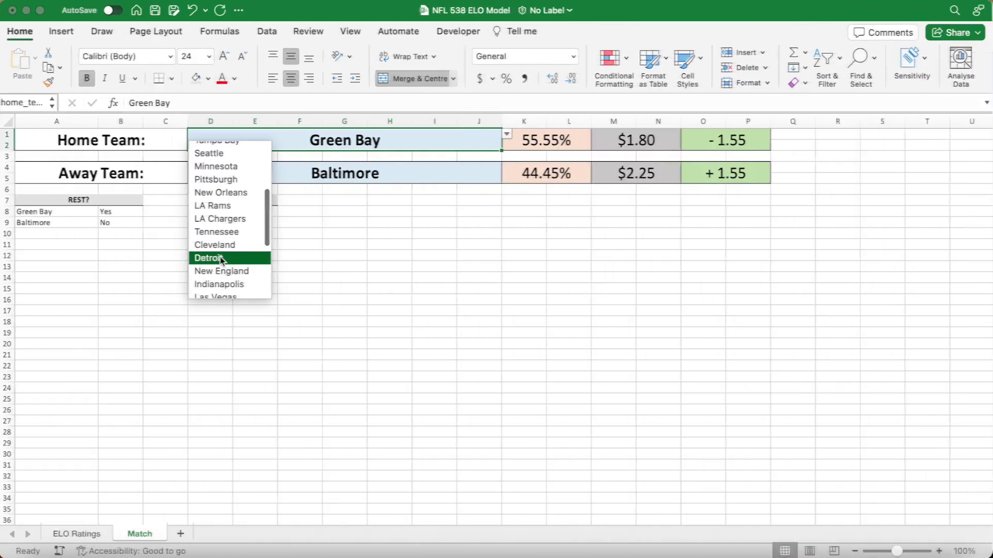
Step: Set the home team to Detroit and the away team to Carolina on the Match sheet
left_click(222, 258)
left_click(435, 173)
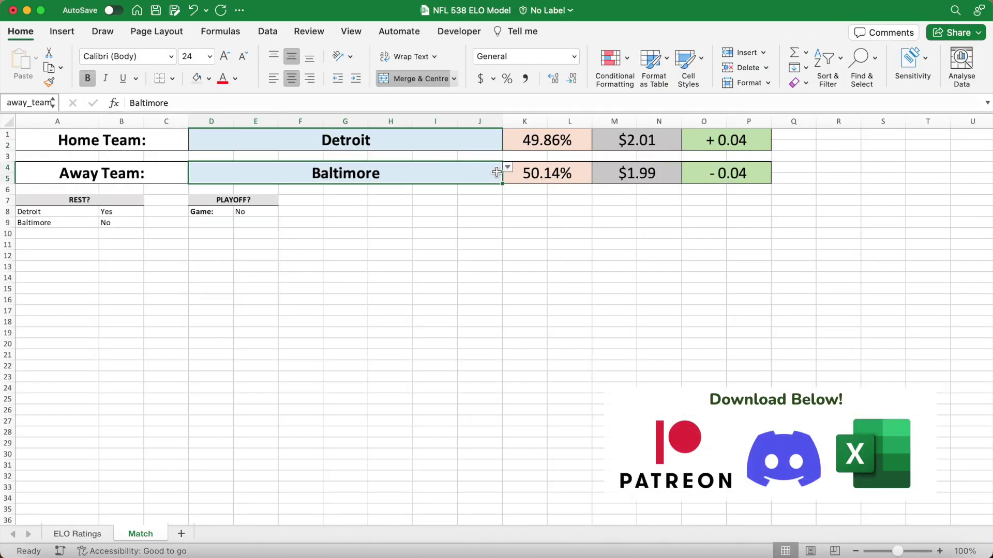
left_click(508, 167)
scroll(230, 267, "down", 5)
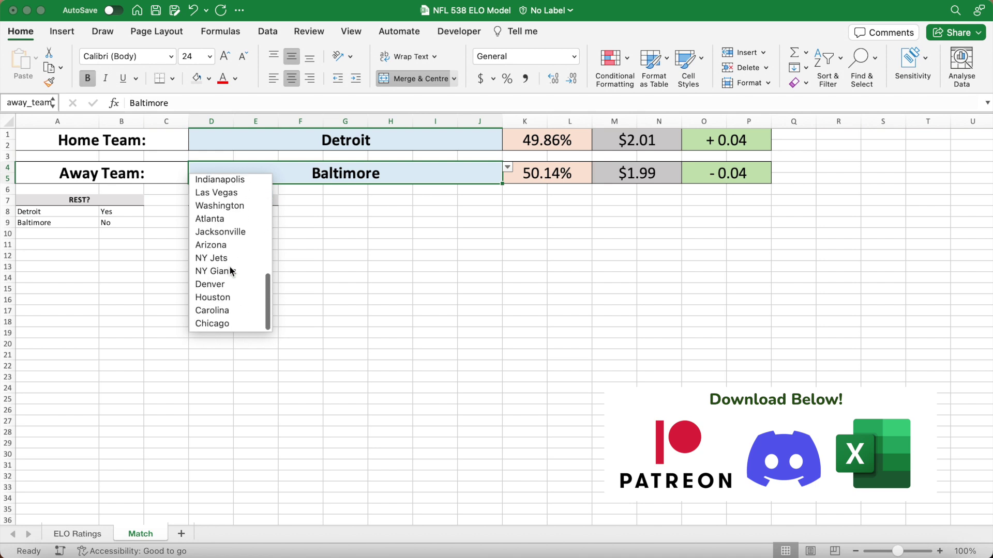
left_click(226, 312)
Step: Change the home team to Philadelphia on the Match sheet
left_click(402, 143)
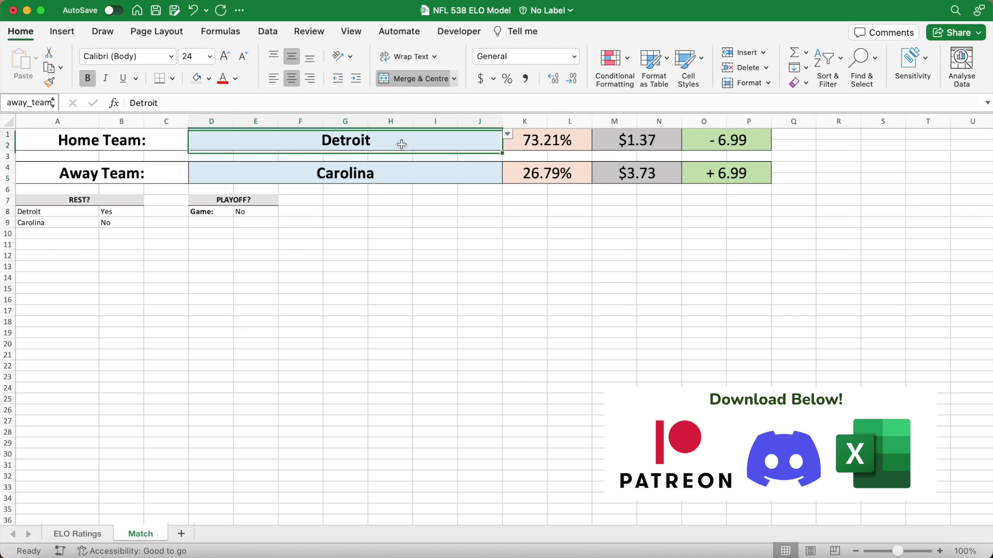
left_click(508, 135)
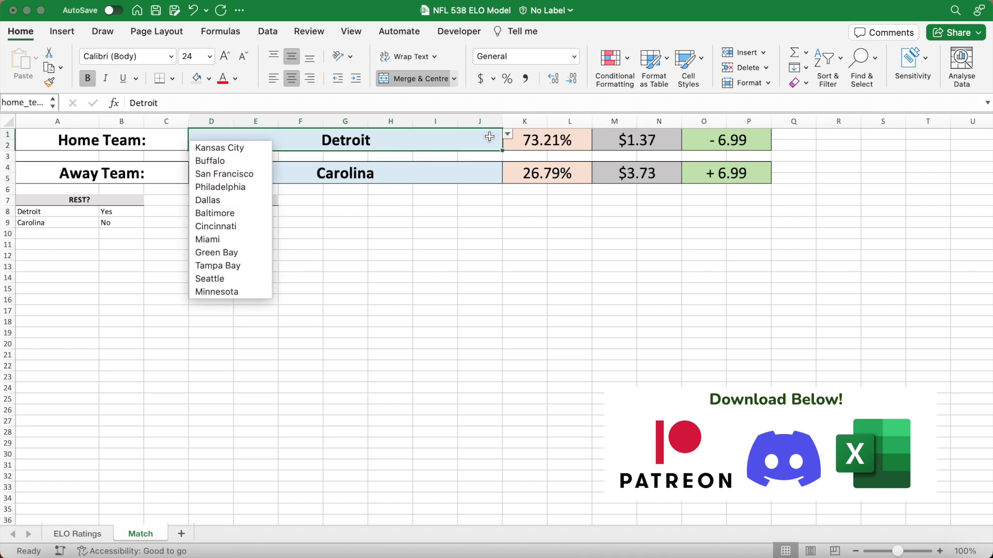
left_click(255, 190)
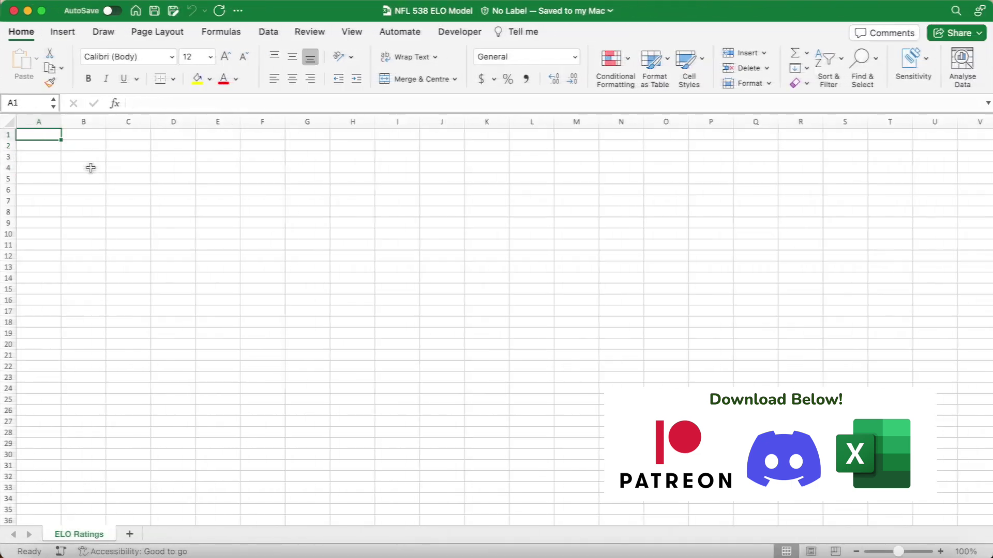
Step: Enter the bold headers "Team" in A1 and "538 ELO" in B1 of the empty ELO Ratings sheet
key("super+b")
type("Team")
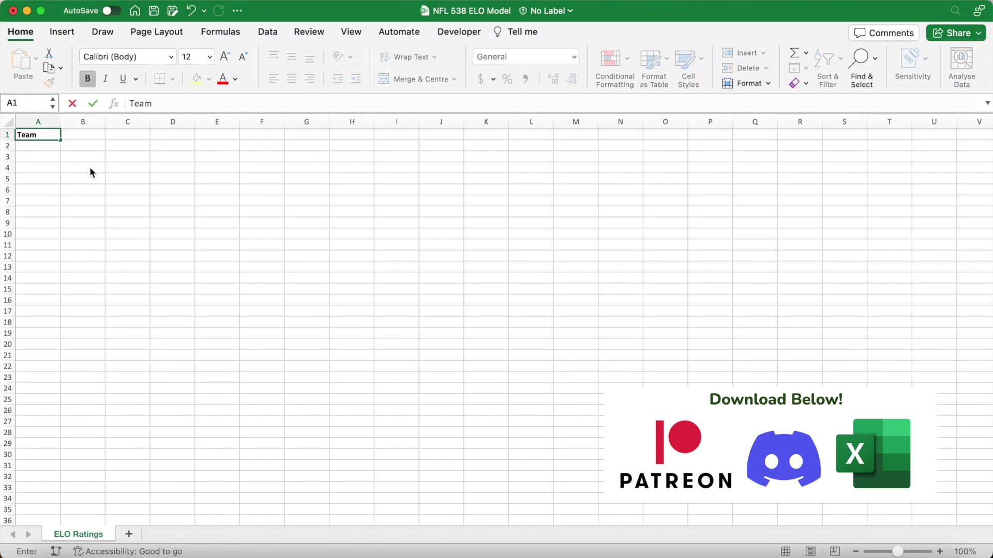
key("Tab")
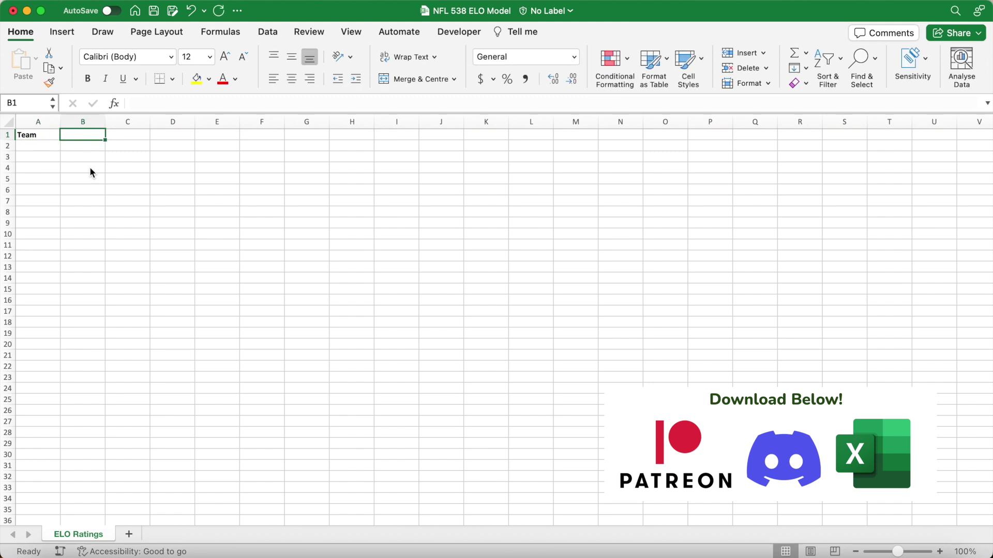
type("538 ELO")
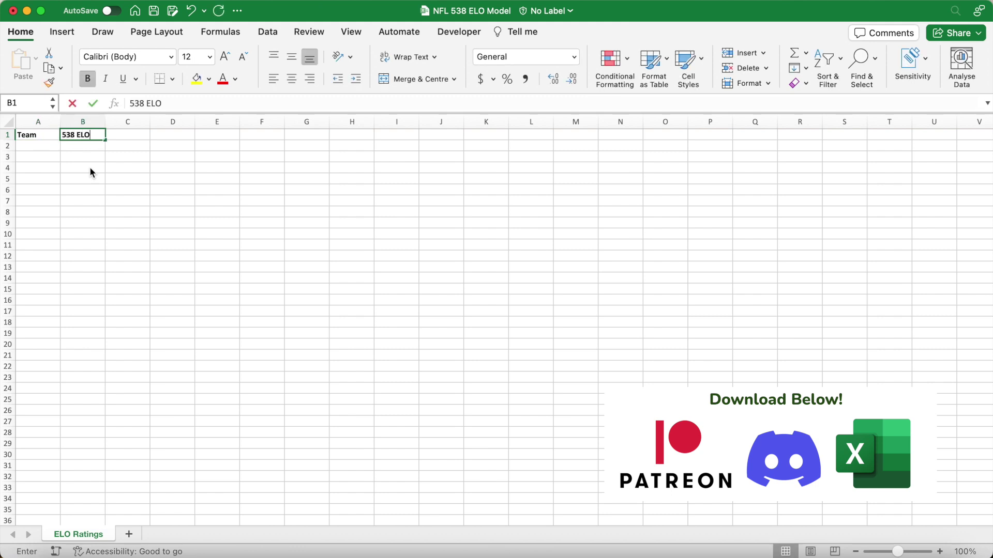
key("Return")
left_click(48, 147)
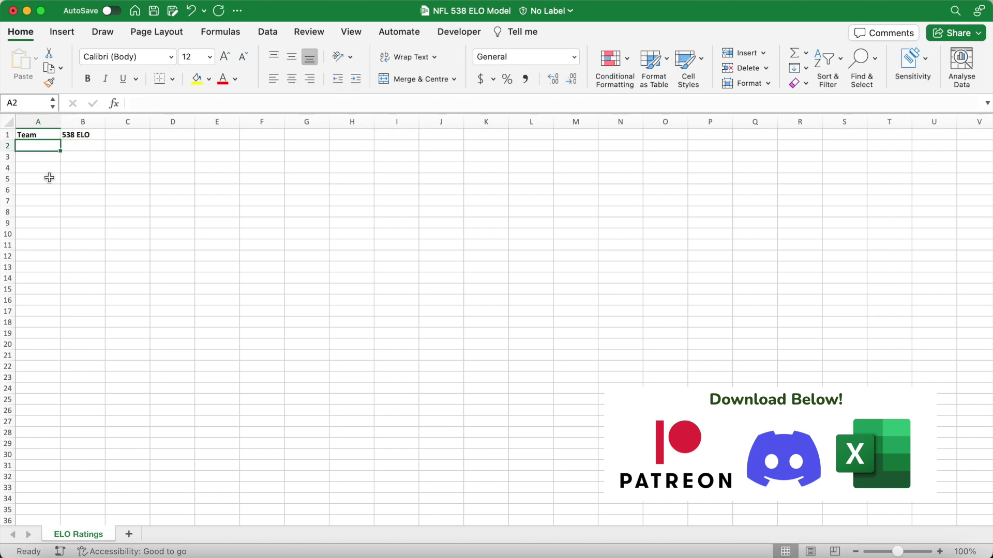
Step: Switch to the NFL Elo Ratings page on aussportstipping.com beside the workbook and set Home Advantage to 65
left_click_drag(80, 228, 396, 228)
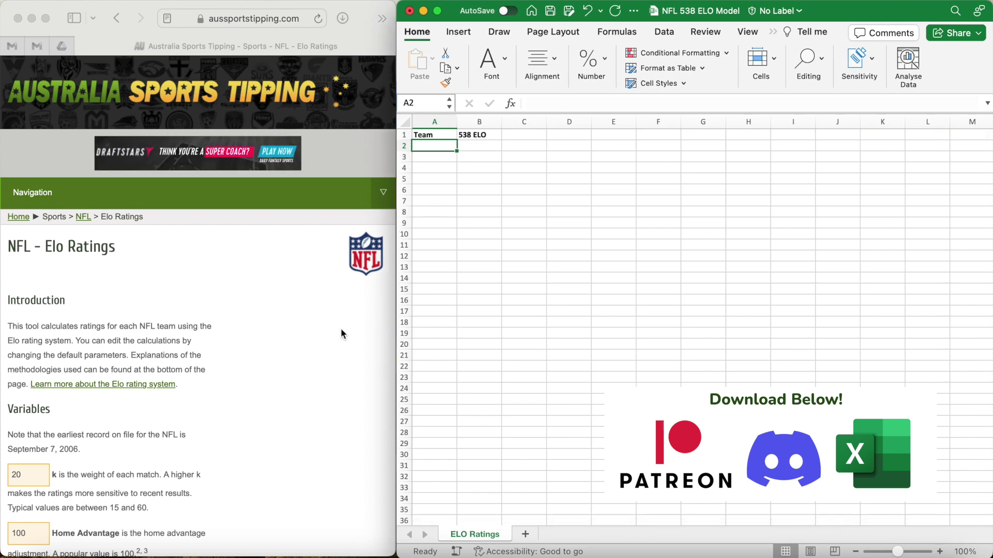
left_click(305, 400)
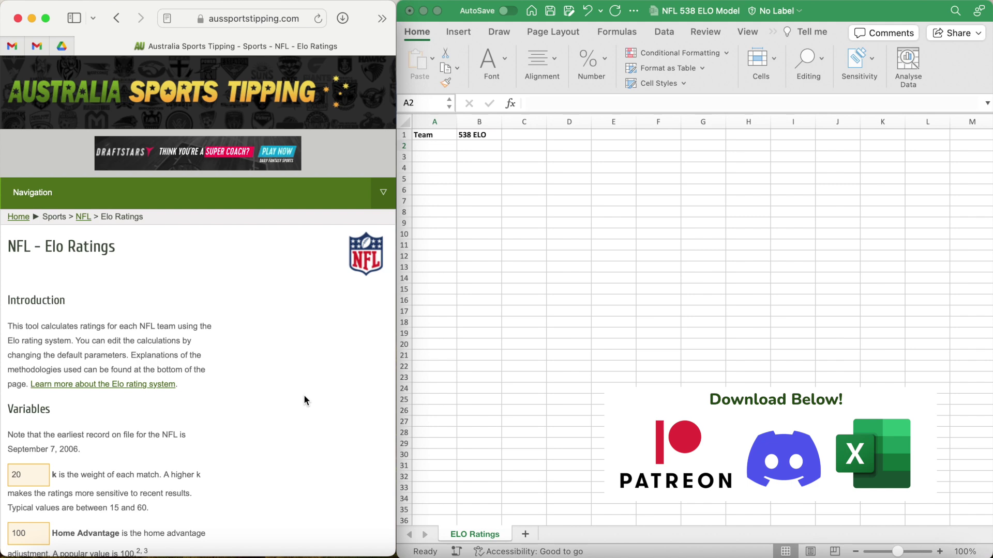
scroll(304, 399, "down", 3)
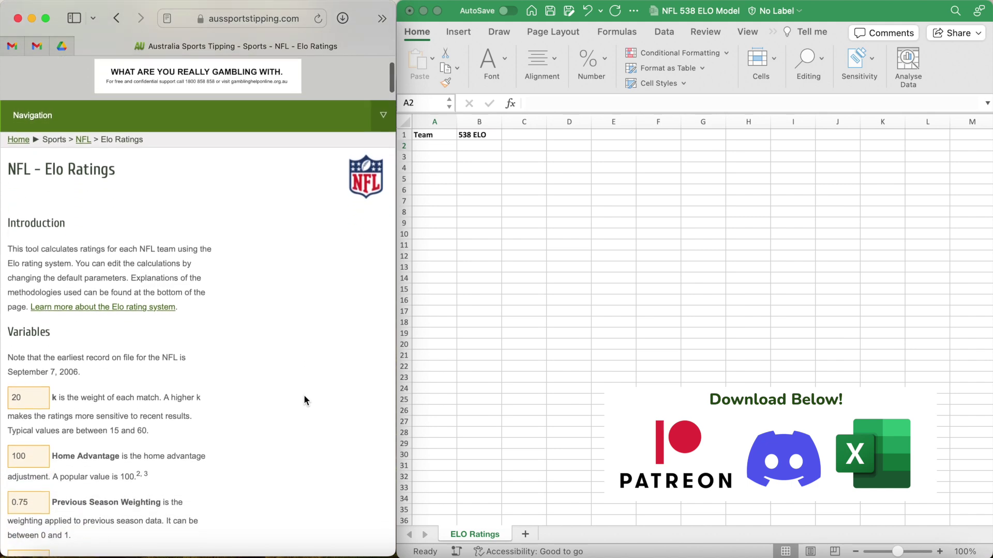
scroll(304, 399, "down", 7)
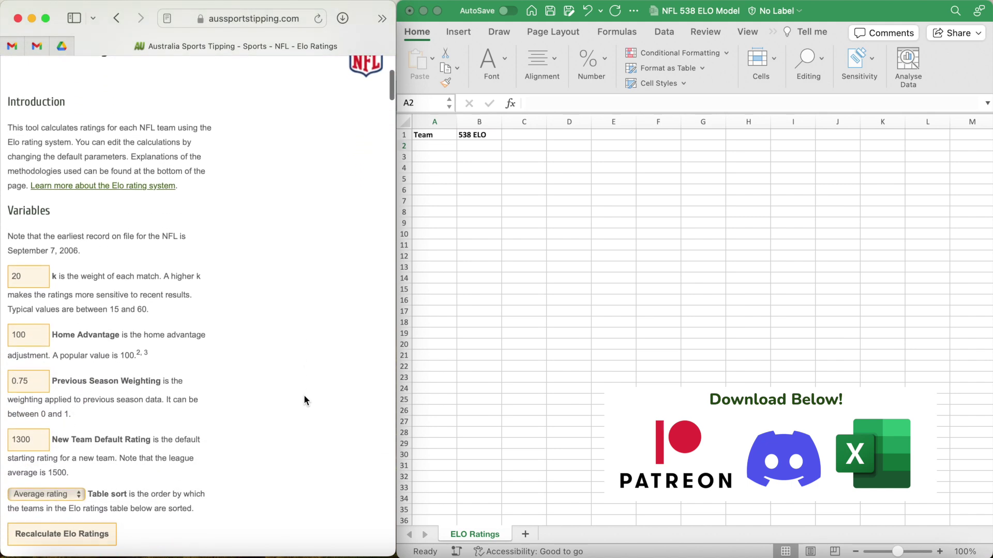
left_click(37, 283)
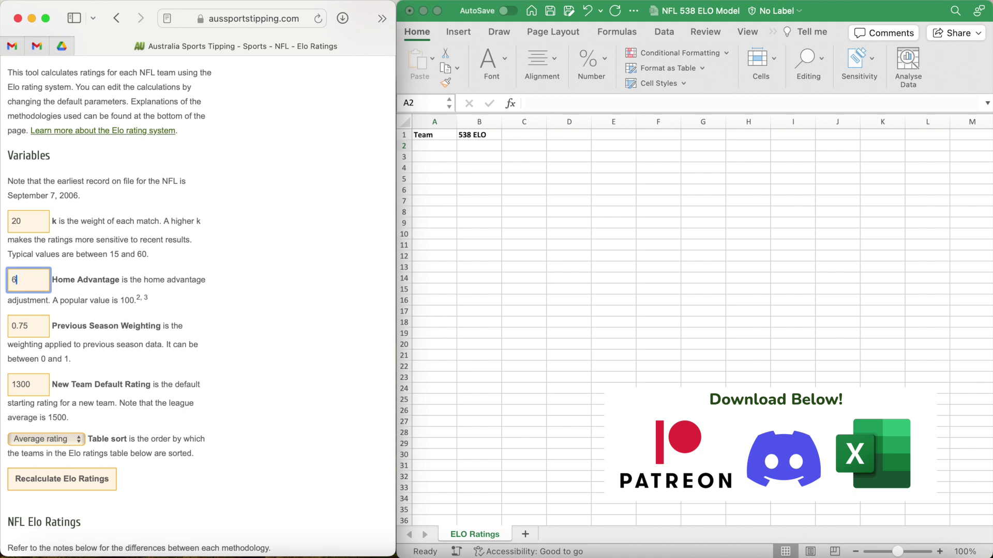
key("Tab")
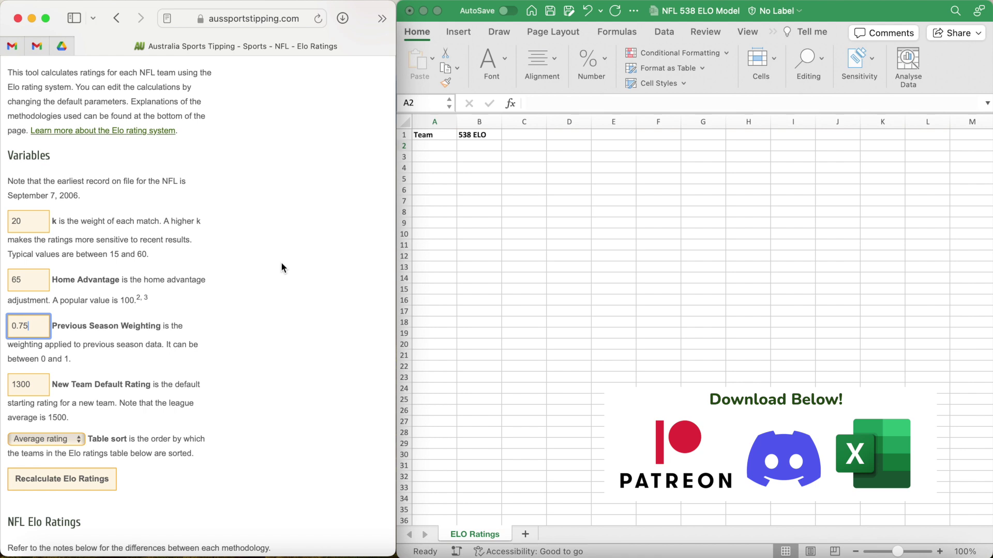
Step: Set Previous Season Weighting to 0.67 and recalculate the Elo ratings
type("0.67")
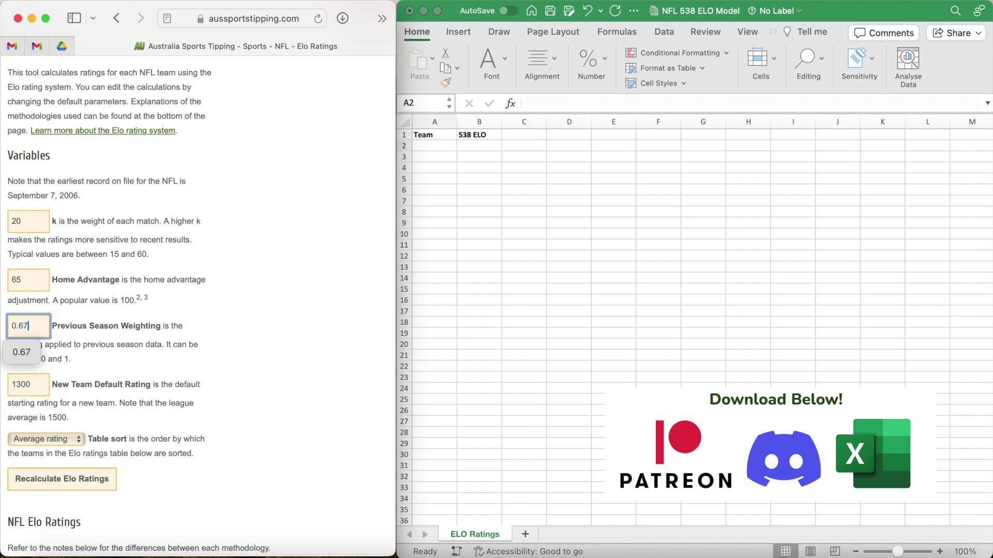
left_click(208, 349)
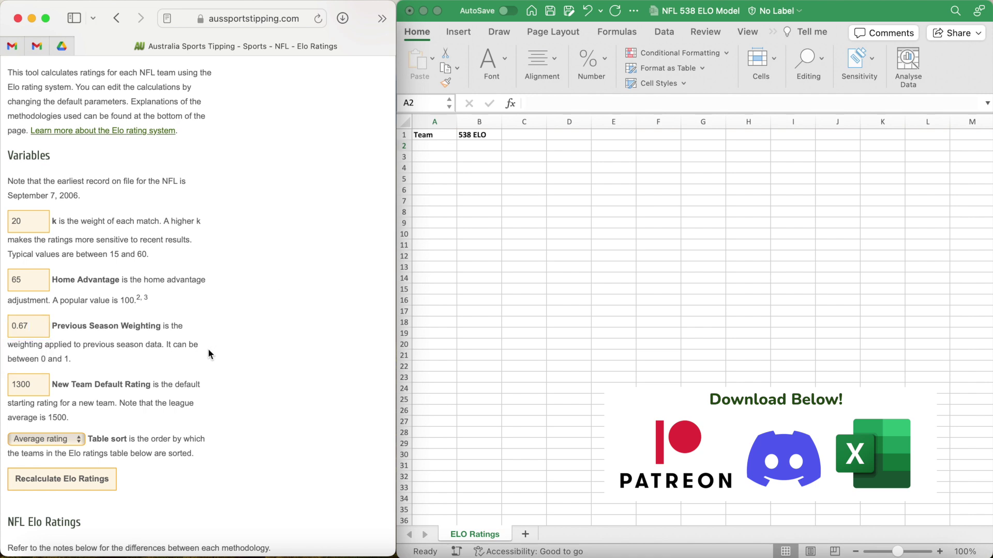
left_click(93, 482)
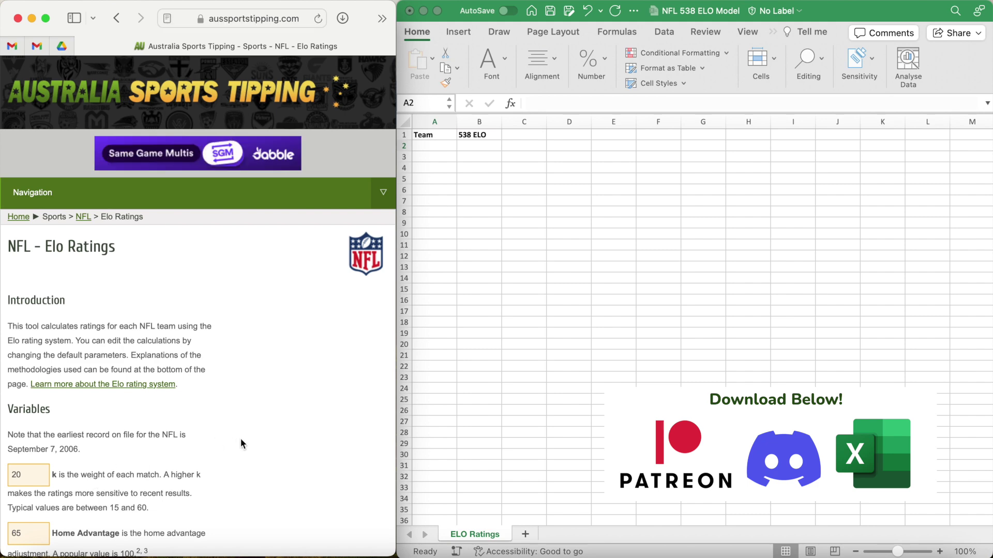
Step: Examine the FiveThirtyEight ratings in the NFL Elo Ratings table from Kansas City down to Chicago
scroll(241, 438, "down", 3)
scroll(241, 440, "down", 10)
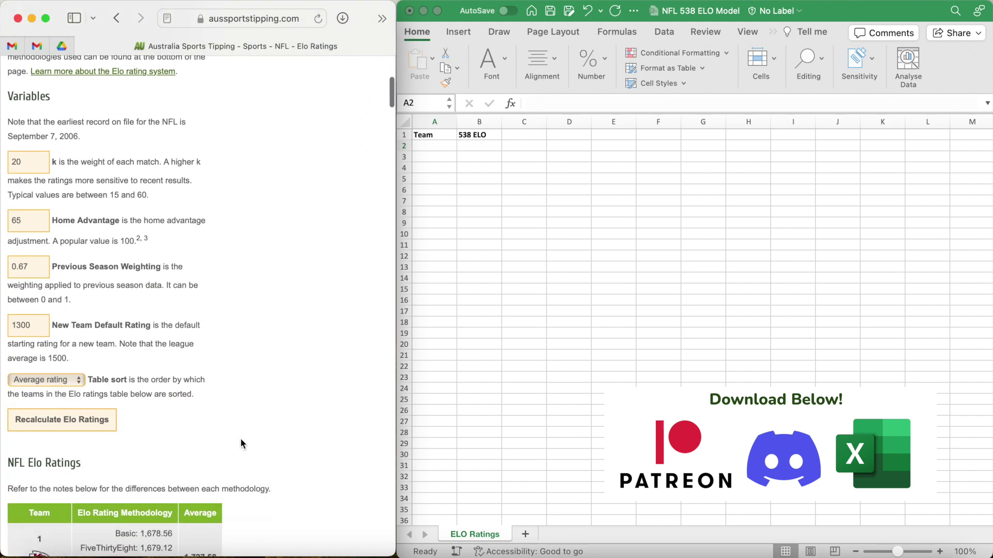
scroll(241, 439, "down", 7)
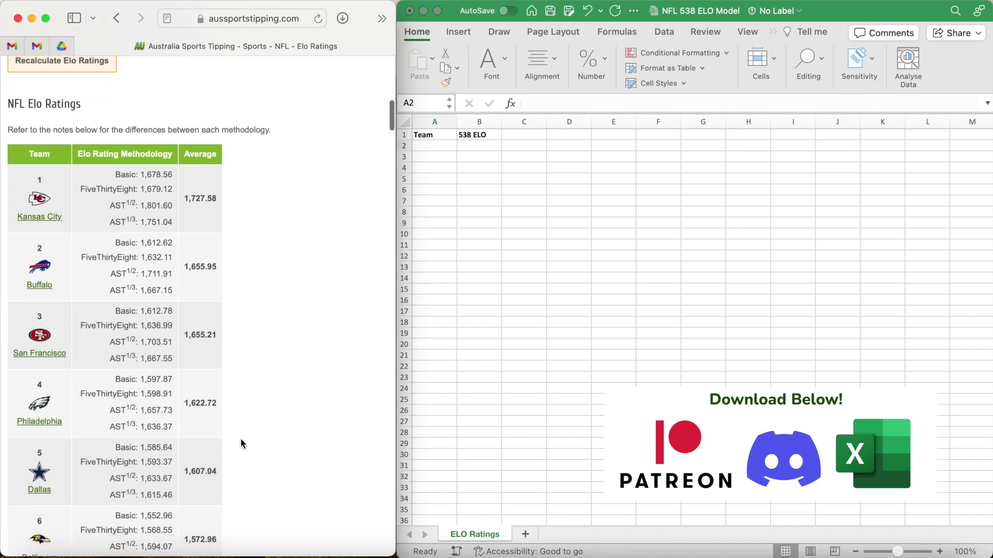
left_click_drag(90, 189, 174, 188)
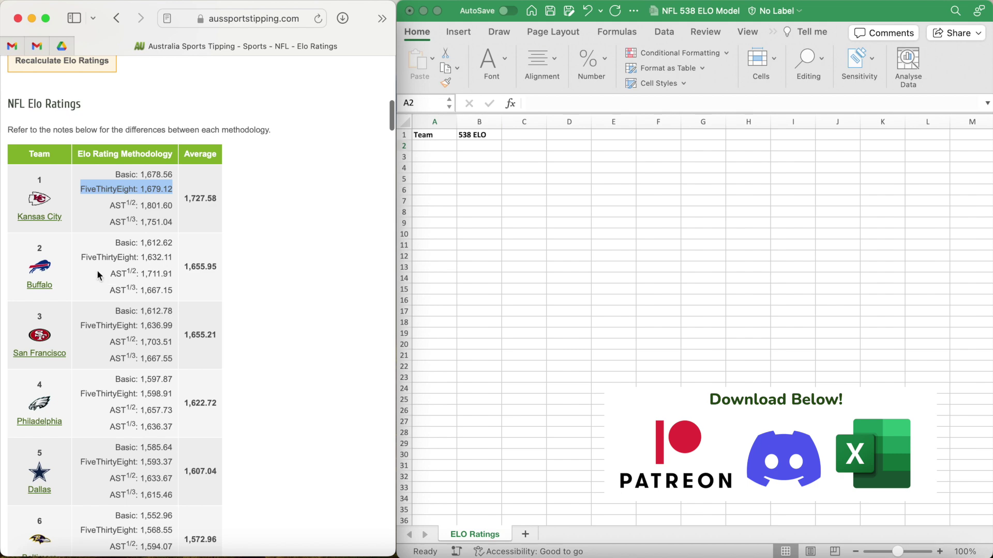
left_click_drag(83, 259, 173, 259)
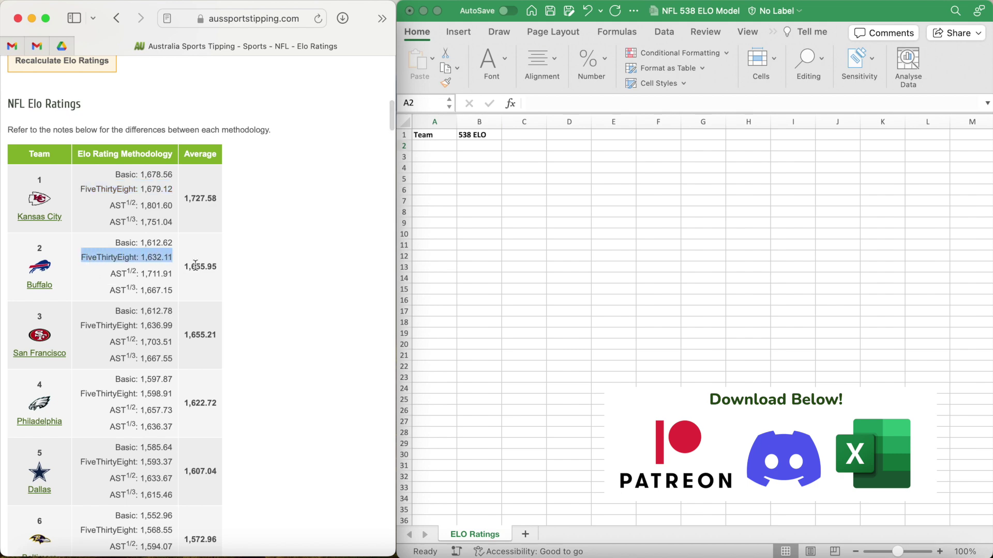
left_click(212, 254)
scroll(205, 399, "down", 20)
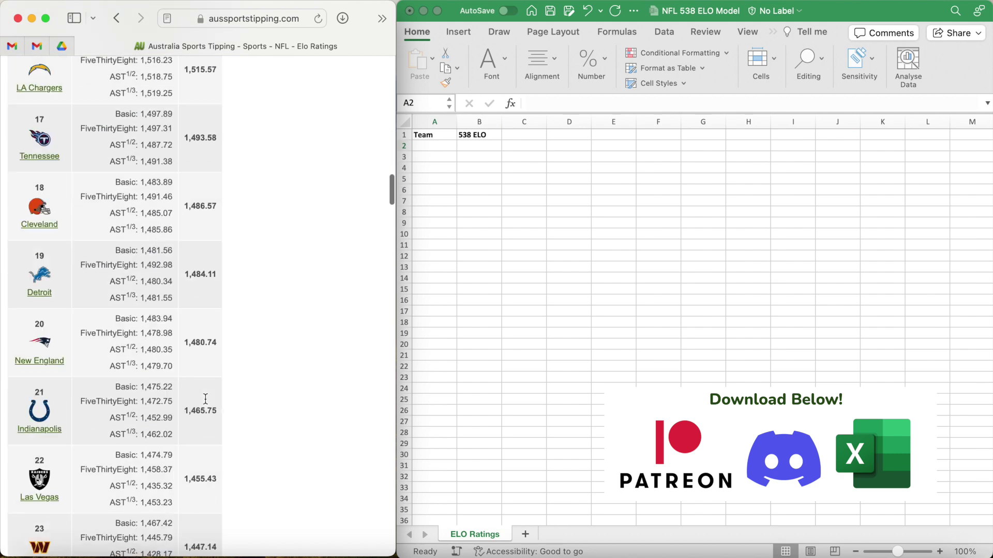
scroll(205, 399, "up", 3)
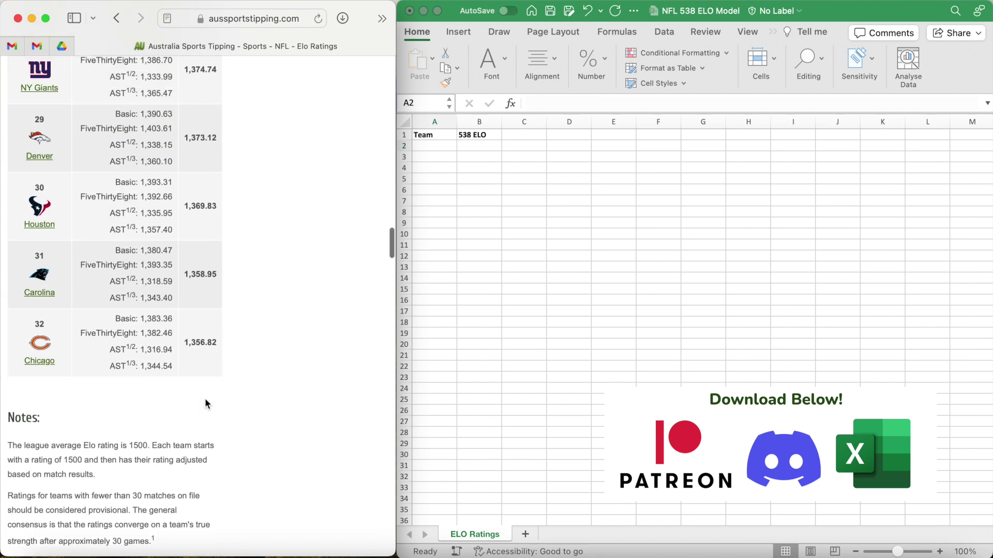
left_click_drag(142, 334, 173, 334)
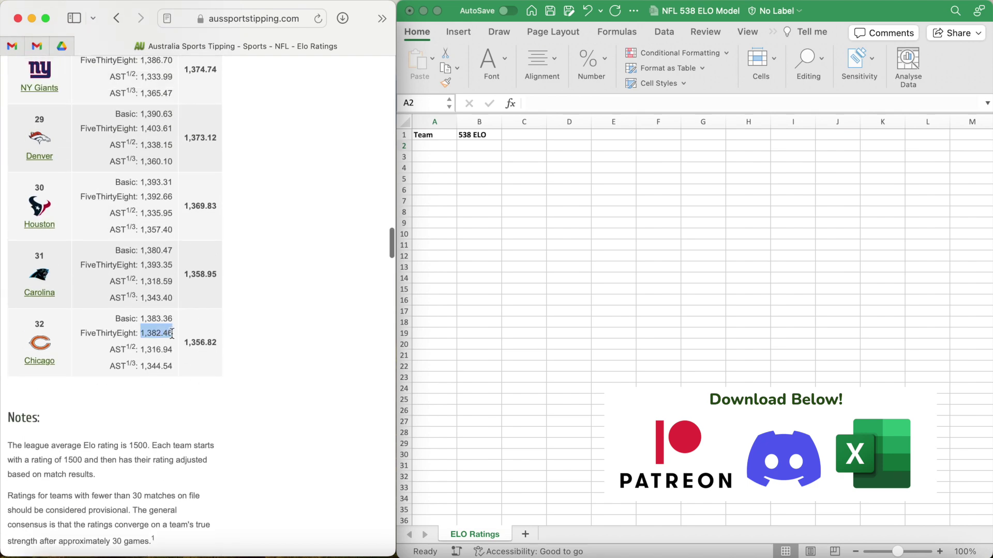
left_click(188, 291)
scroll(188, 291, "up", 20)
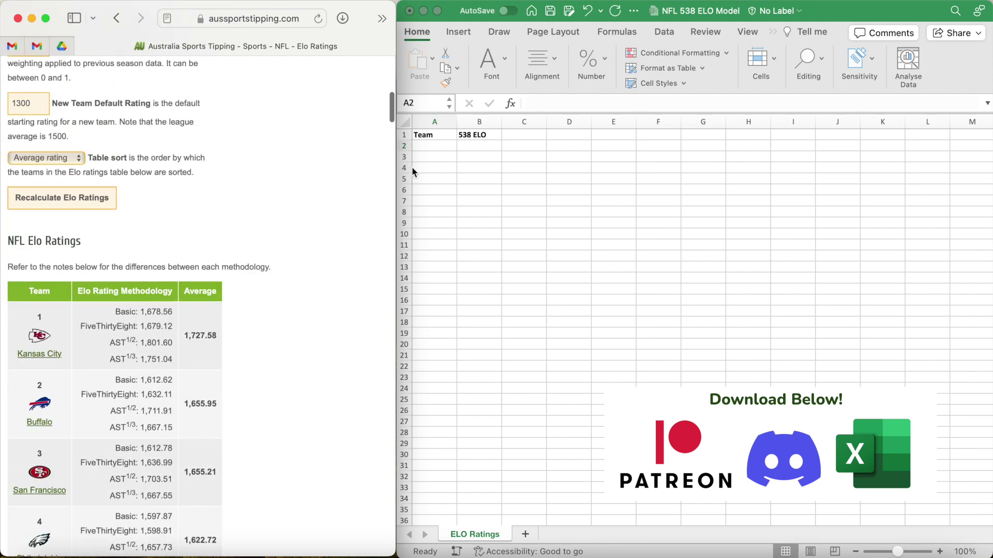
Step: Switch to the workbook, widen column A and enter "Kansas City" in A2 as the first team
left_click(425, 148)
left_click_drag(457, 122, 477, 122)
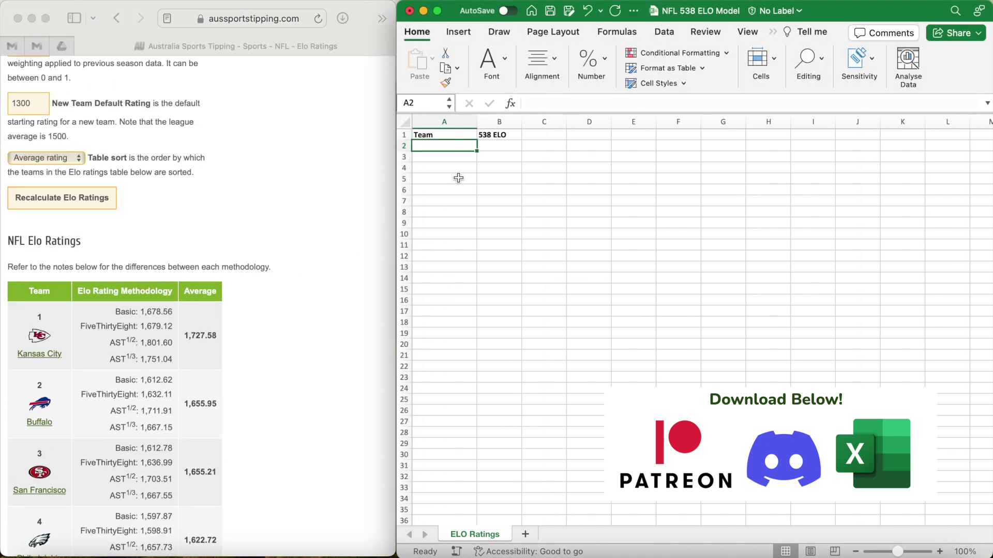
type("Kan")
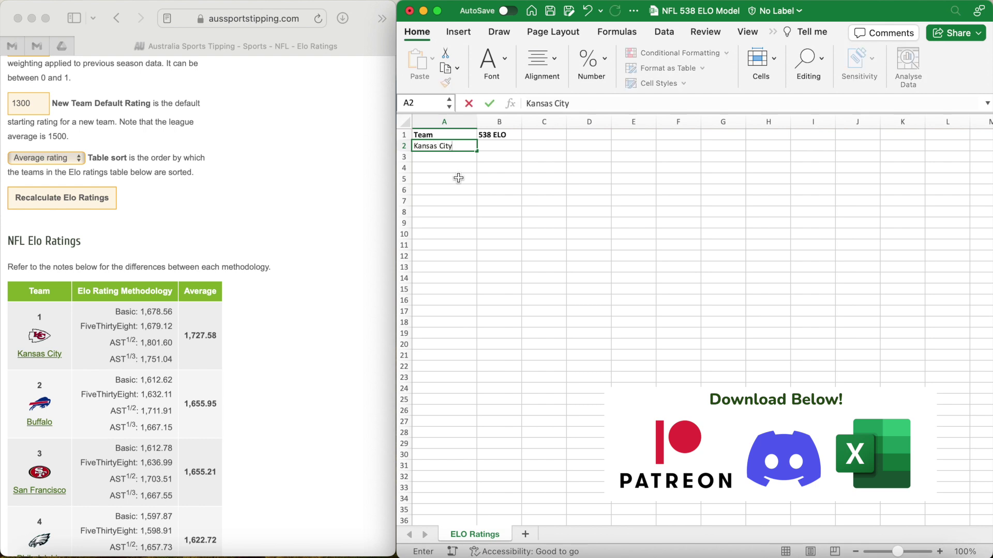
type("sas City")
key("Tab")
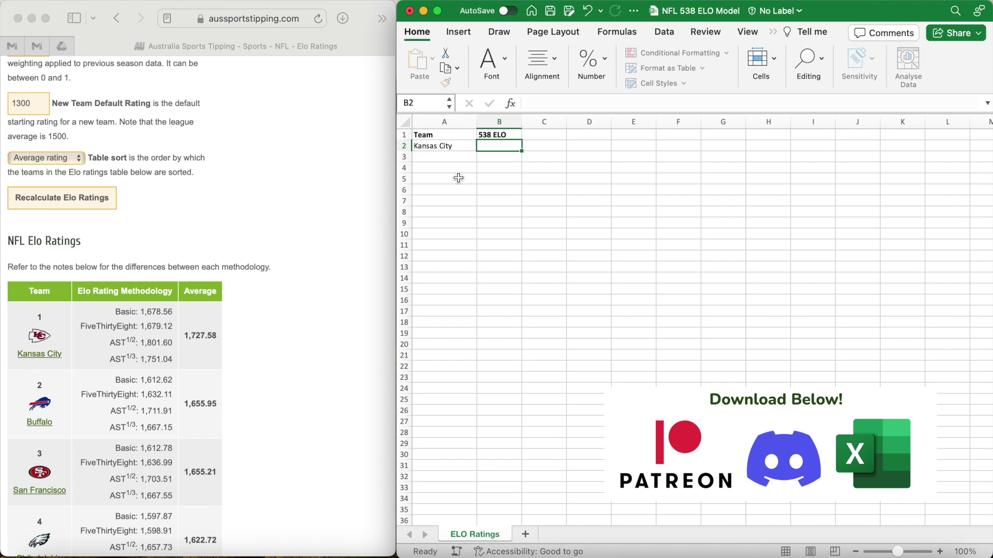
Step: Enter 1679.12 in B2 as Kansas City's 538 ELO and add Buffalo with 1632.11 in row 3
type("1679.12")
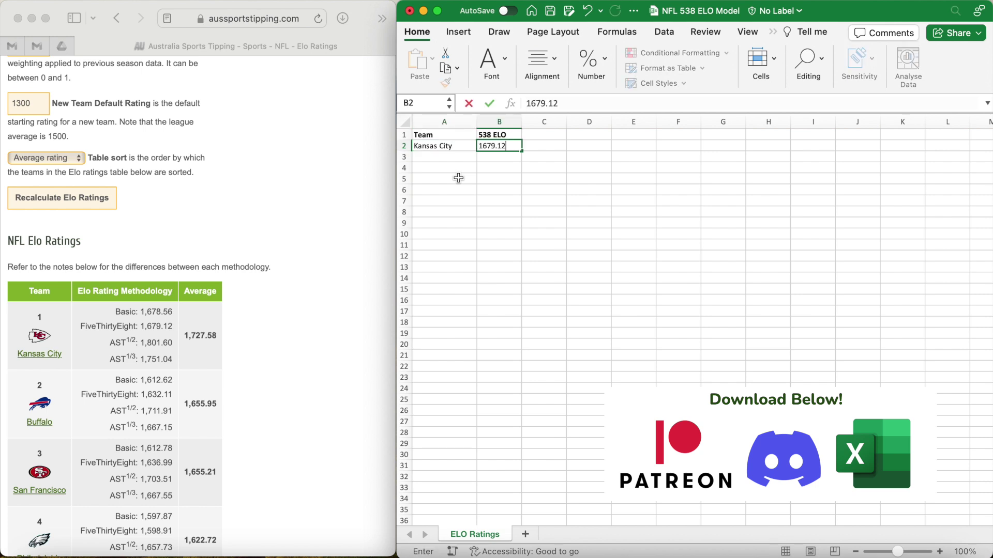
key("Return")
left_click(446, 157)
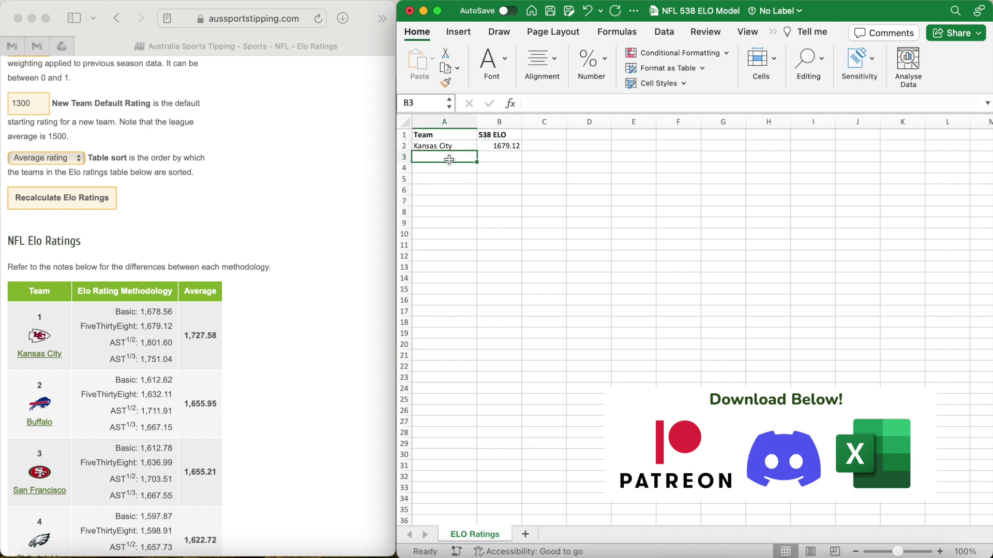
type("Buffalo")
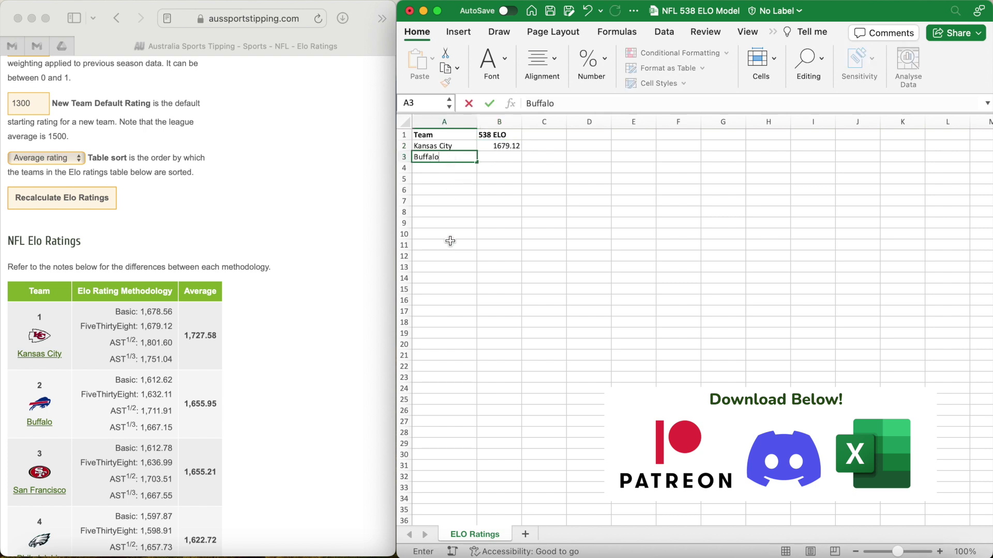
key("Tab")
type("1")
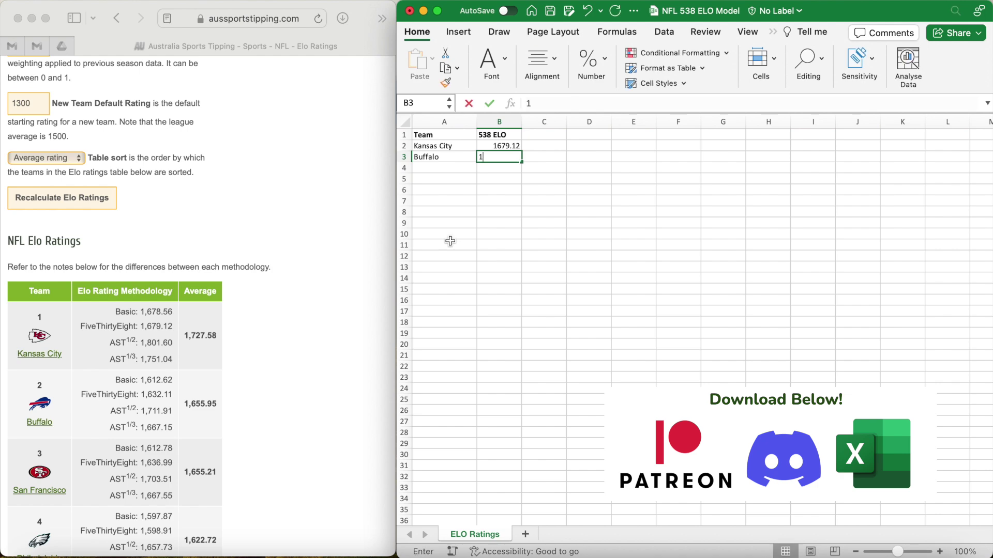
type("632.11")
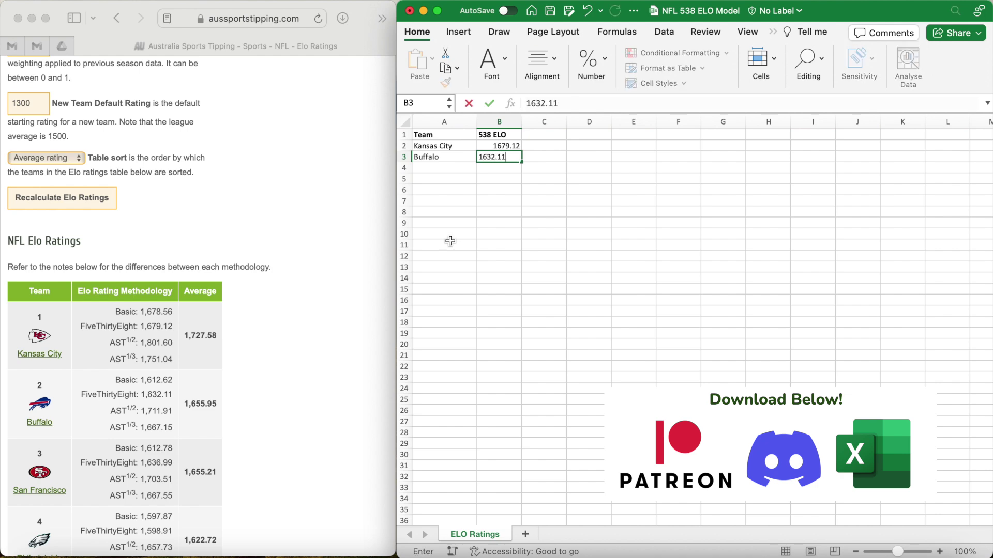
key("Return")
Step: Add San Francisco in row 4 with a 538 ELO of 1636.99
key("Left")
type("San Francisco")
key("Tab")
type("1636.99")
key("Return")
Step: Add Philadelphia 1598.91, Dallas 1593.37, Baltimore 1568.55, Cincinnati 1555.02 and Miami 1544.76 in rows 5 to 9
scroll(140, 206, "down", 5)
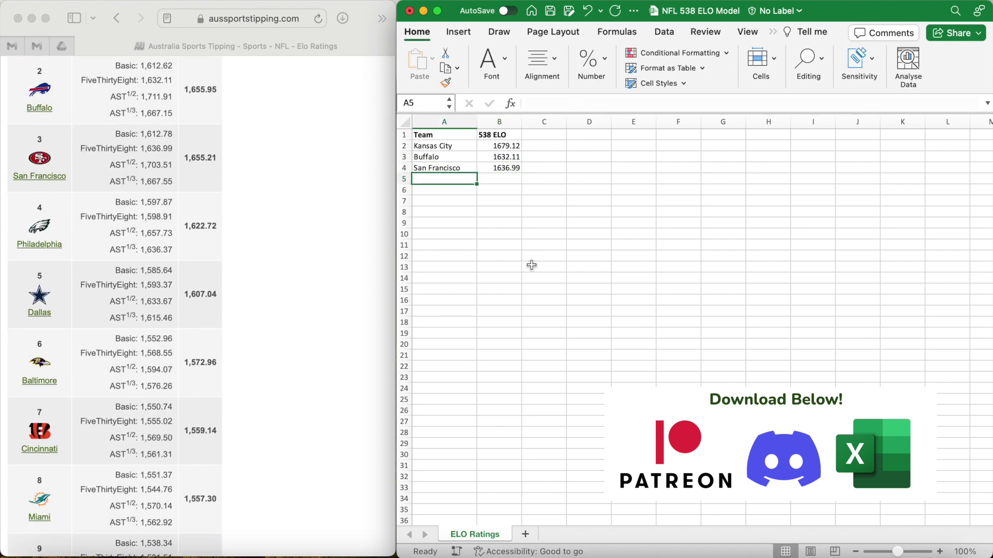
left_click(448, 178)
type("Philadelphia\t1598.91 Dallas\t1593.37 Baltimore\t1568.55 Cinci")
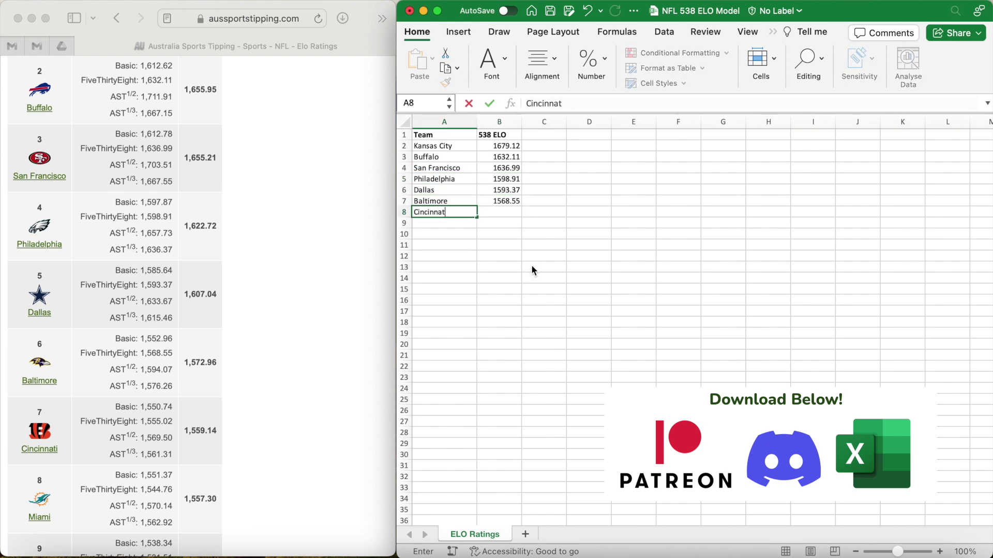
type("nnati\t1555.02 Miami\t1544.76")
Step: Add Green Bay 1531.51, Tampa Bay 1527.68, Seattle 1532.03, Minnesota 1524.15, Pittsburgh 1511.46 and New Orleans 1523.62 in rows 10 to 15
scroll(275, 368, "down", 7)
type("Green Bay\t1531.51 Tampa Bay\t1527.68 Seattle\t1532.03 Minnesota\t1524.15 Pittsburgh\t1511.46 New Orleans\t1523.")
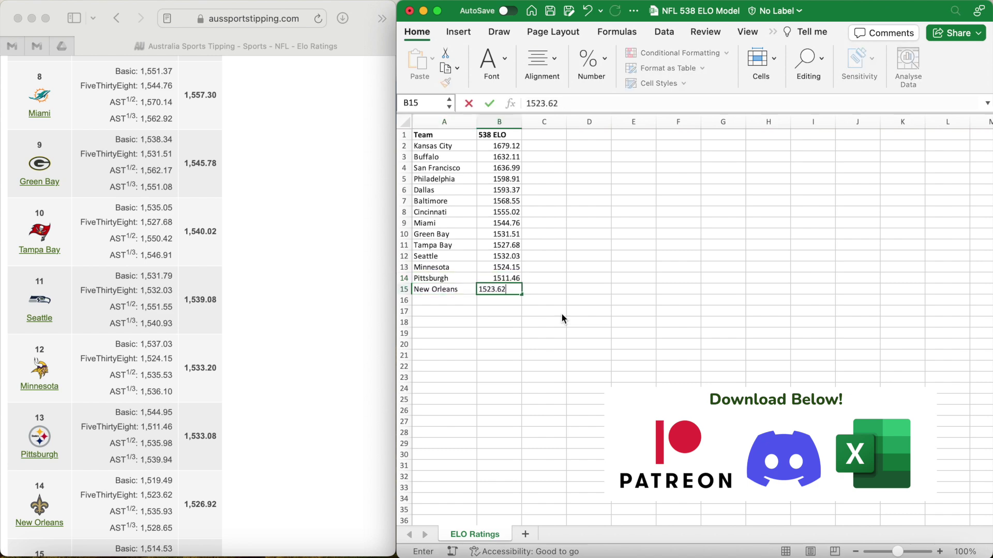
type("62")
Step: Fill rows 16 to 26 with LA Rams through Jacksonville and their FiveThirtyEight ratings from the website table
scroll(207, 311, "down", 6)
type("LA Rams\t1516.76 LA Chargers\t1516.23 Tennessee\t1487.31 Cleveland\t1491.46 Detroit\t1492.98 New England\t1478.9")
scroll(206, 310, "down", 7)
type("8 Indianapolis\t1472.75 Las Vegas\t1458.37 Washington\t1445.79 Atlanta\t1441.34 Jacksonville\t1442.4")
Step: Fill rows 27 to 33 with Arizona through Chicago and their FiveThirtyEight ratings, ending with 1382.46 for Chicago
scroll(206, 310, "down", 5)
type("Arizona\t1426.84 NY Jets\t1400.73 NY Giants\t1386.70 Denver\t1403.61")
scroll(207, 310, "down", 5)
type("Houston\t1392.66 Carolina\t1393.35 Chicago\t1")
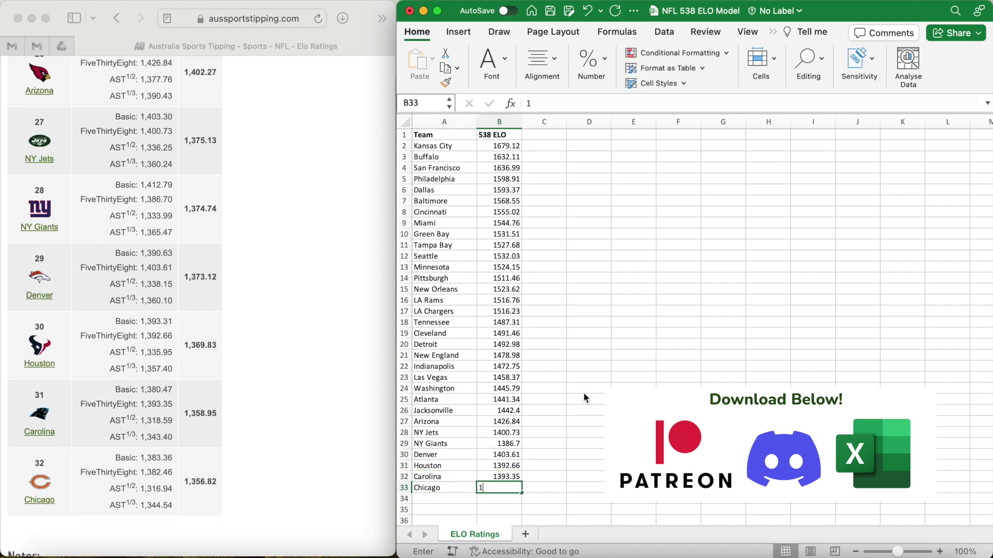
type("382.46")
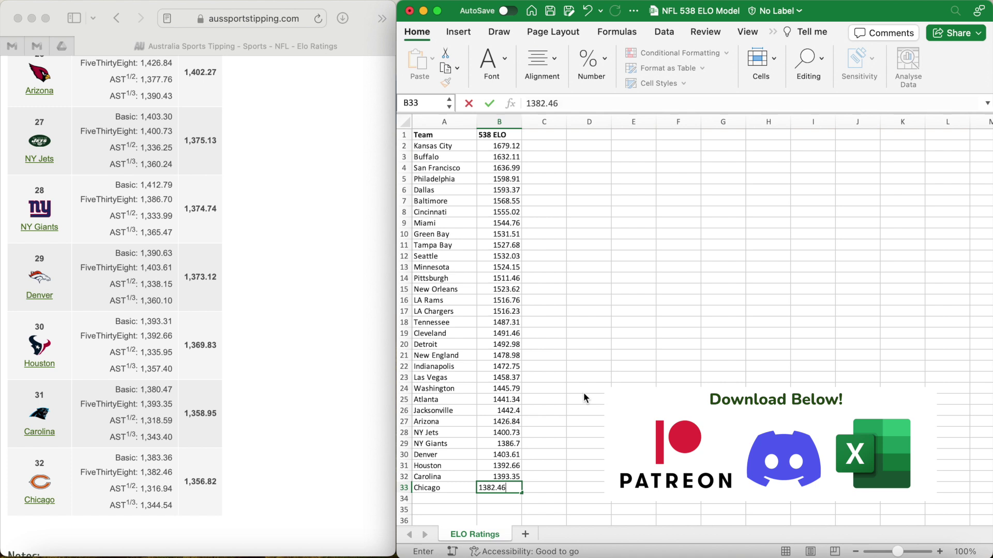
key("Return")
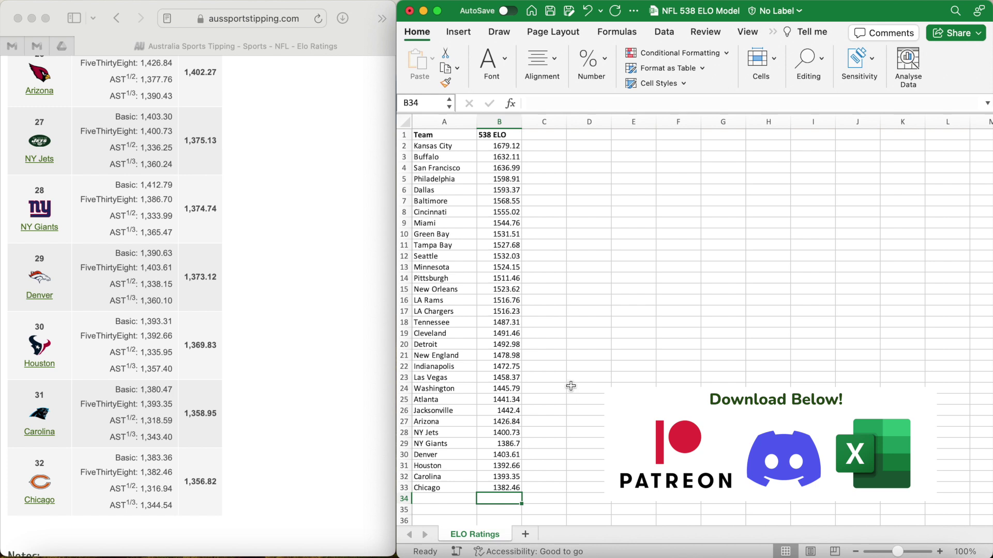
Step: Expand the workbook to the full screen width and name the team range A2:A33 "teams"
left_click_drag(397, 359, 1, 351)
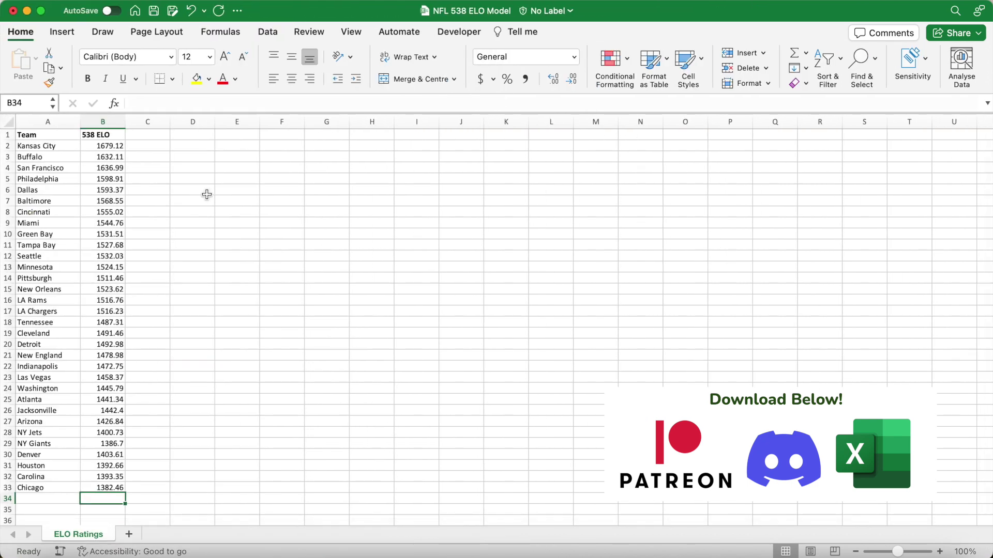
left_click(200, 193)
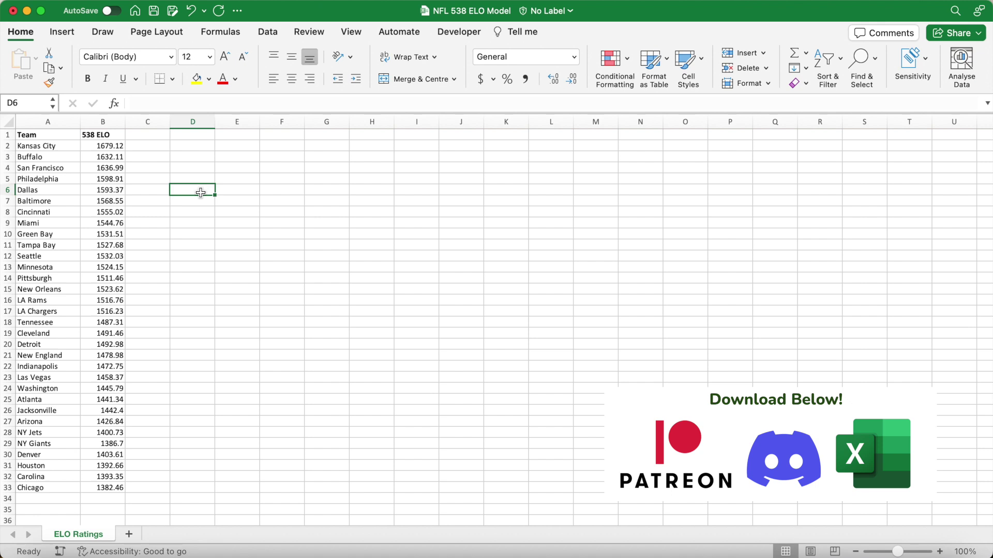
left_click(61, 148)
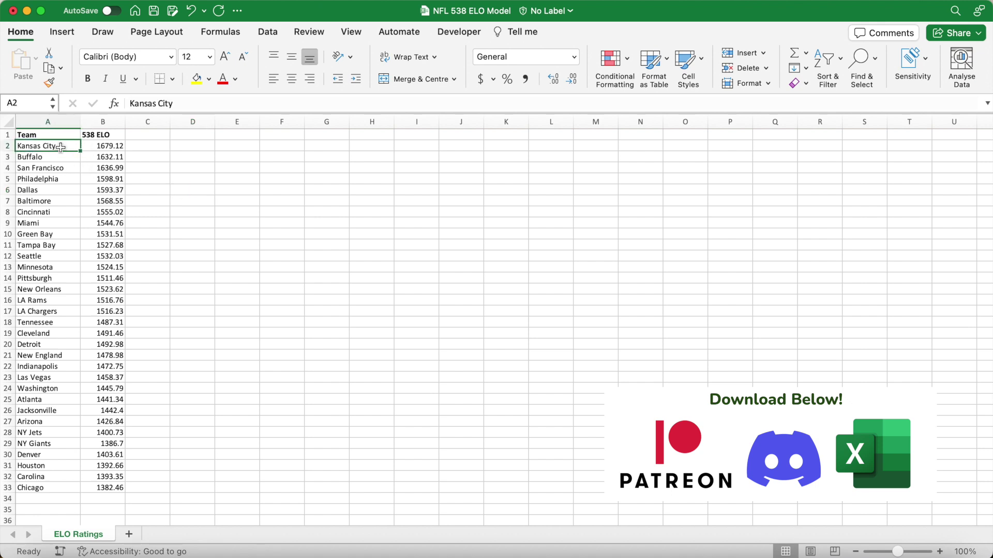
key("ctrl+shift+Down")
left_click(35, 106)
type("teams")
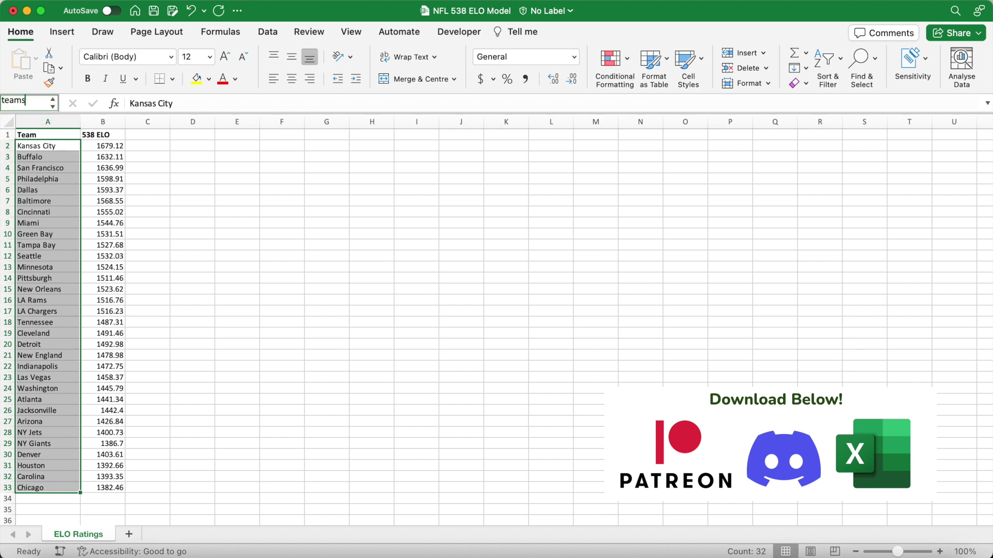
key("Return")
Step: Name the ratings range B2:B33 "elo"
left_click(91, 150)
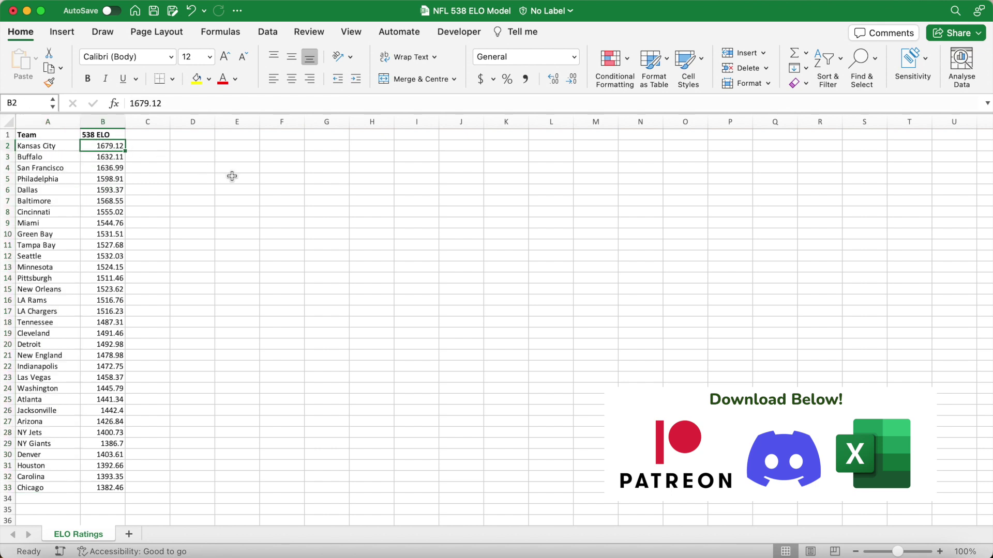
key("ctrl+shift+Down")
left_click(44, 105)
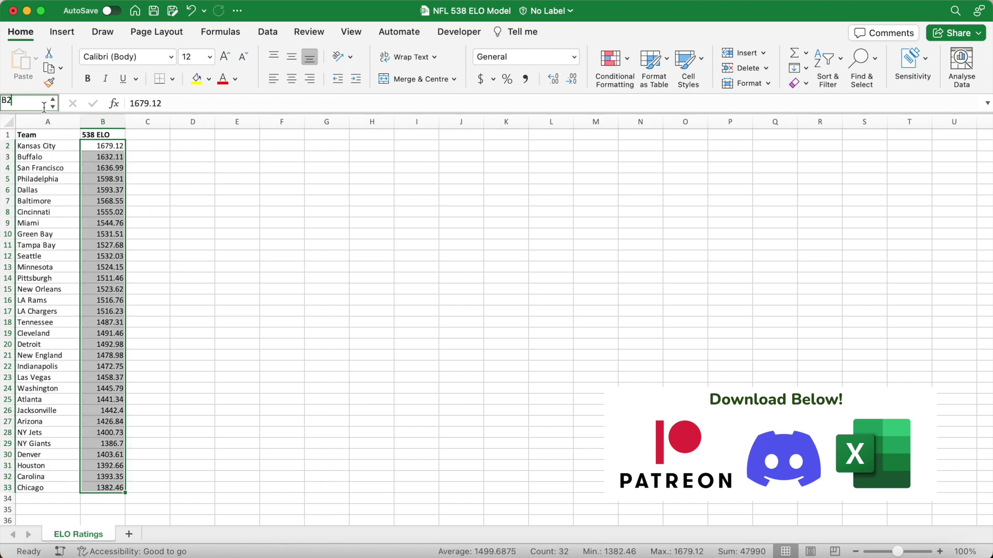
type("elo")
key("Return")
Step: Add a bold "Location" header in C1 and widen column C
left_click(156, 136)
key("super+b")
type("Location")
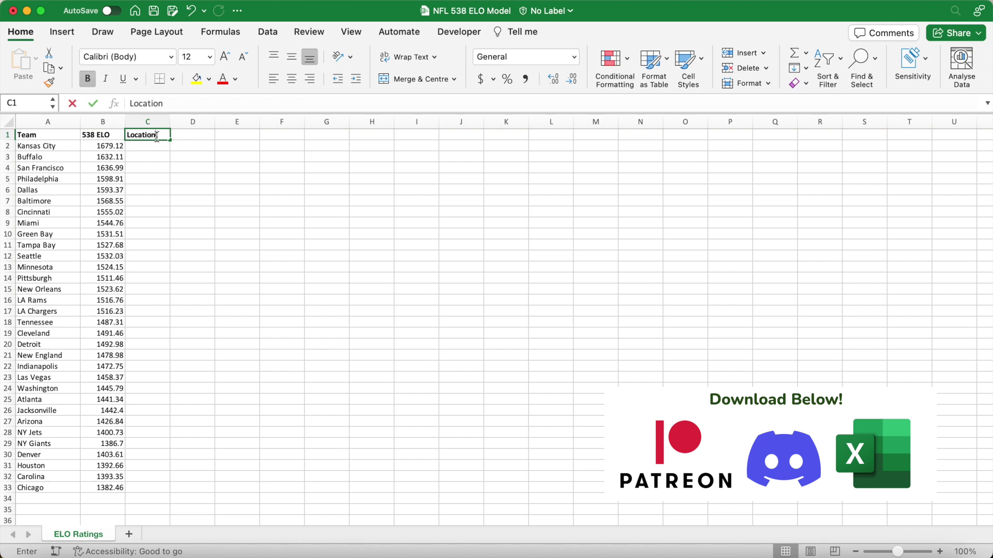
key("Return")
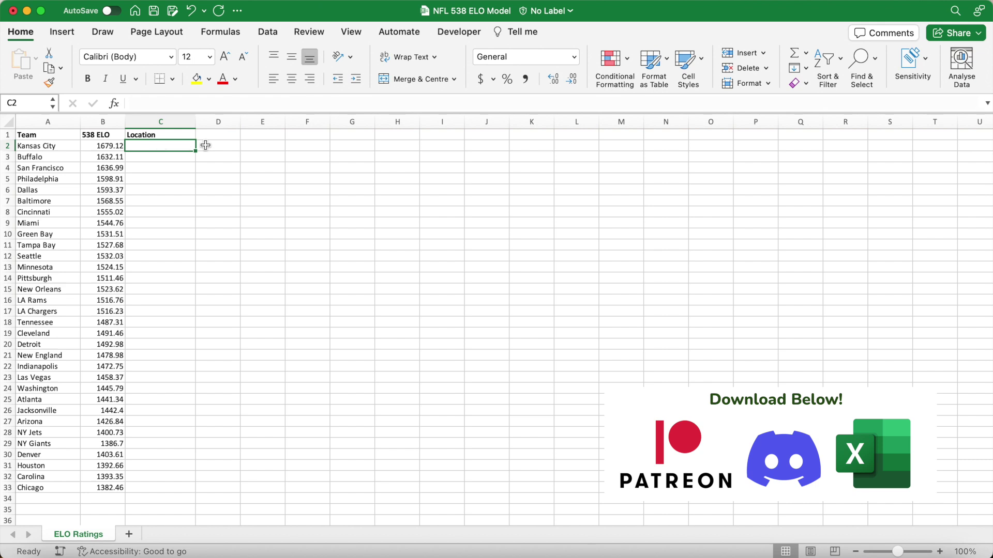
Step: Enter the locations Kansas City in C2 and Orchard Park in C3
type("Kansas C")
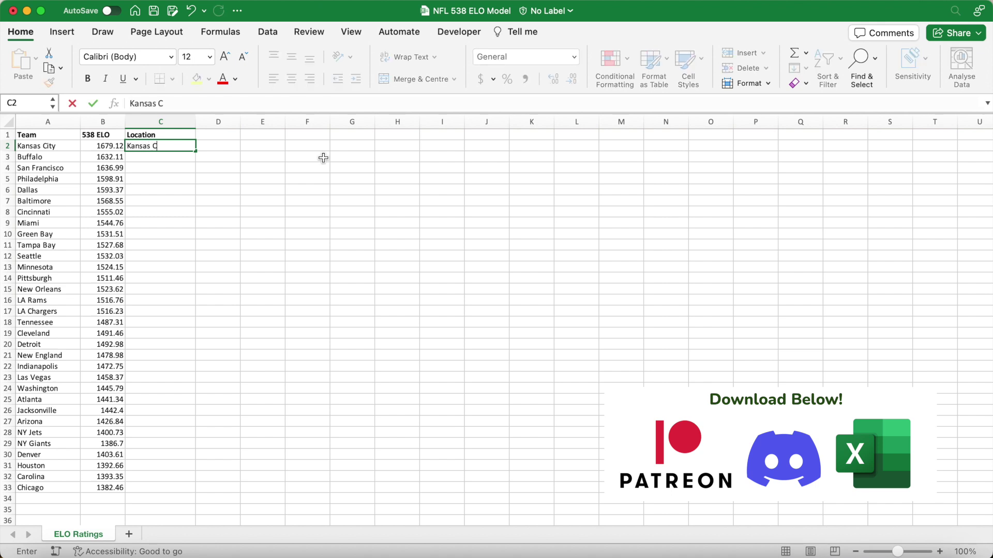
type("ity")
key("Return")
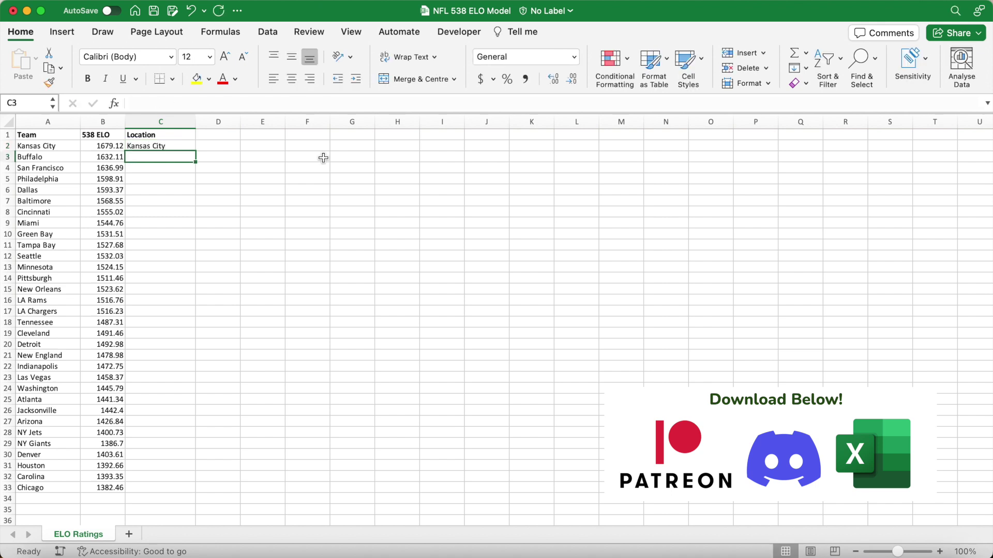
type("Orchard Park")
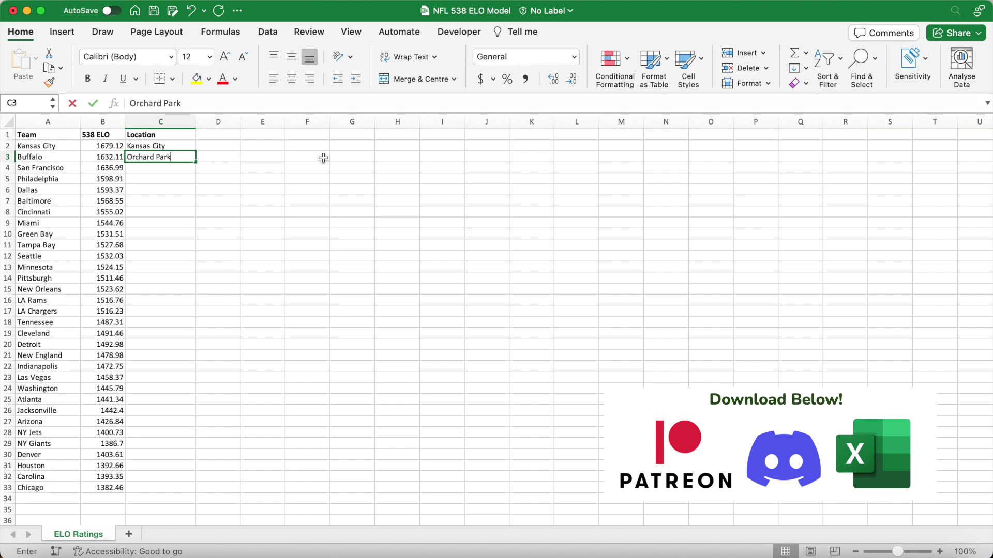
key("Return")
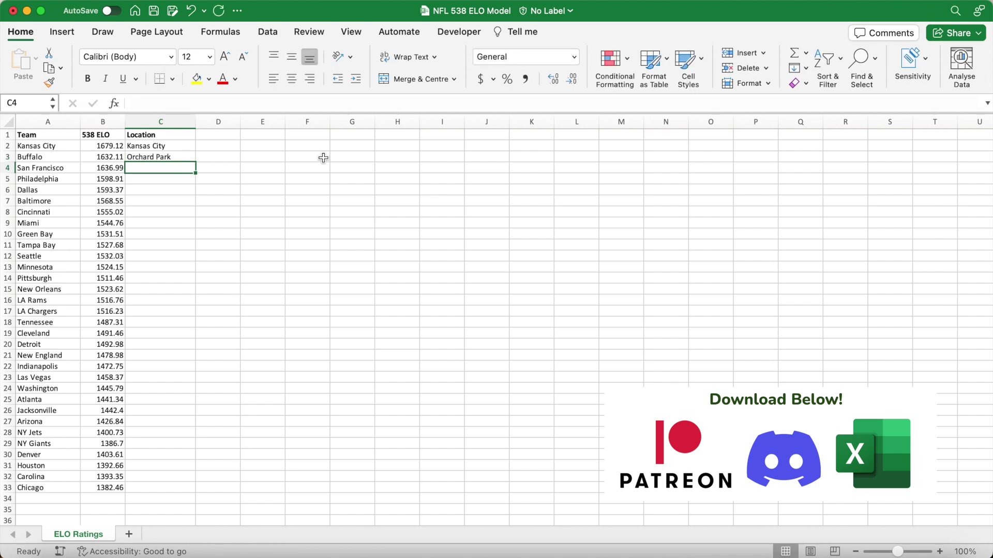
Step: Enter the locations Santa Clara, Philadelphia, Arlington, Baltimore, Cincinnati and Miami Gardens in C4 to C9
type("Santa Clara")
key("Return")
type("Philadelphia Arlington")
key("Return")
type("Baltimore Cincinnati")
key("Return")
type("Miami Gardens")
key("Return")
Step: Enter the locations Green Bay, Tampa, Seattle, Minneapolis, Pittsburgh, New Orleans and Inglewood in C10 to C16
type("Green Bay Tampa")
key("Return")
type("Seattle Minneapolis")
key("Return")
type("Pittsburgh New Orleans Inglewood")
key("Return")
Step: Enter the locations Inglewood, Nashville, Cleveland, Detroit and Foxborough in C17 to C21
type("Inglewood")
key("Return")
type("Nashville")
key("Return")
type("Cleveland")
key("Return")
type("Detroit")
key("Return")
type("Foxborough")
key("Return")
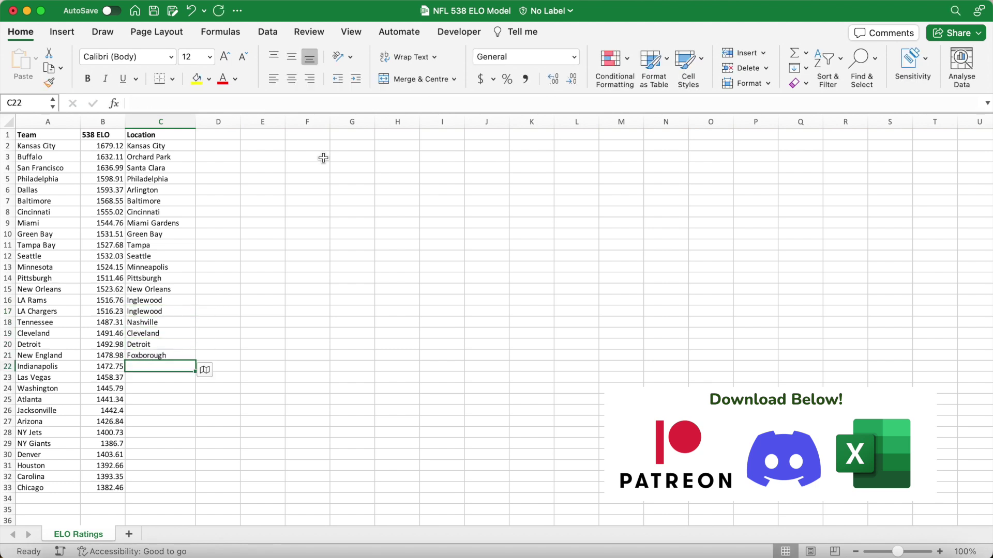
Step: Enter the locations Indianapolis, Paradise, Landover, Atlanta, Jacksonville and Glendale in C22 to C27
type("Indianapolis Paradise")
key("Return")
type("Landover Atlanta")
key("Return")
type("Jacksonville")
key("Return")
type("Glendale")
key("Return")
Step: Enter East Rutherford for both New York teams, then Denver, Houston, Charlotte and Chicago in C28 to C33
type("East Rutherford East Rutherford Denver Houston Charlotte")
key("Return")
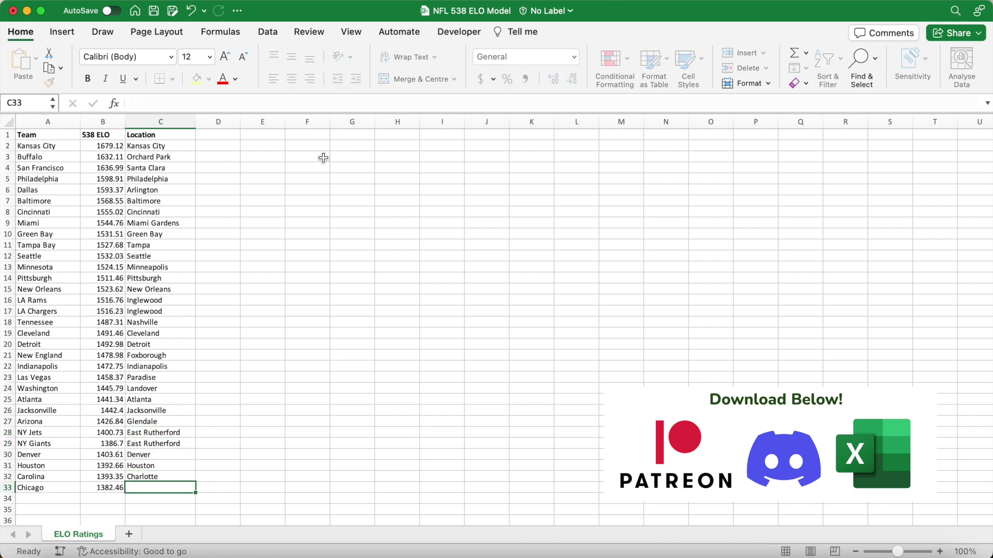
type("Chica")
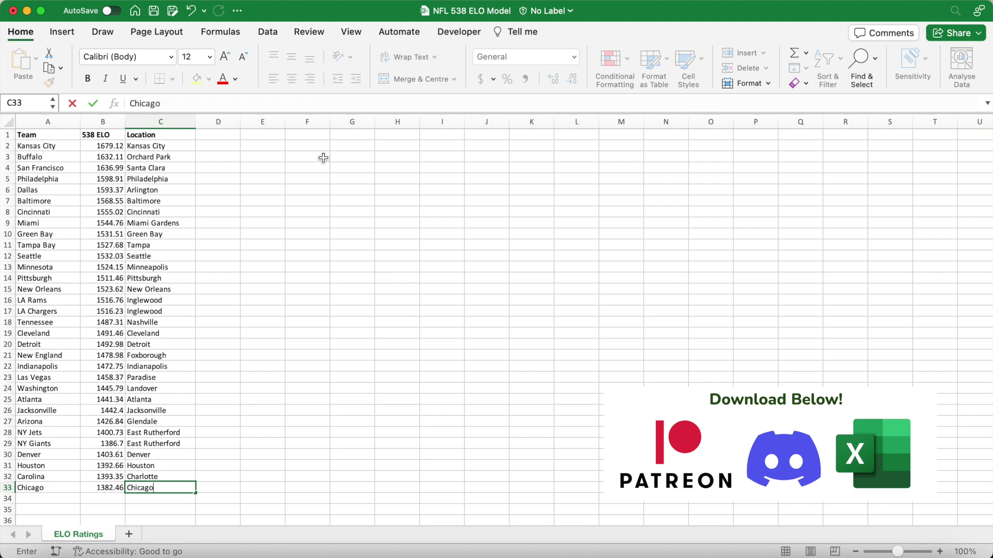
type("go")
key("Return")
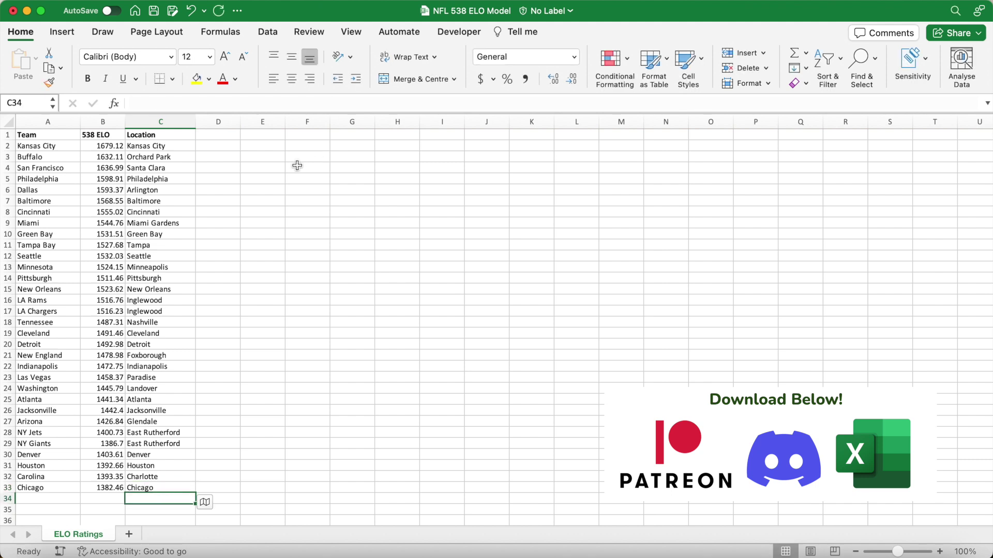
Step: Convert the locations in C2:C33 to the Geography data type and autofit column C
left_click(191, 148)
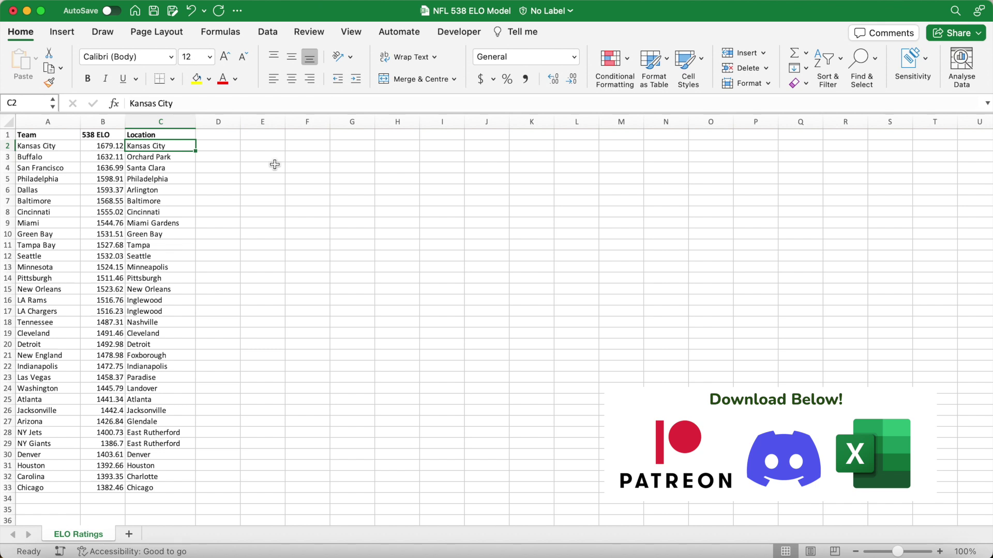
key("ctrl+shift+Down")
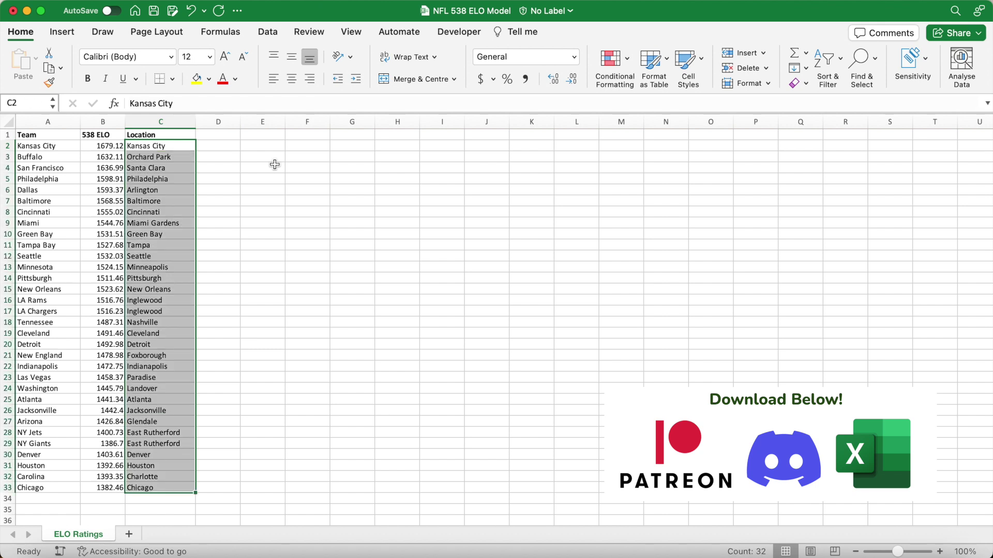
left_click(267, 31)
left_click(377, 67)
left_click(359, 72)
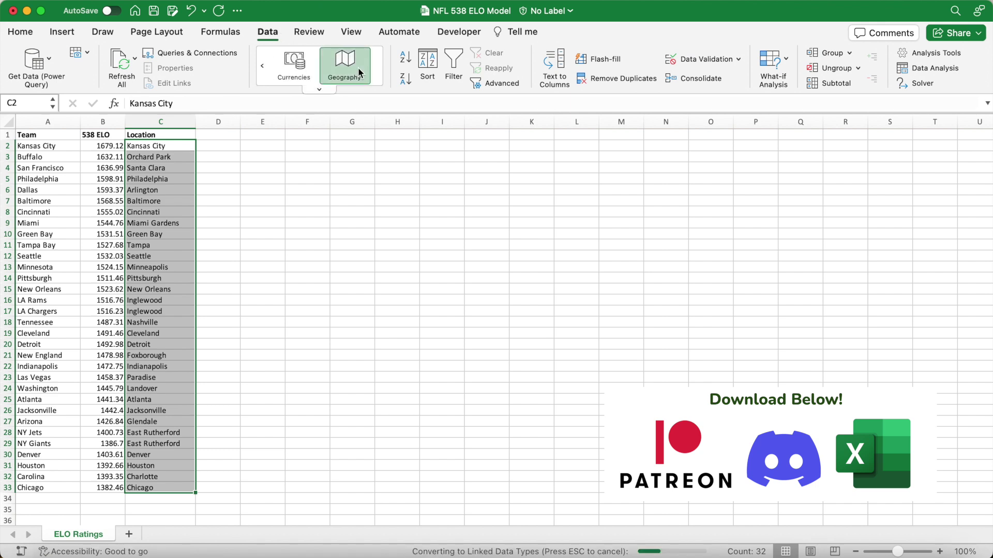
double_click(196, 122)
left_click(292, 147)
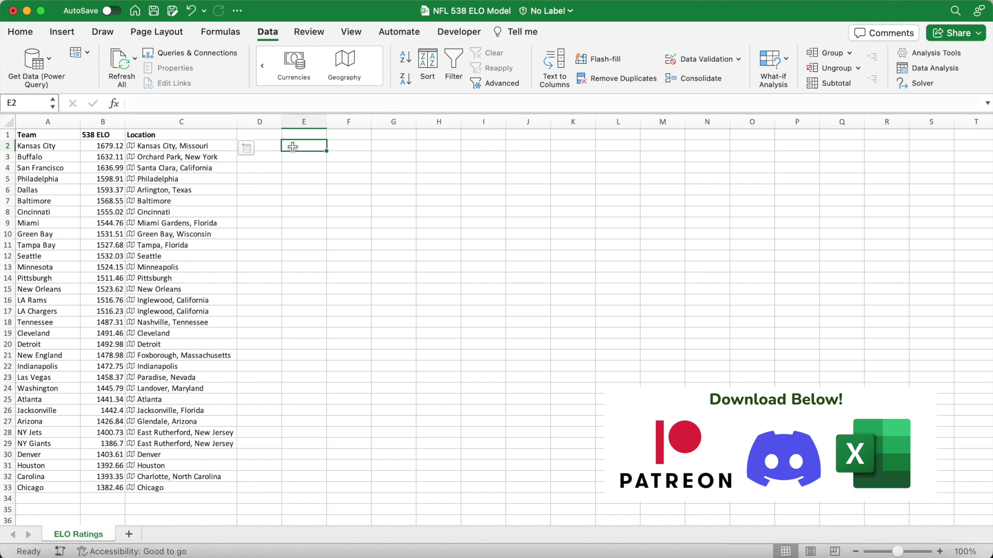
Step: Add the headers "Latitude" in D1 and "Longitude" in E1
left_click(262, 136)
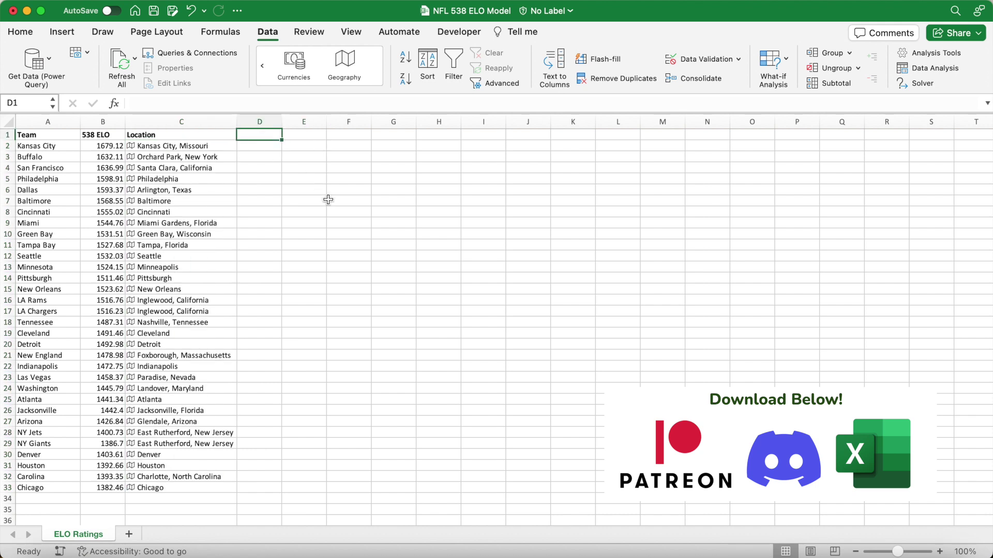
type("Latitude")
key("Tab")
type("Longitude")
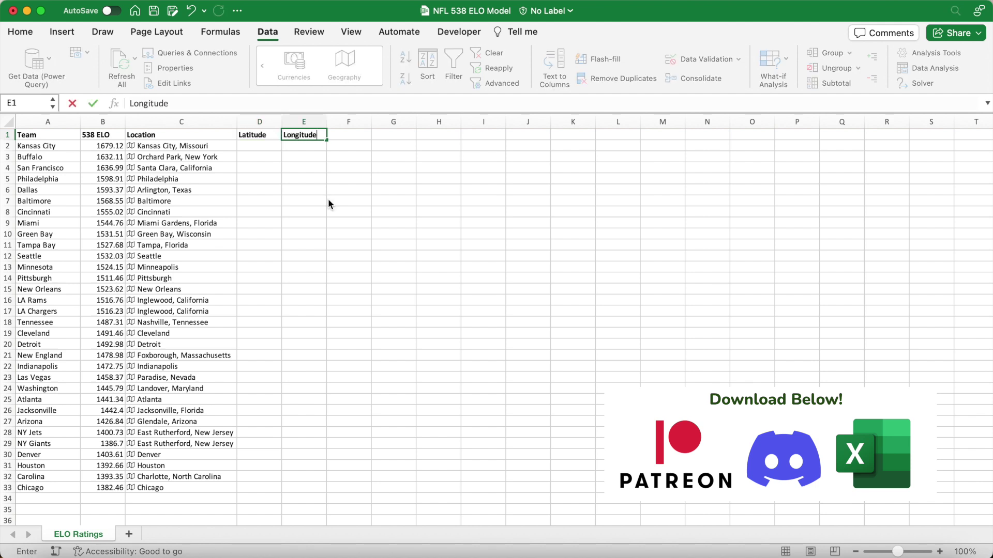
key("Return")
Step: Fill D2:D33 with each location's latitude using =C2.Latitude, and enter 39.7392 manually for Denver in D30
key("Left")
type("=C2")
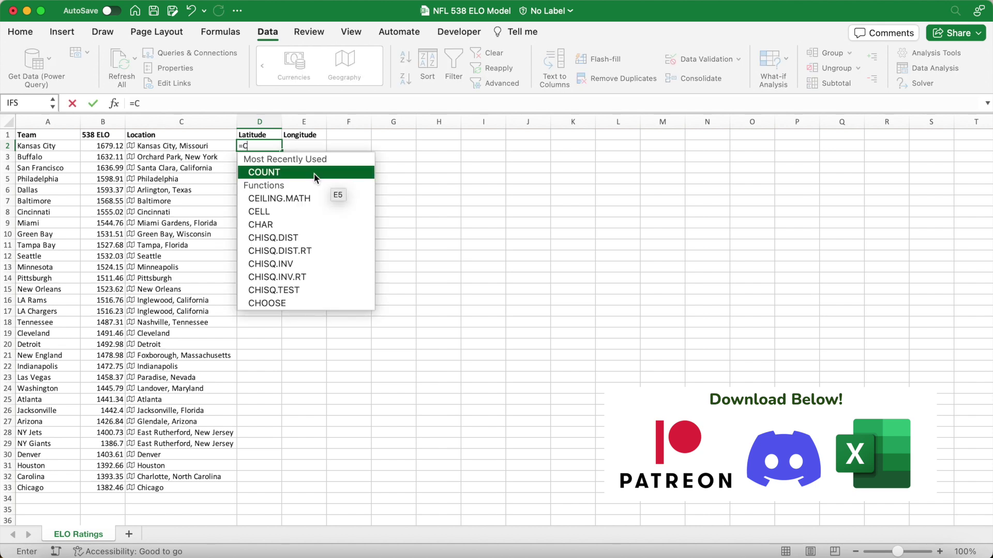
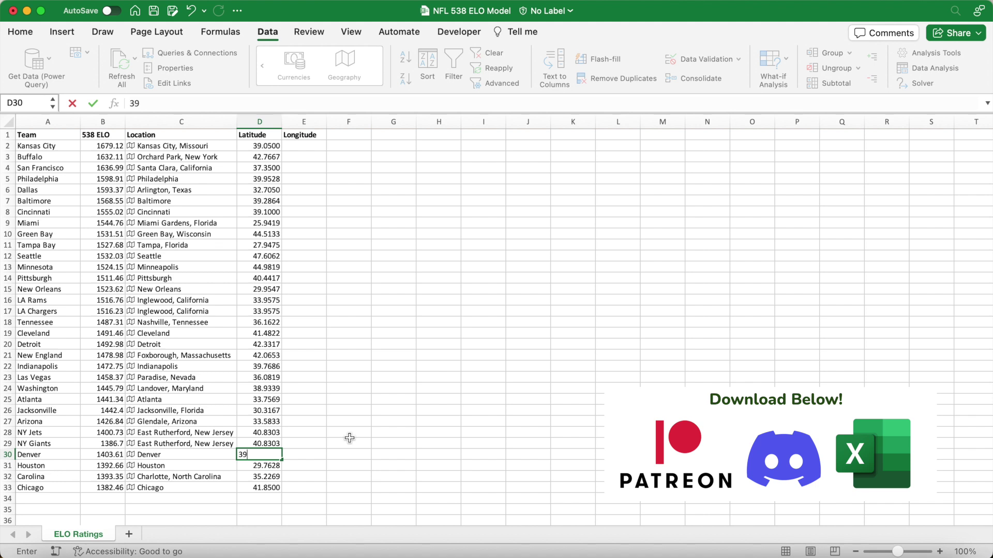
type("392")
key("Tab")
Step: Enter =C2.Longitude in E2 and fill the formula down to E33
left_click(302, 149)
type("=C")
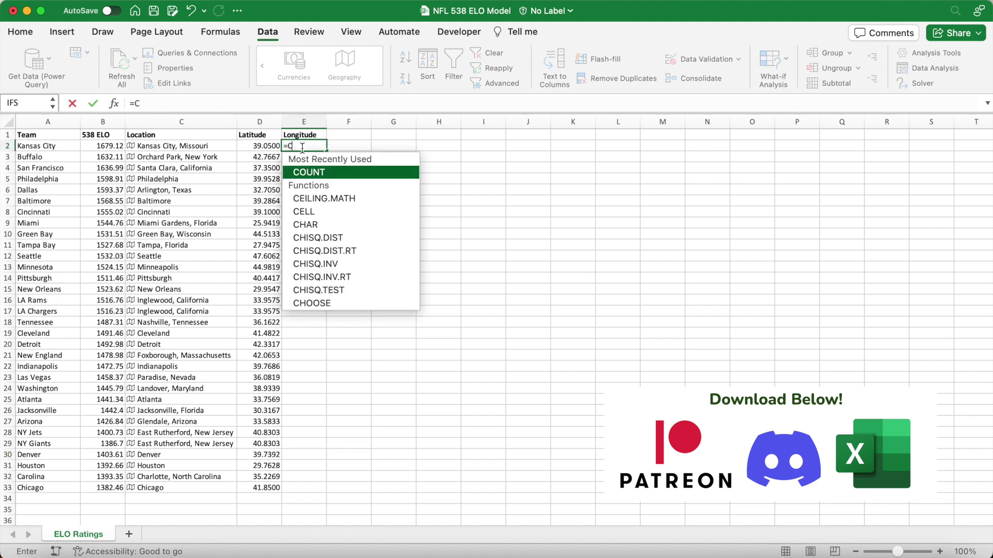
type("2.Long")
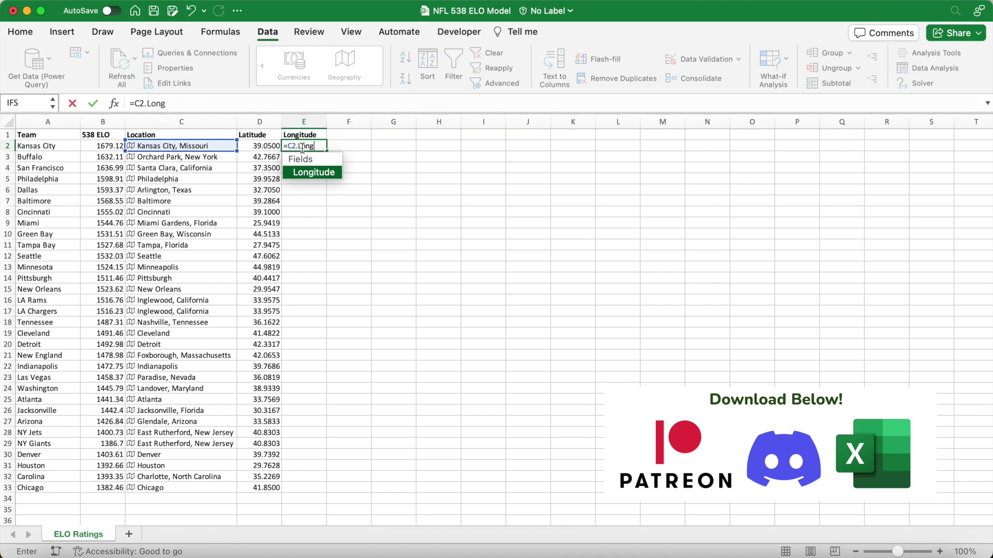
type("itude")
key("Return")
left_click(320, 149)
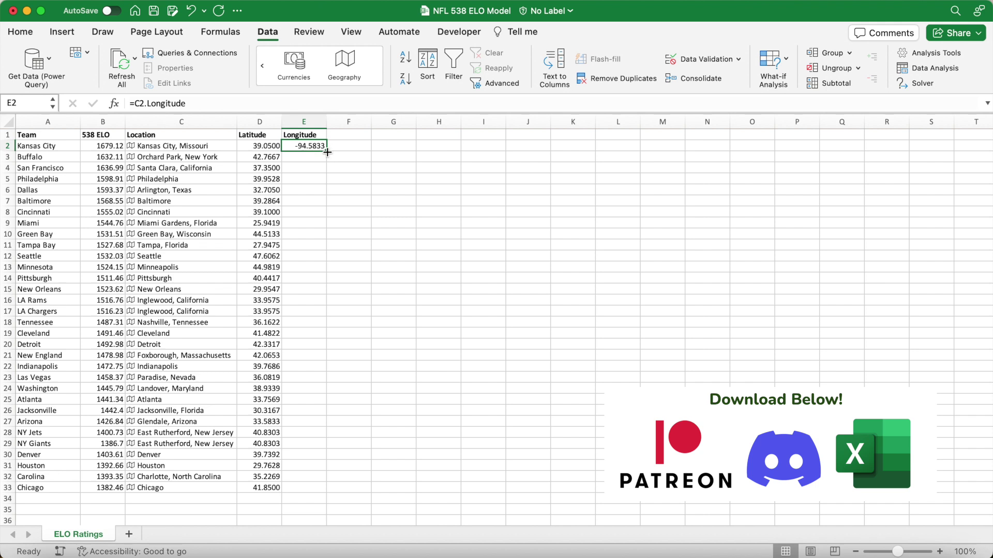
double_click(327, 152)
Step: Replace Denver's longitude formula in E30 with the value -104.9903
left_click(314, 454)
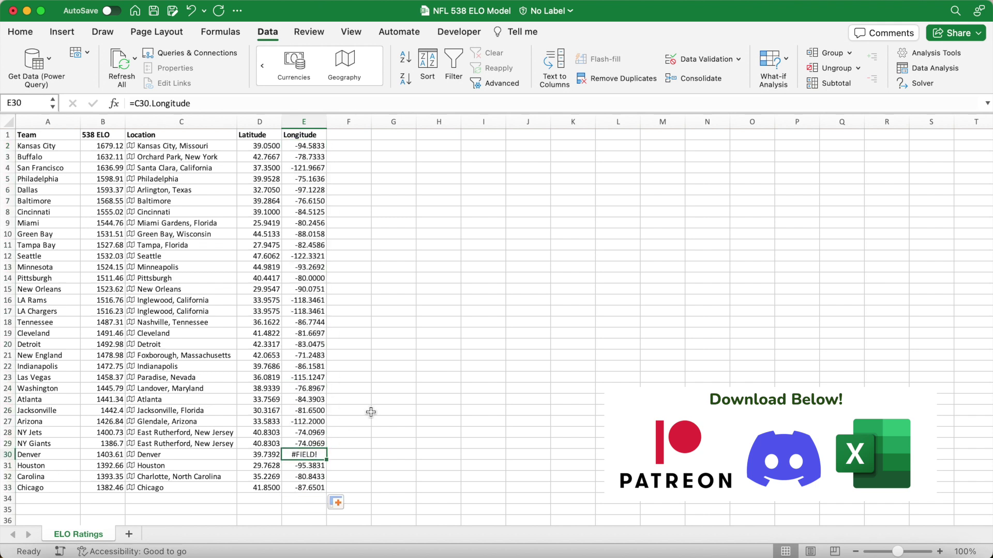
key("Delete")
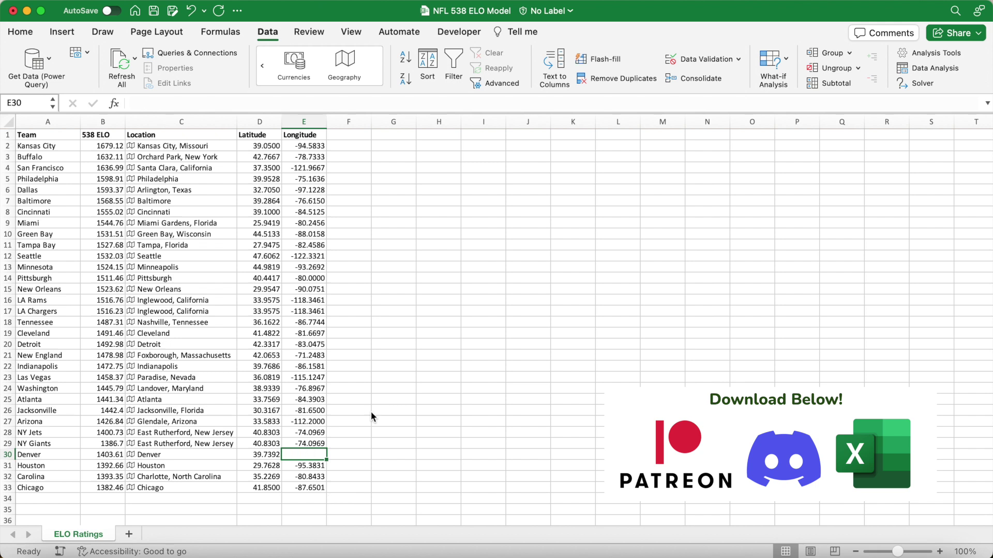
type("-10")
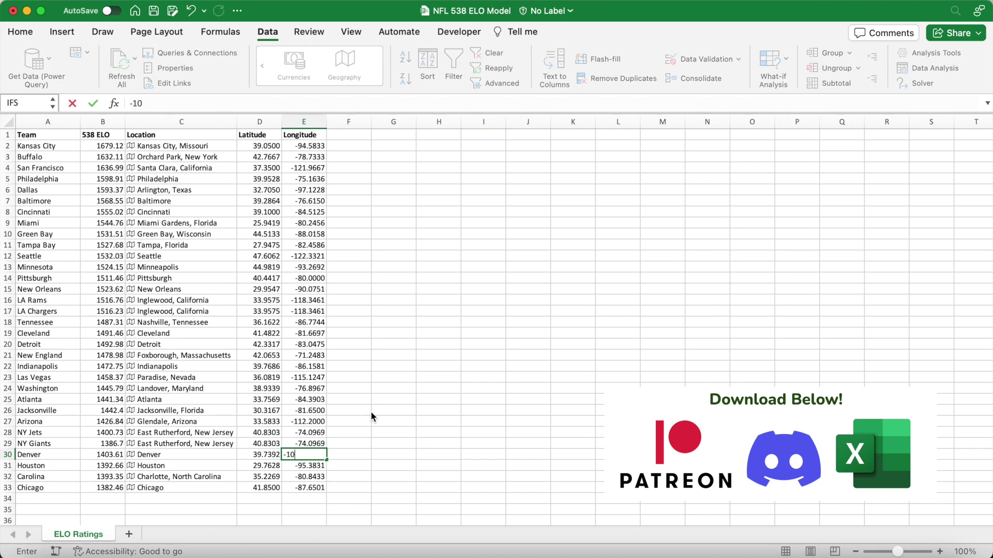
type("4.9903")
key("Tab")
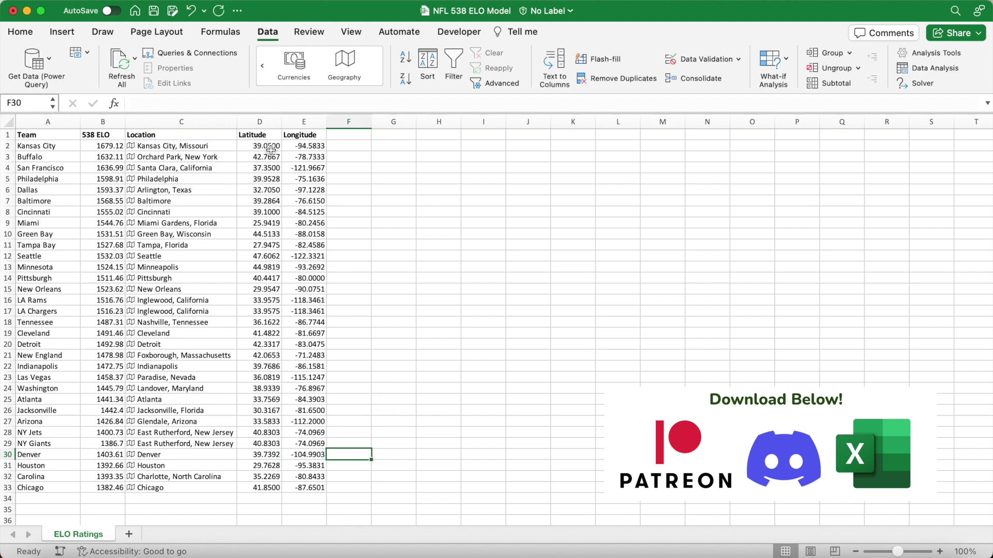
Step: Name the range C2:C33 "location"
left_click(224, 147)
key("ctrl+shift+Down")
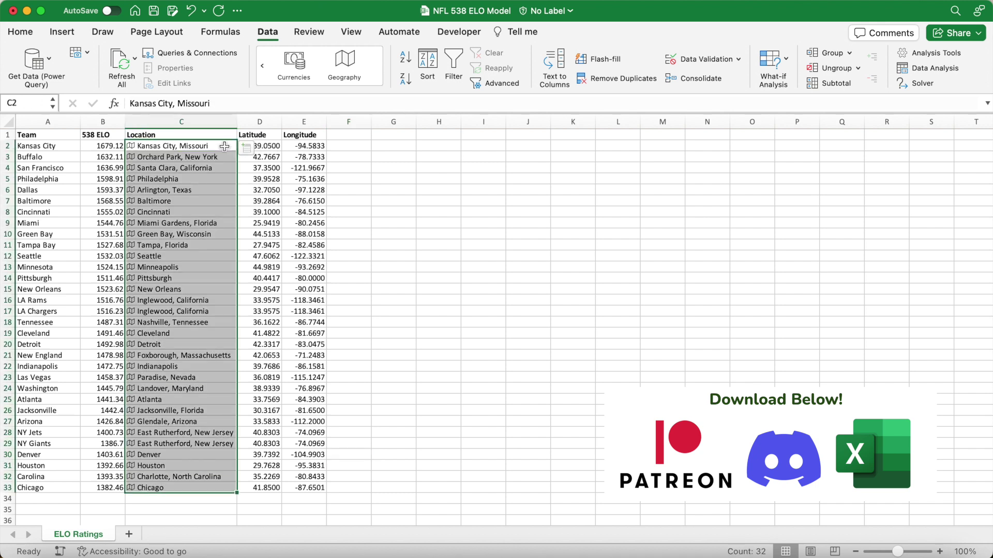
left_click(39, 106)
type("location")
key("Return")
Step: Name the range D2:D33 "latitude"
left_click(266, 147)
key("ctrl+shift+Down")
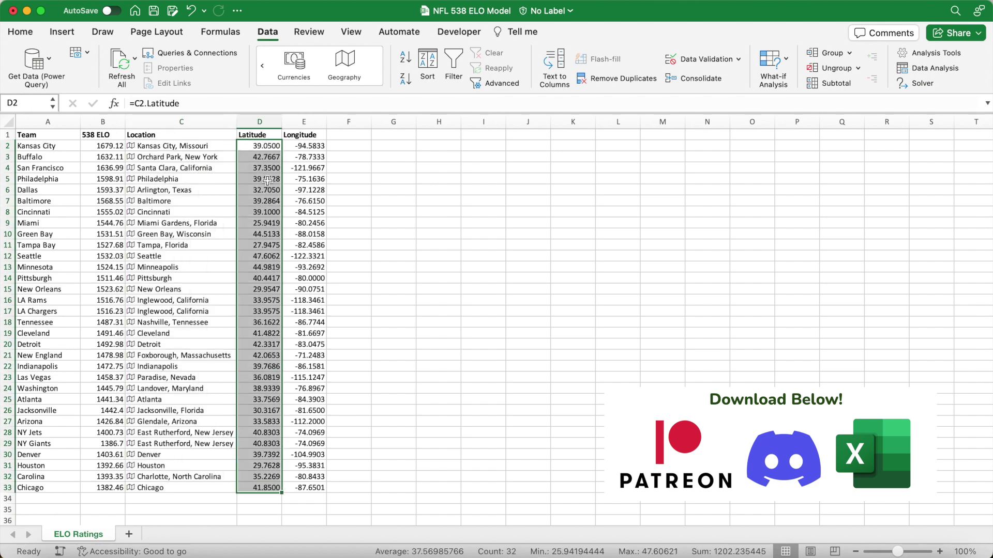
left_click(47, 104)
type("latitude")
key("Return")
Step: Name the range E2:E33 "longitude"
left_click(308, 147)
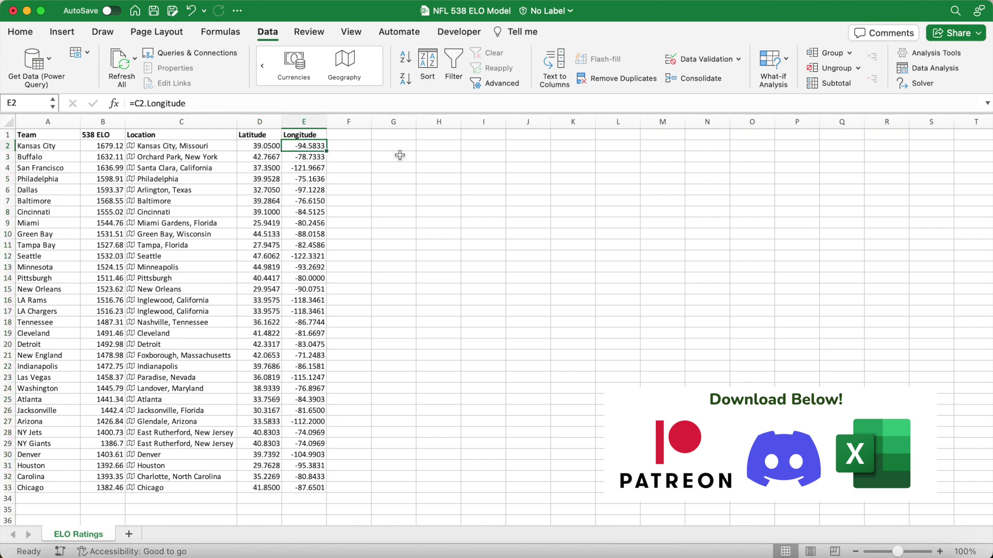
key("ctrl+shift+Down")
left_click(31, 103)
type("location")
type("ngitude")
key("Return")
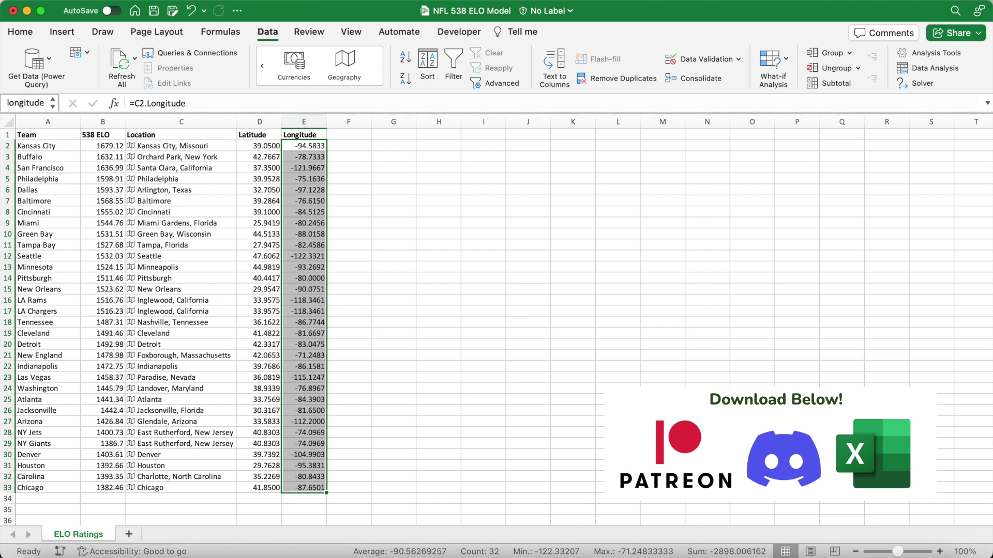
Step: Add the label "Home Advantage:" in A35 and widen column A slightly to fit it
left_click(379, 168)
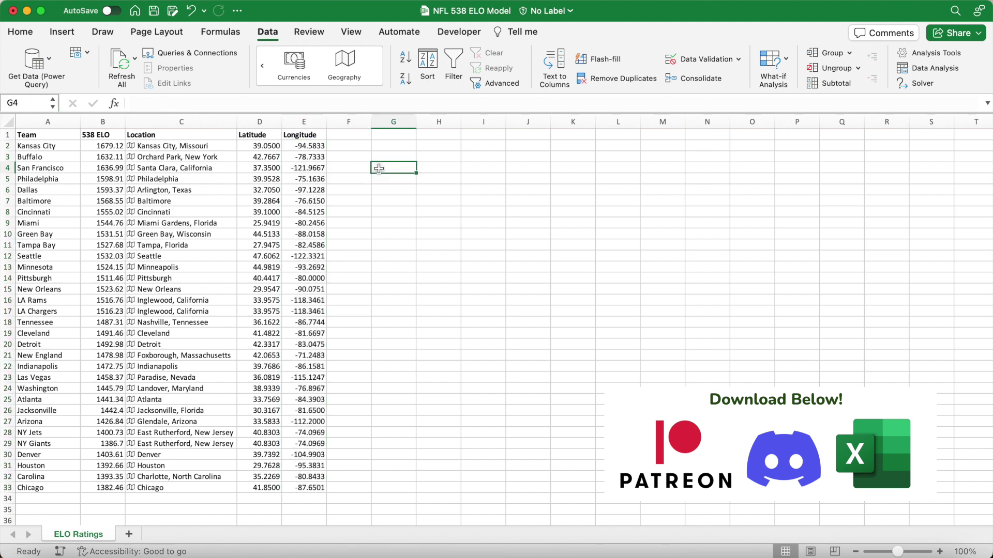
scroll(361, 297, "down", 5)
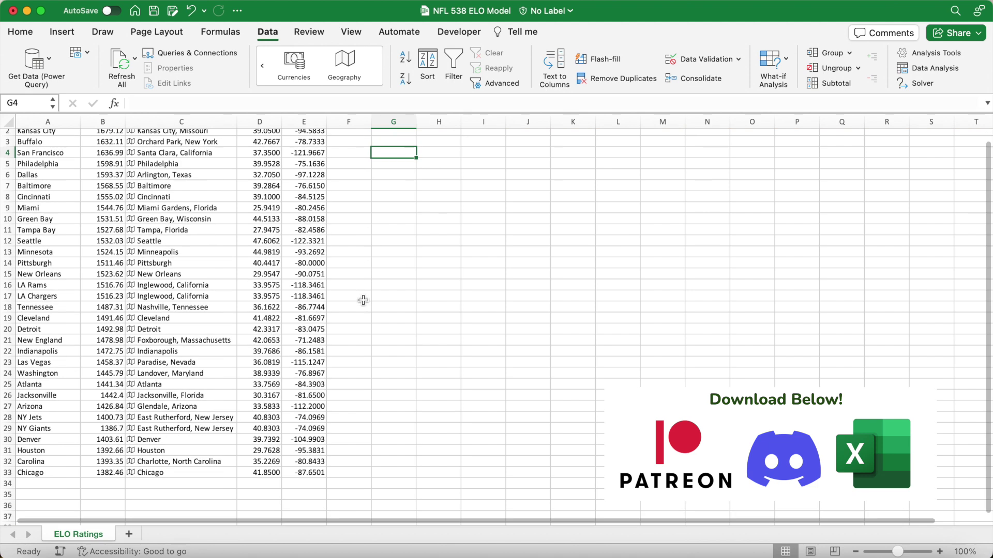
left_click(73, 455)
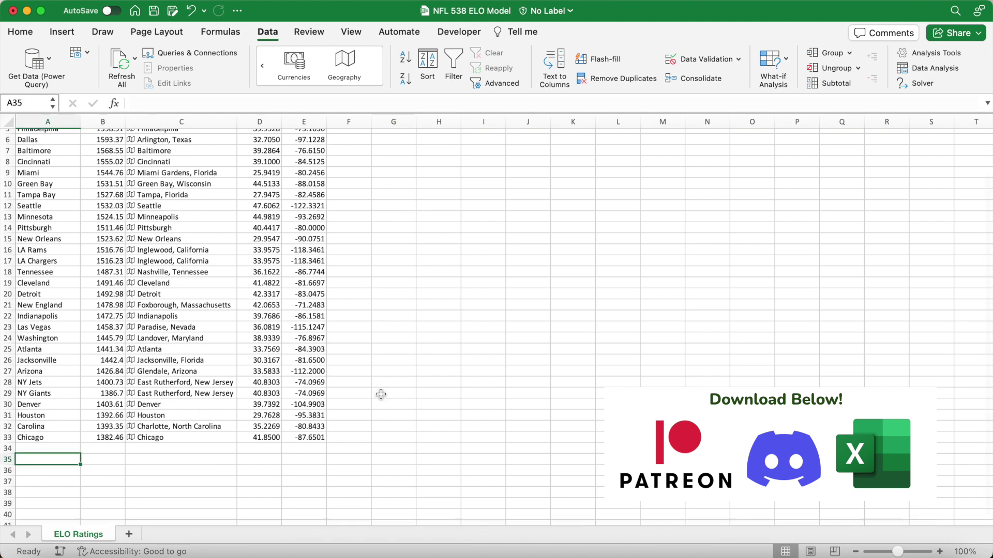
type("Home Advantage:")
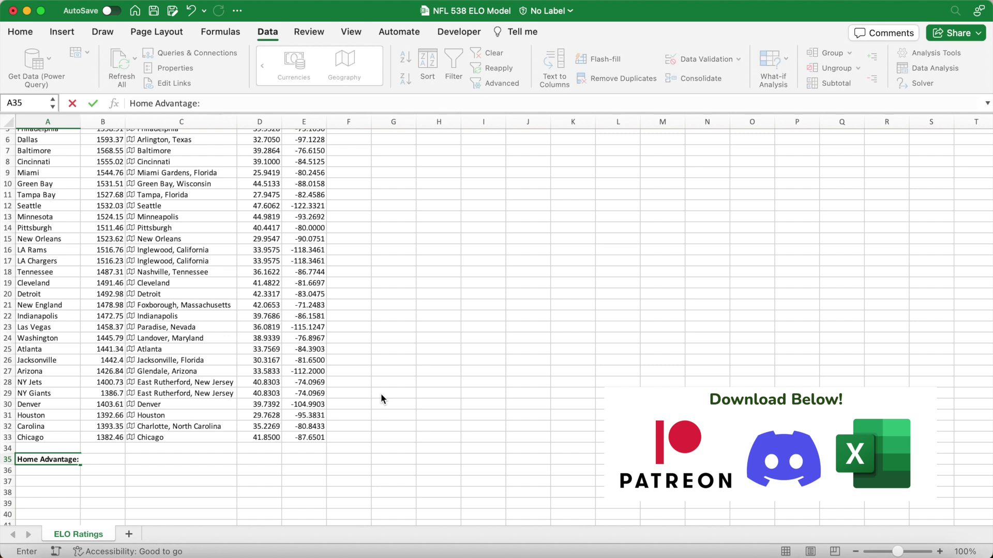
key("Return")
left_click_drag(81, 122, 83, 123)
left_click(106, 459)
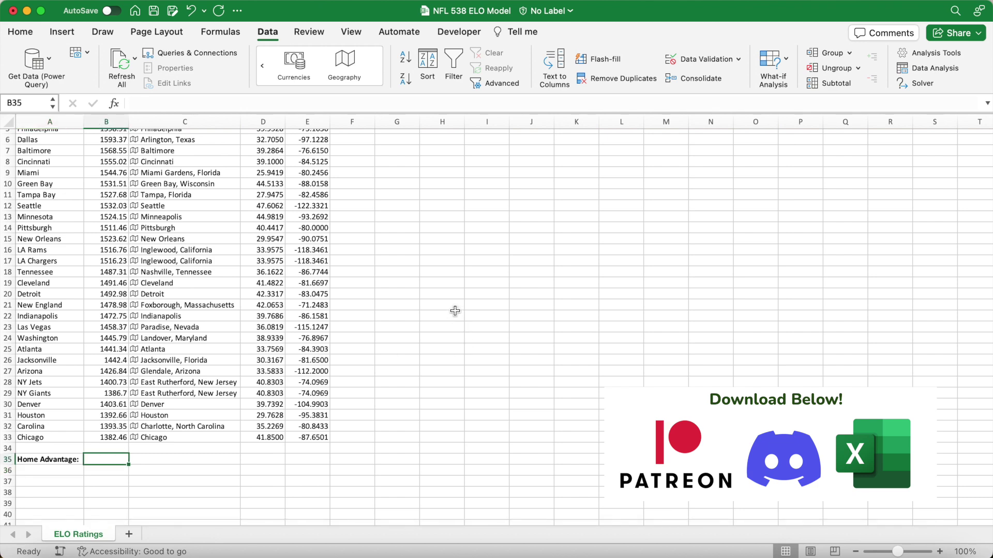
scroll(455, 310, "up", 1)
scroll(455, 311, "up", 3)
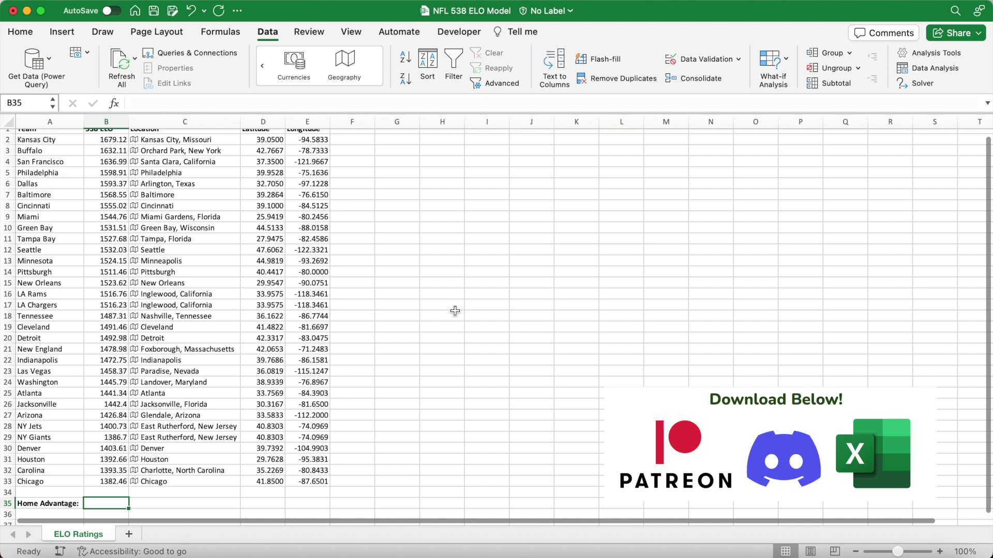
scroll(450, 305, "up", 1)
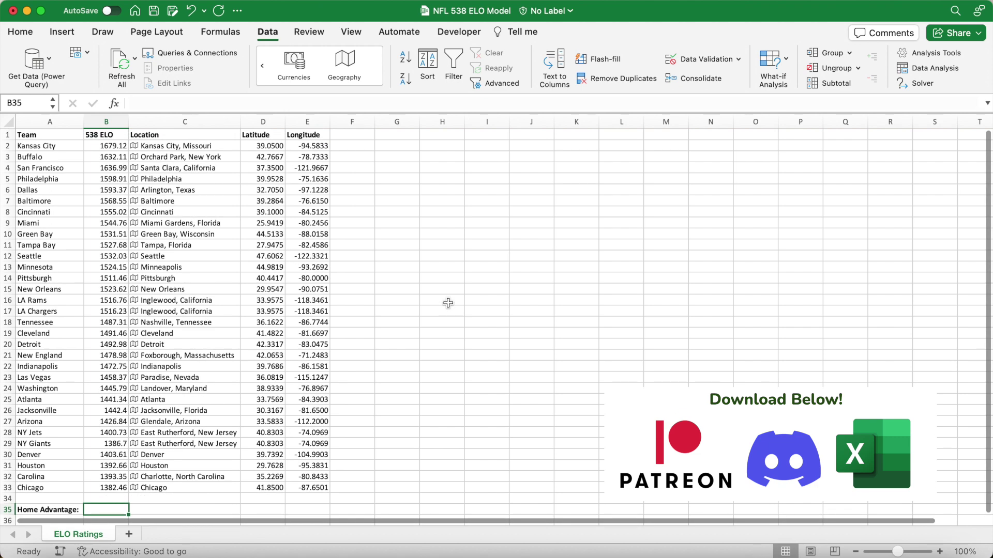
Step: Add a new worksheet and rename it "Match"
left_click(130, 536)
double_click(138, 535)
type("Match")
key("Return")
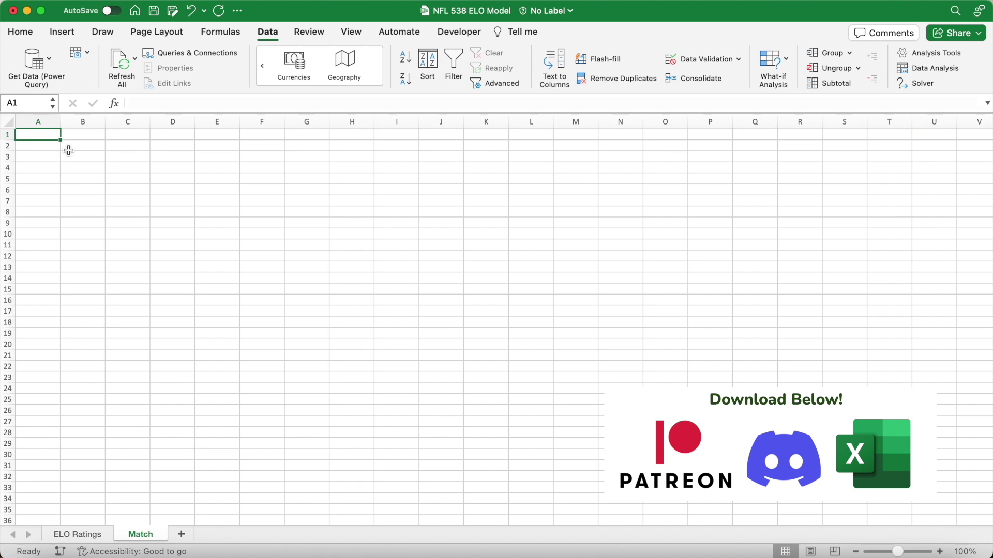
Step: Merge and centre A1:C2 with 24-point bold, middle-aligned text, and enter "Home Team:" in it
left_click_drag(49, 137, 111, 148)
left_click(20, 32)
left_click(413, 80)
left_click(210, 57)
left_click(191, 230)
left_click(87, 78)
left_click(291, 58)
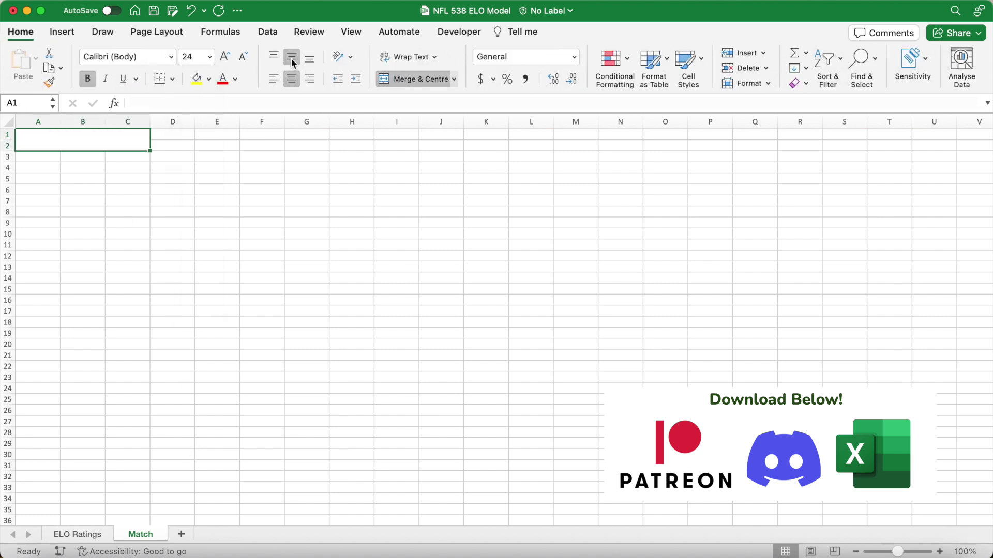
type("Home Team:")
key("Tab")
Step: Merge and centre D1:J2 with 24-point bold, middle-aligned text and a light blue fill
left_click_drag(187, 135, 450, 147)
left_click(413, 79)
left_click(210, 57)
left_click(198, 228)
left_click(87, 79)
left_click(292, 58)
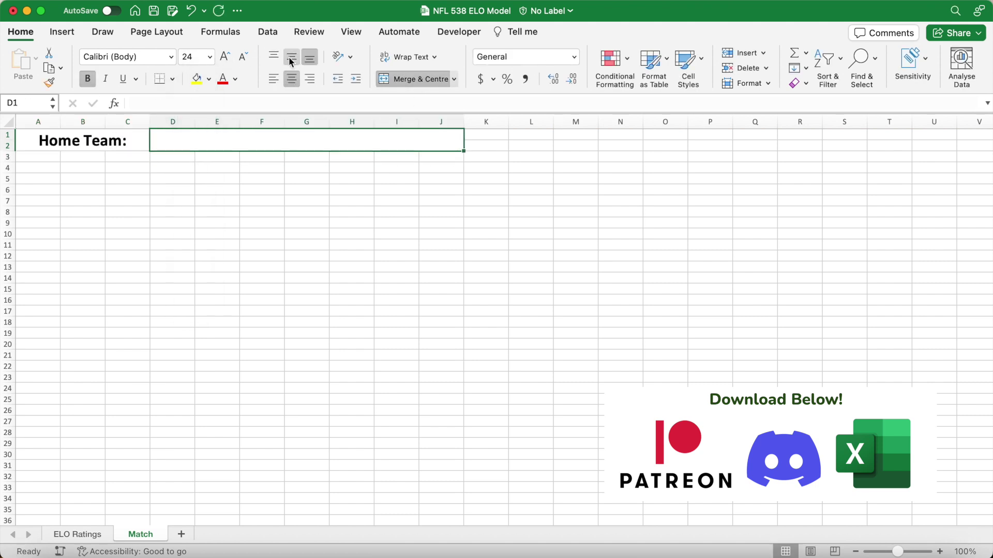
left_click(209, 79)
left_click(302, 158)
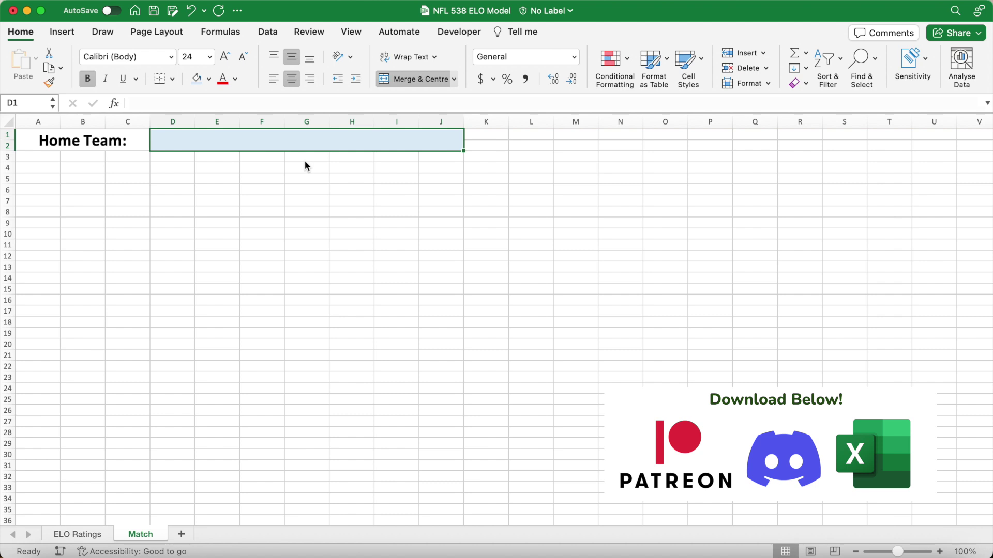
Step: Add list data validation to the merged home team cell D1 with the source =teams
key("Right")
left_click(290, 147)
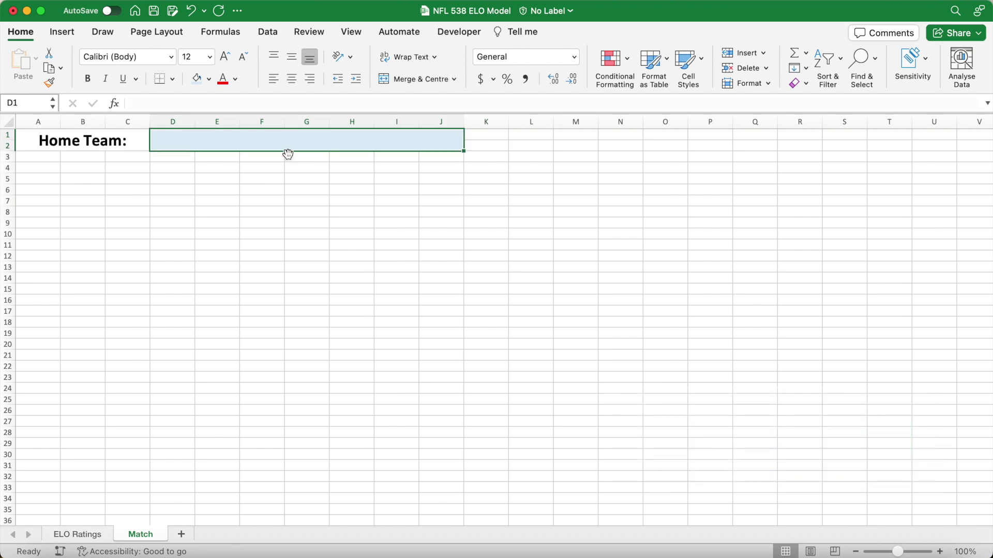
left_click(267, 32)
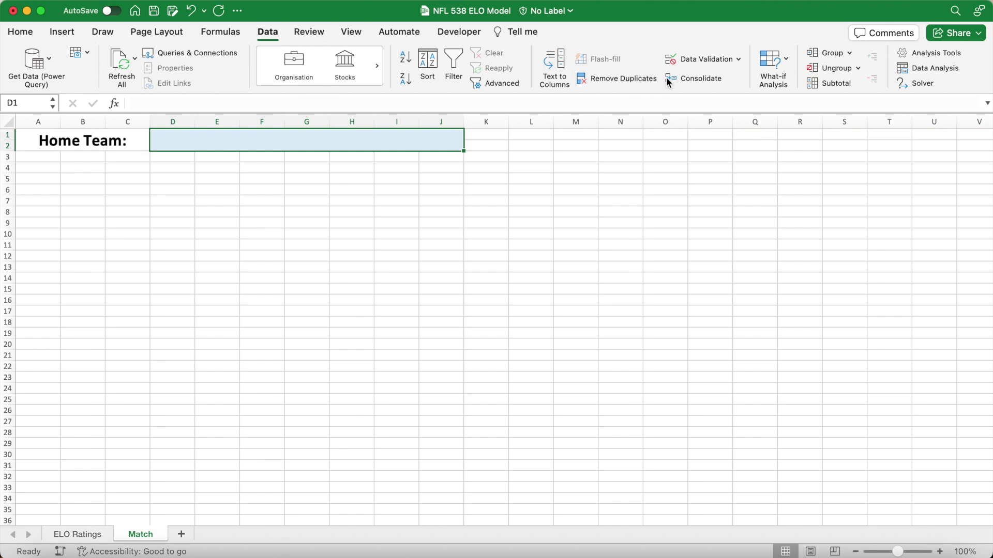
left_click(722, 60)
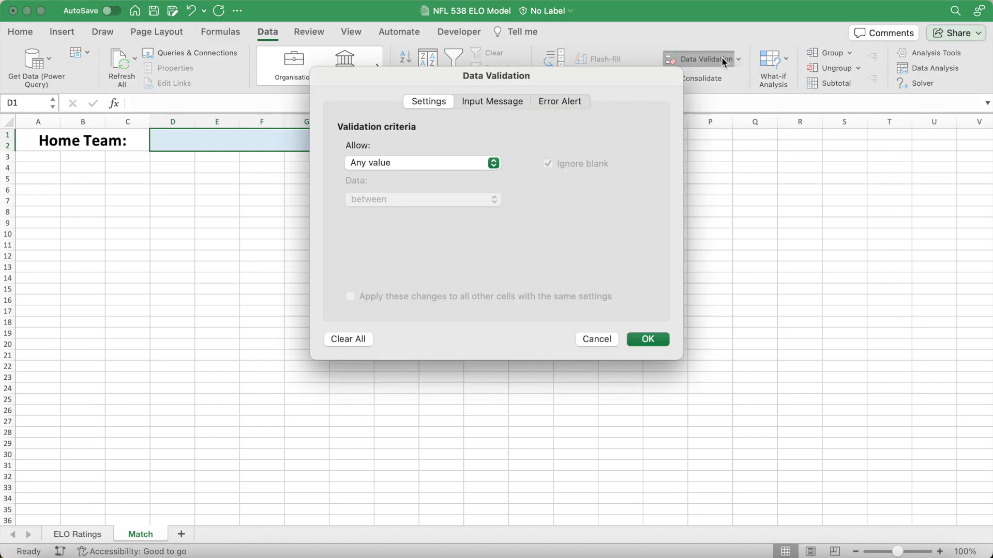
left_click(484, 164)
left_click(454, 202)
left_click(433, 236)
type("=teams")
left_click(648, 339)
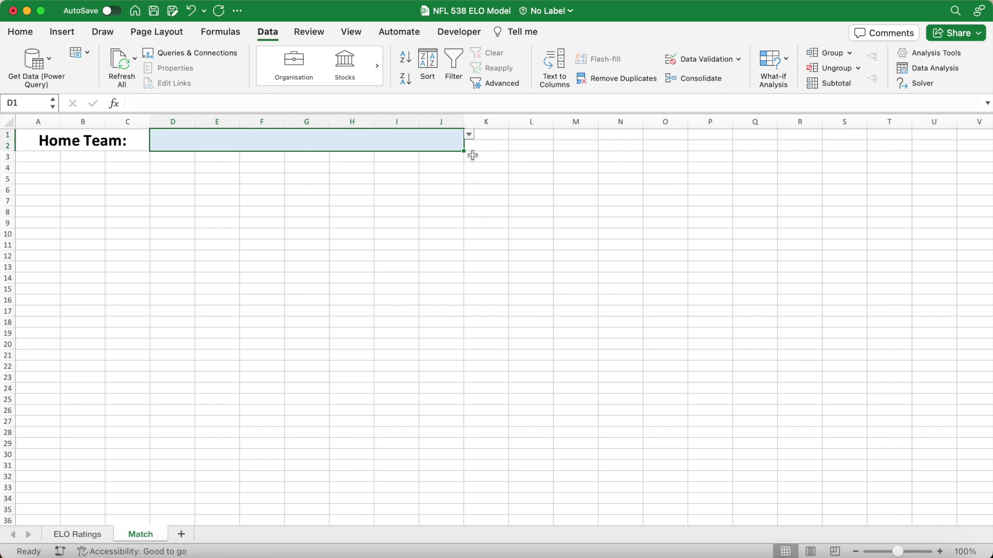
Step: Choose Dallas as the home team from the validation list in D1
left_click(470, 136)
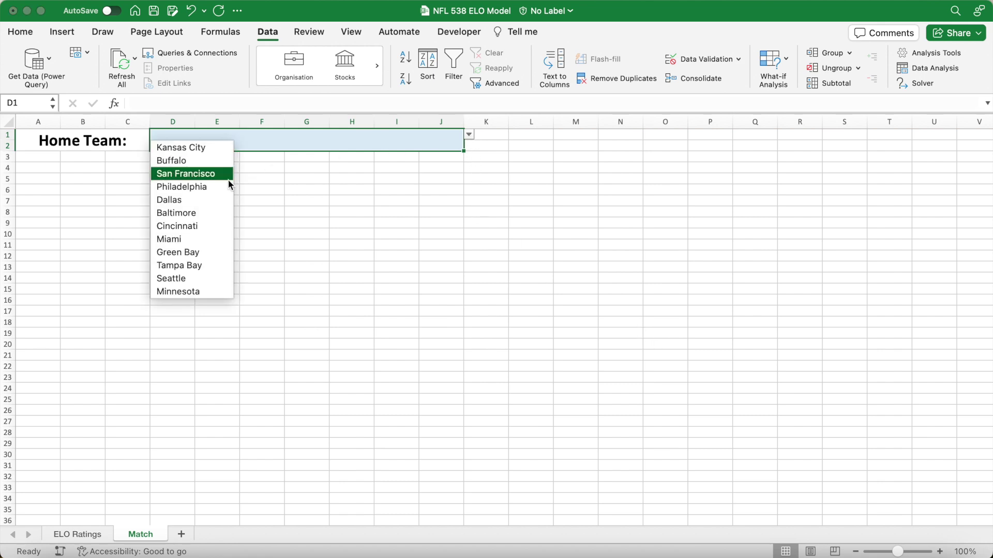
left_click(205, 200)
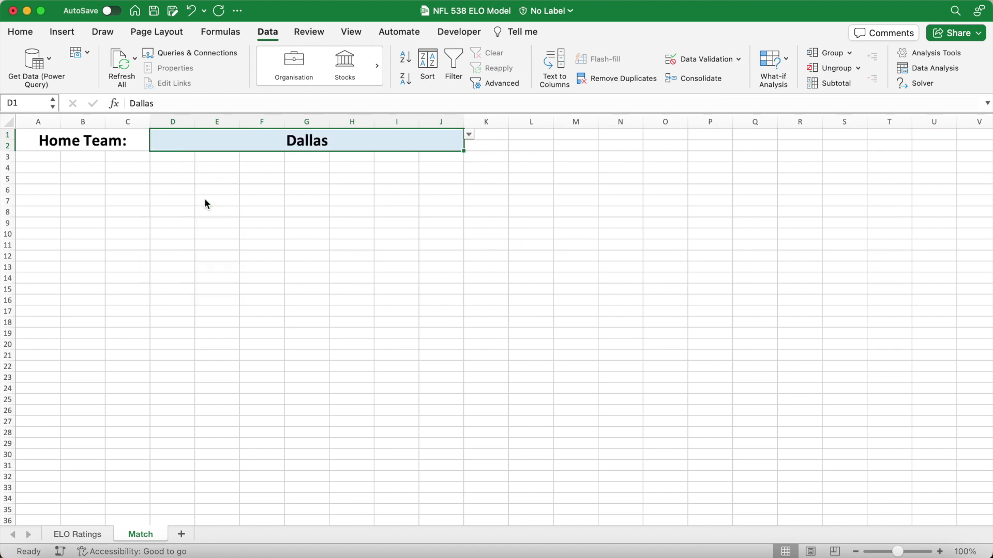
left_click(281, 179)
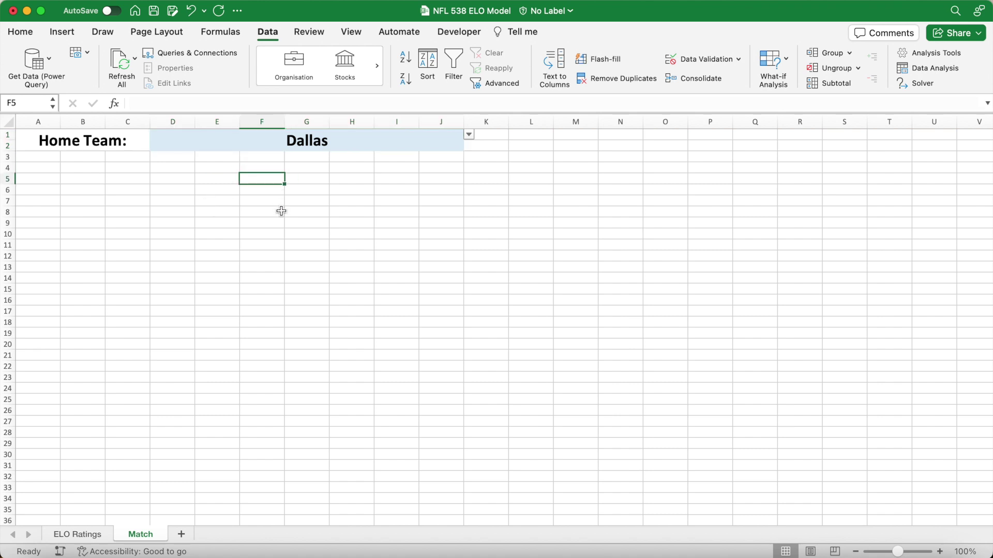
Step: Merge and centre K1:L2 with 24-point, middle-aligned text and a light orange fill
left_click_drag(486, 134, 531, 146)
left_click(20, 32)
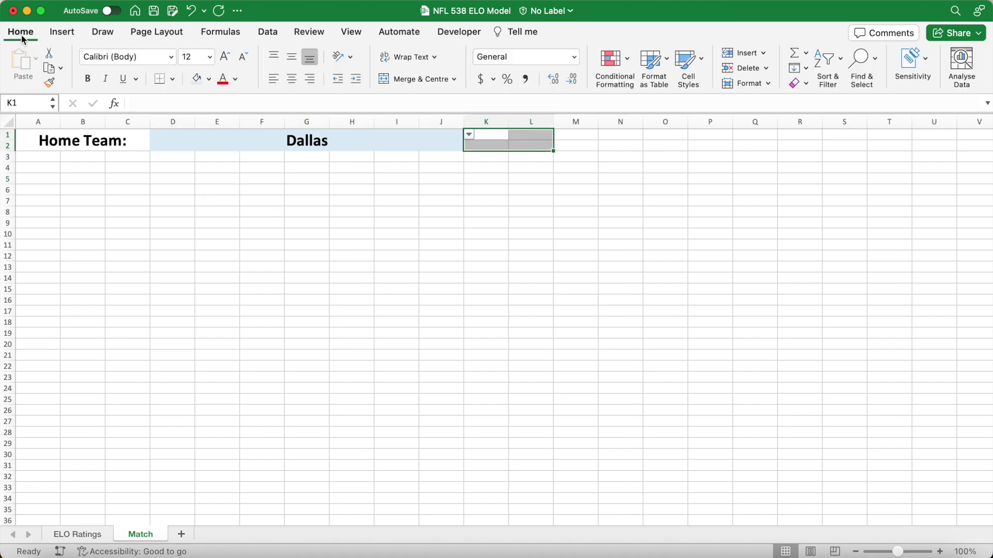
left_click(393, 79)
left_click(209, 56)
left_click(182, 215)
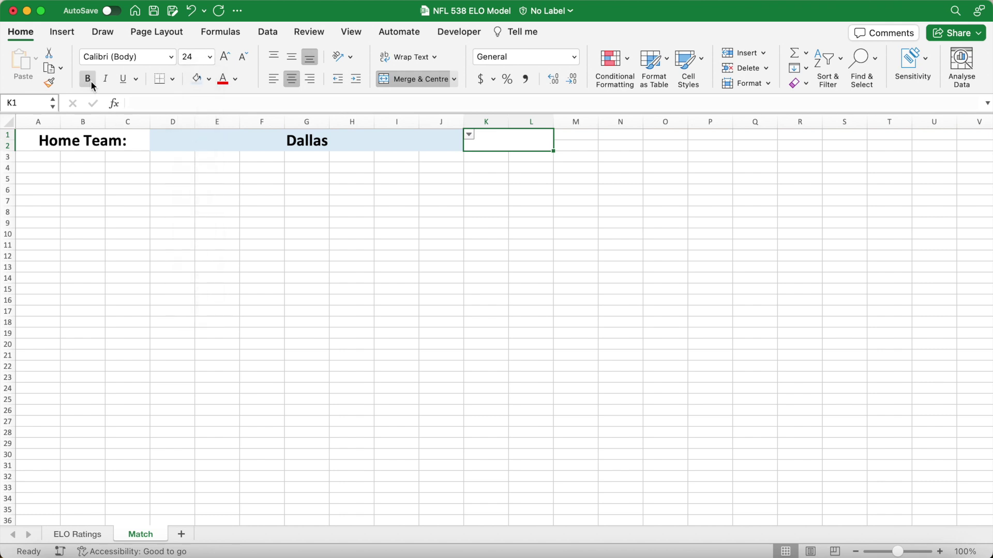
left_click(208, 79)
left_click(266, 161)
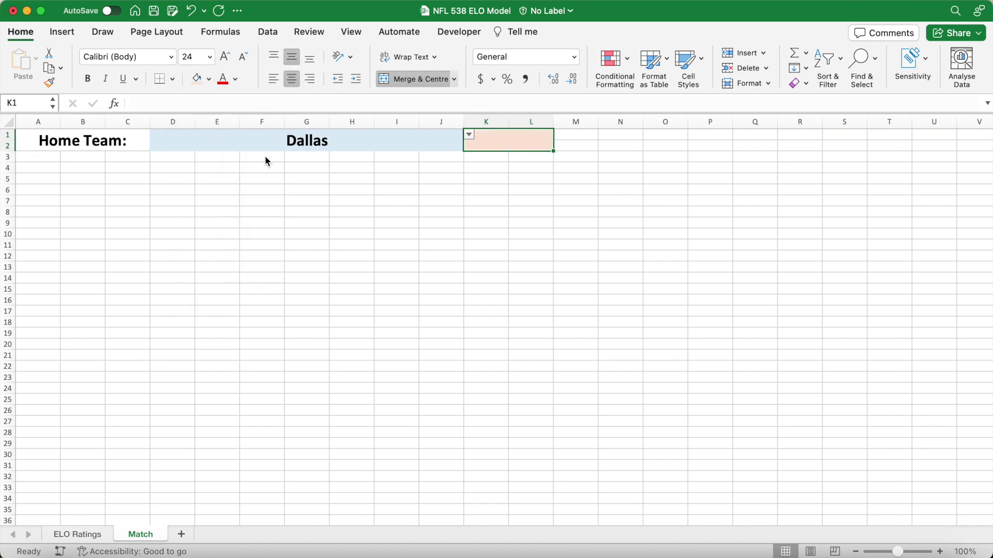
Step: Merge and centre M1:N2 with a grey fill and 24-point text
left_click(563, 135)
left_click_drag(563, 135, 620, 146)
left_click(409, 79)
left_click(209, 79)
left_click(221, 152)
left_click(209, 56)
left_click(200, 228)
Step: Merge and centre O1:P2 with 24-point, middle-aligned text
left_click_drag(664, 135, 725, 146)
left_click(413, 78)
left_click(209, 56)
left_click(200, 228)
left_click(292, 56)
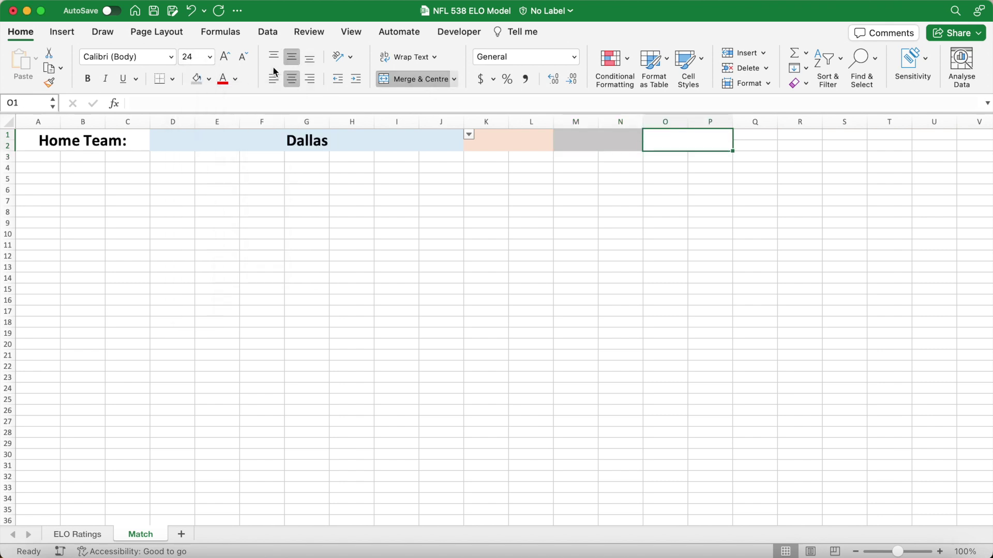
Step: Fill the merged cell O1:P2 light green and apply all borders to A1:P2
left_click(208, 78)
left_click(312, 157)
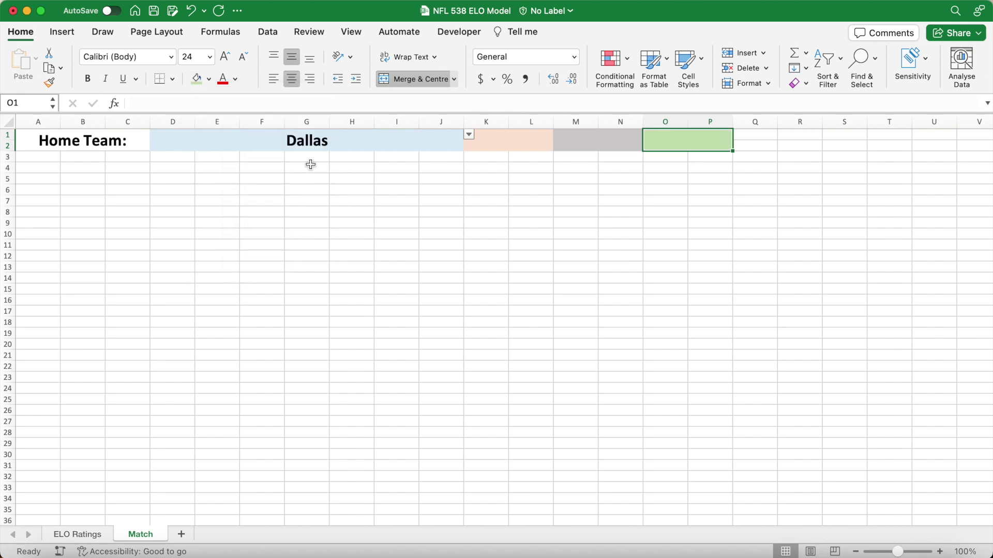
left_click_drag(61, 138, 656, 139)
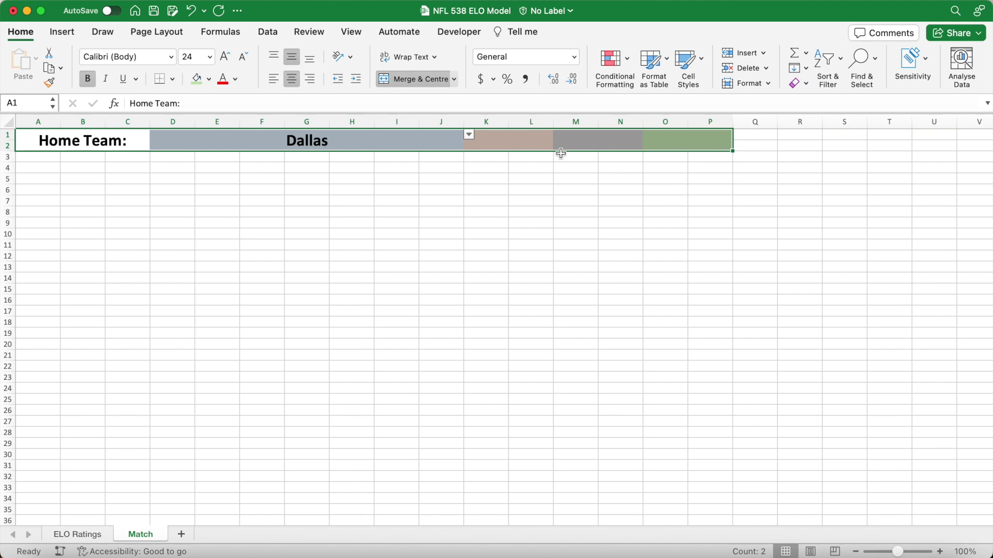
left_click(172, 79)
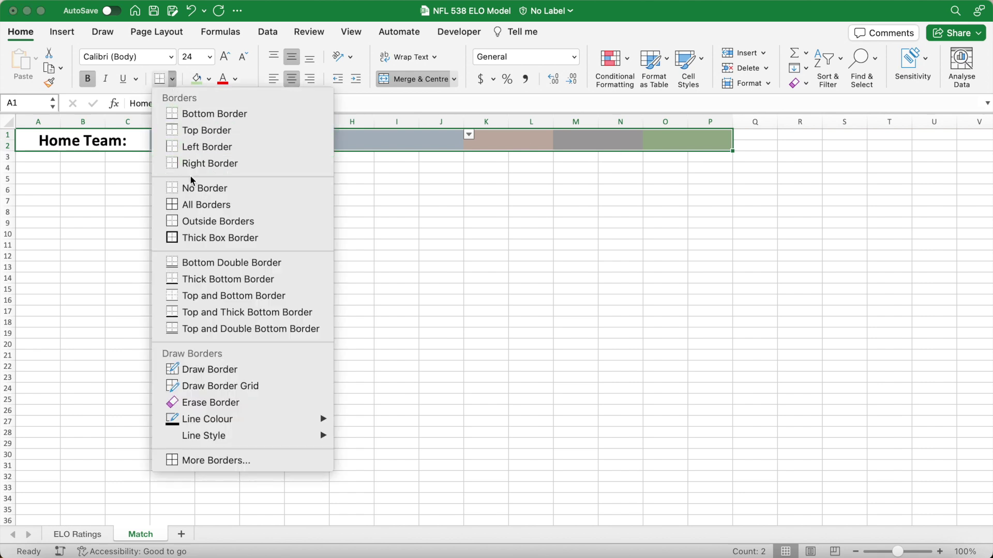
left_click(191, 211)
left_click(146, 187)
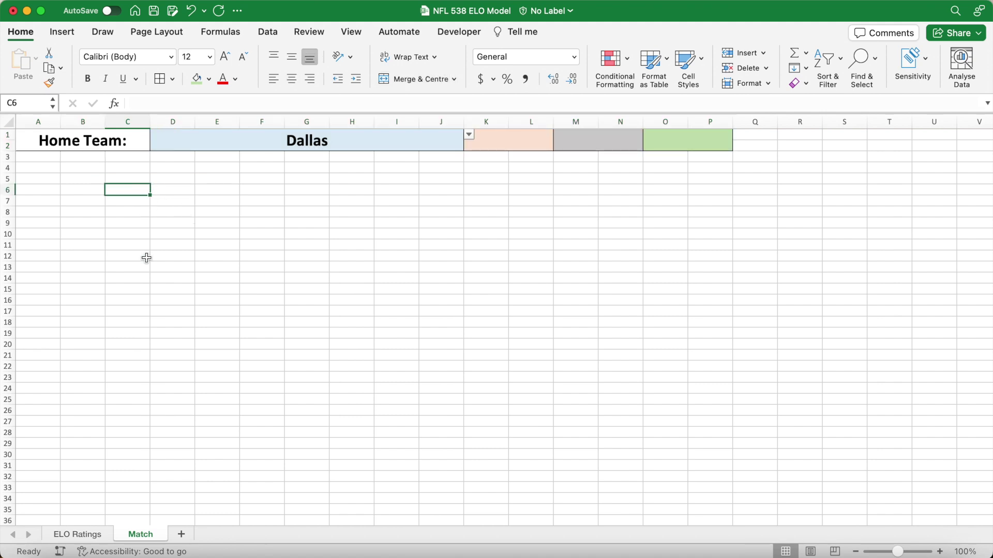
Step: Copy the home team row A1:P2 to A4 and relabel the copy "Away Team:"
left_click(104, 141)
left_click_drag(104, 141, 656, 144)
key("cmd+c")
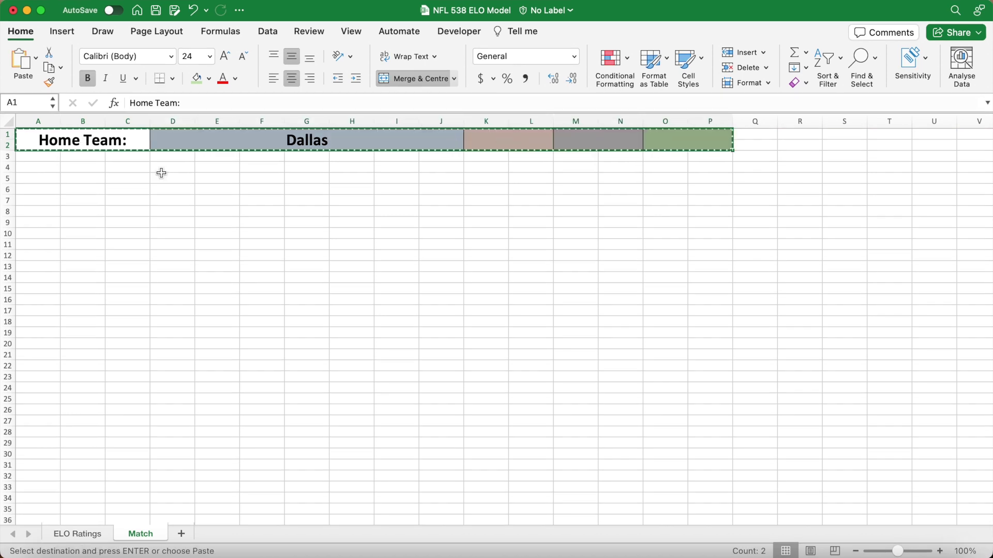
left_click(52, 168)
key("cmd+v")
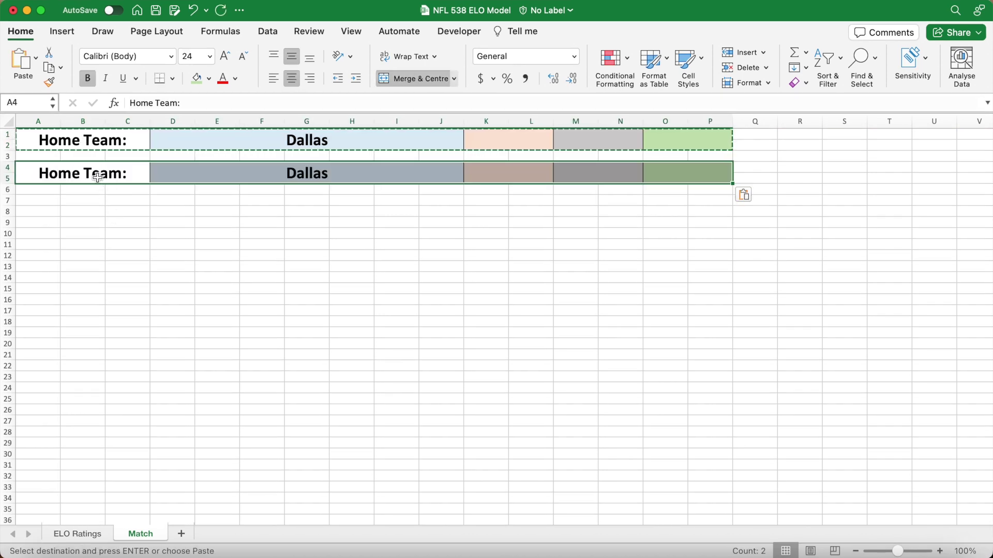
type("Away Team:")
key("Tab")
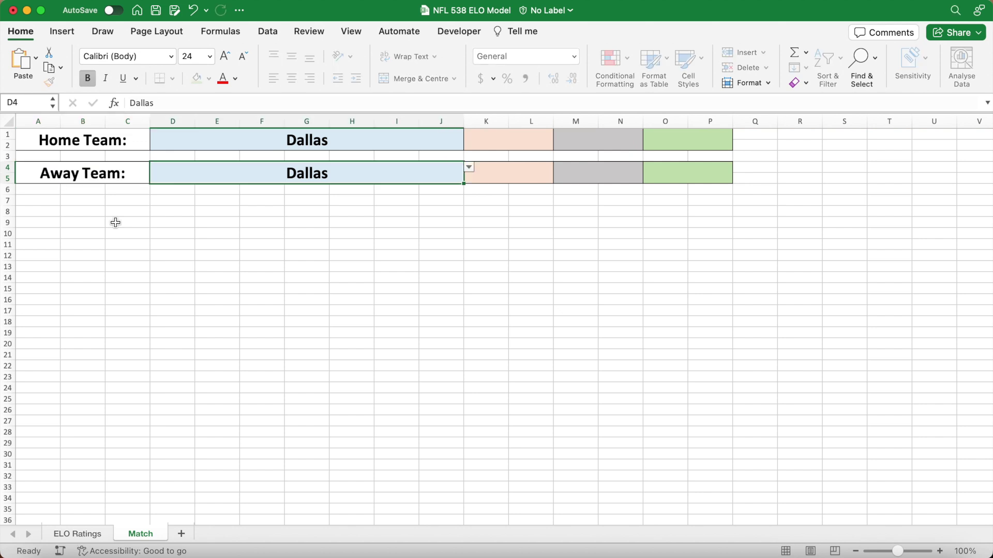
Step: Choose Cincinnati as the away team from the validation list in D4
left_click(469, 167)
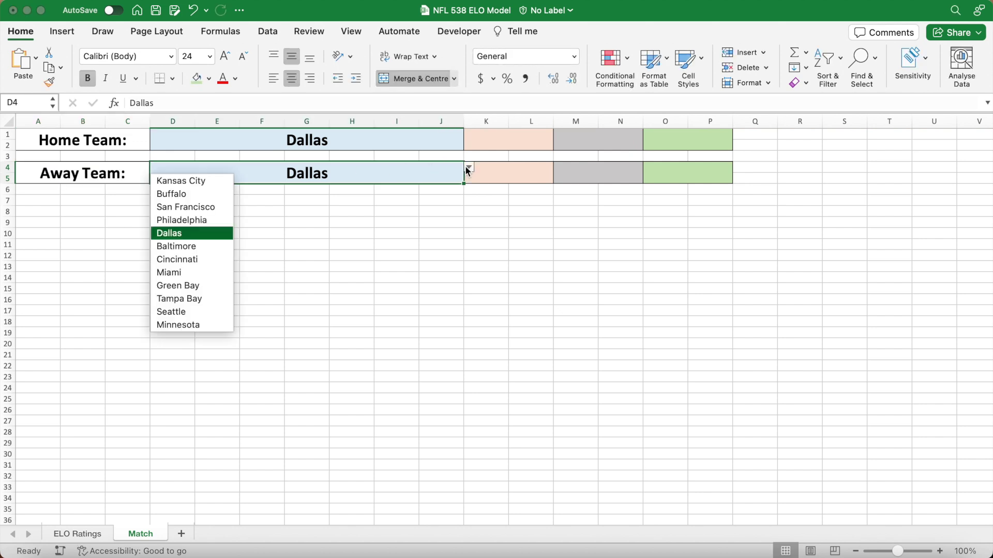
left_click(188, 260)
left_click(213, 210)
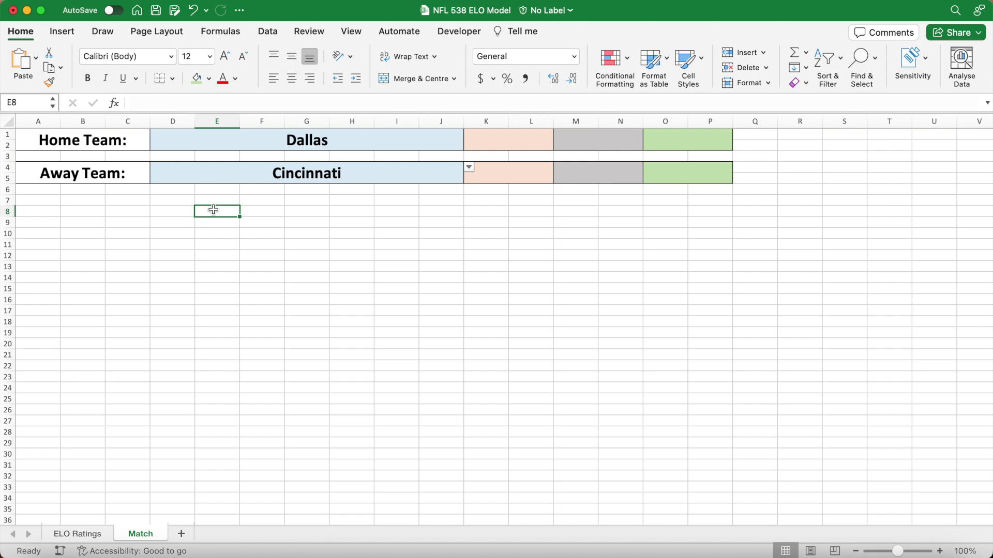
Step: Name the home team selection cell D1 home_team
left_click(222, 141)
left_click(39, 105)
type("home_team")
key("Return")
Step: Name the away team selection cell D4 away_team
key("Down")
key("Down")
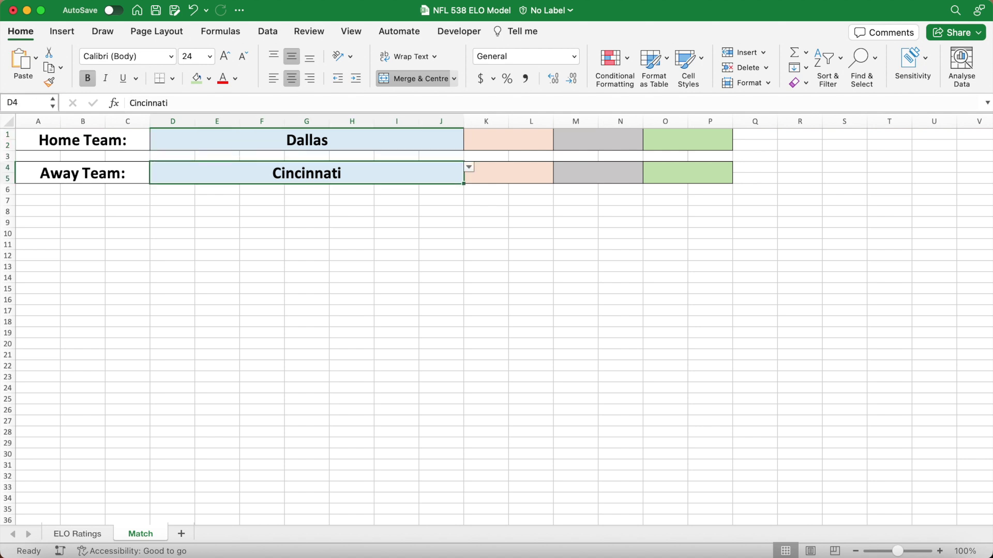
left_click(26, 103)
type("away_team")
key("Return")
Step: On the ELO Ratings sheet, enlarge the formula bar and begin the Home Advantage formula in B35 with =48+(INT(ACOS(COS(
left_click(94, 537)
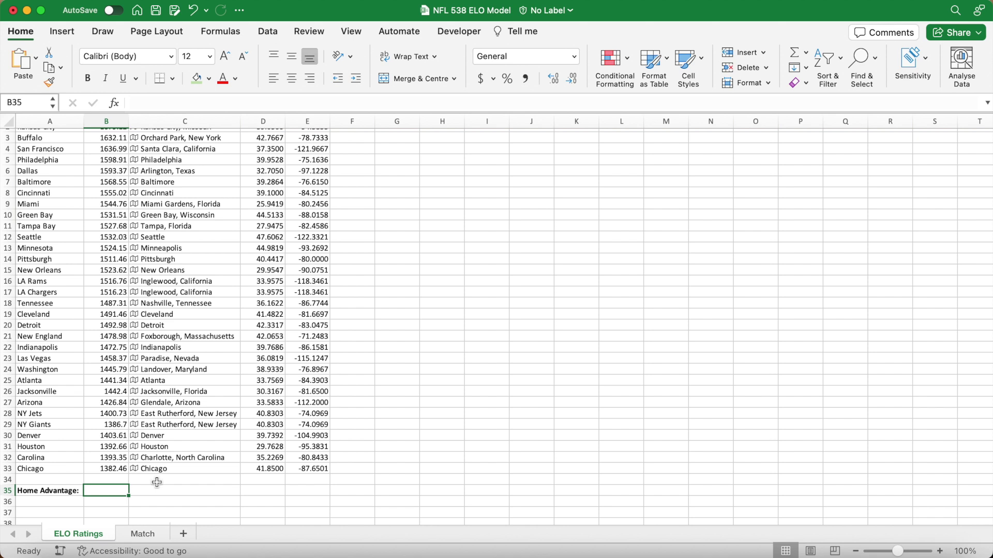
left_click_drag(228, 109, 228, 128)
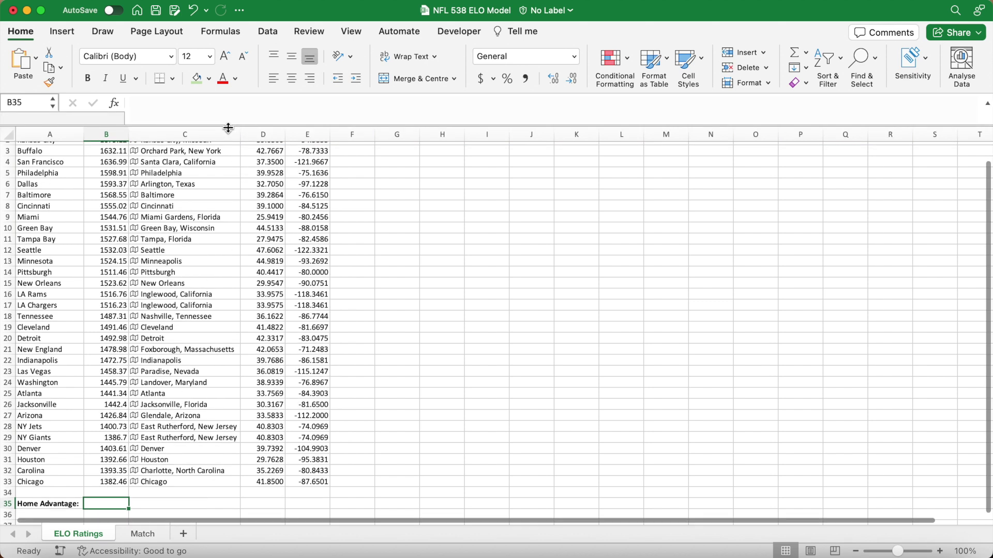
left_click(173, 107)
type("=")
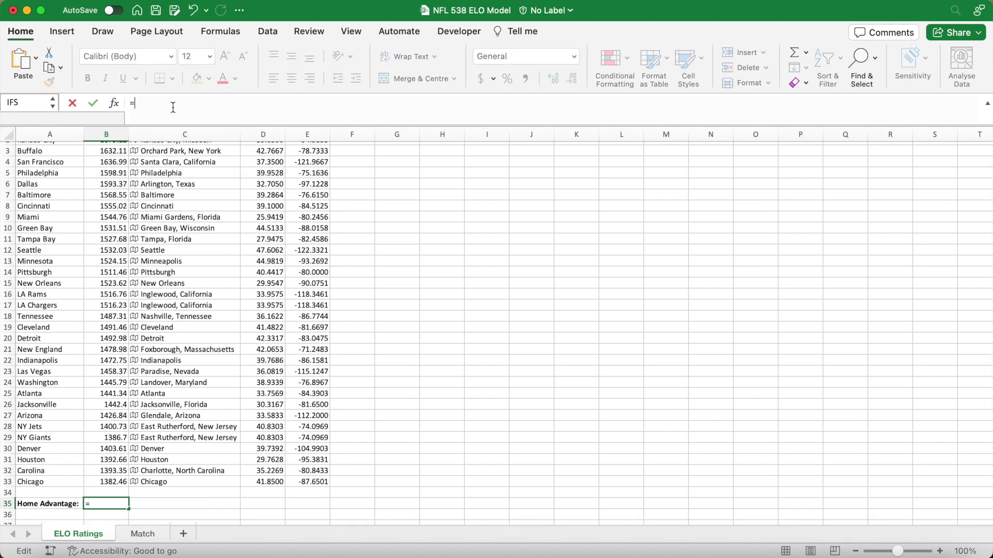
type("48+(INT")
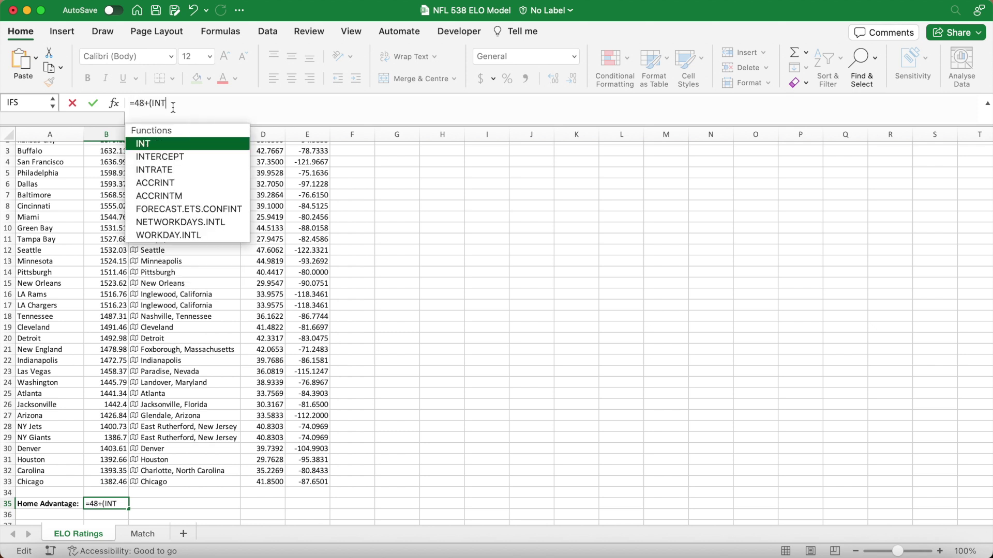
type("(")
type("ACO")
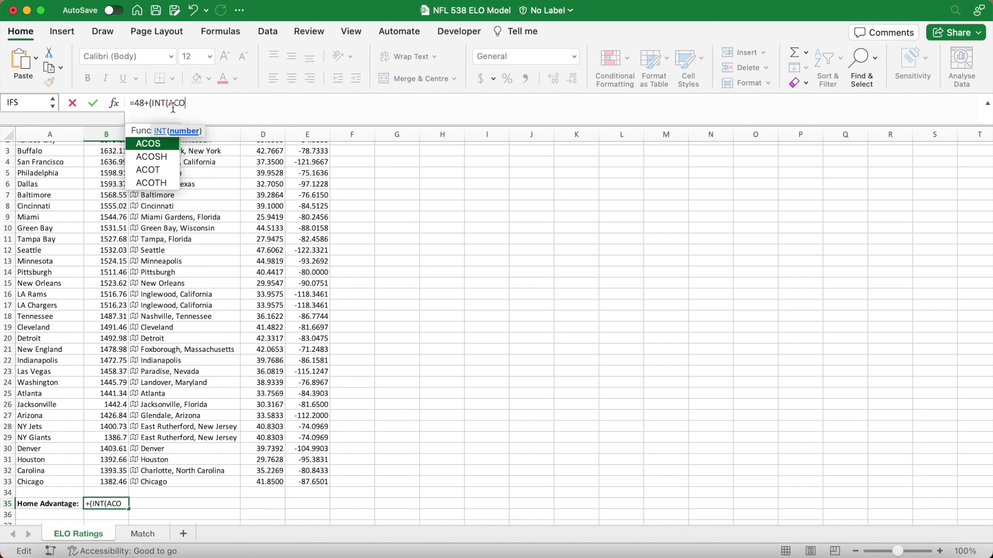
type("S(COS(C")
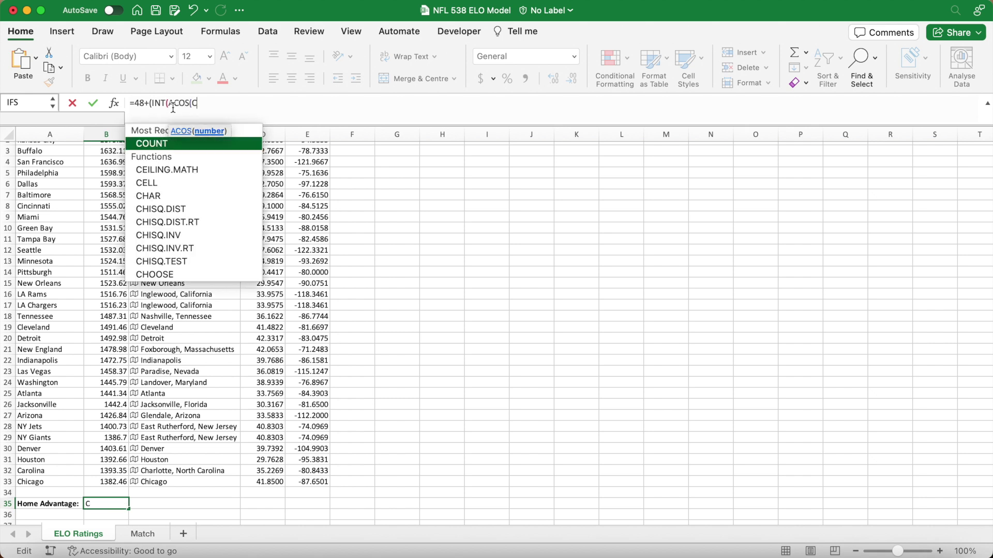
Step: Continue the B35 formula with the home latitude term RADIANS(90-XLOOKUP(home_team,teams,latitude)))*
type("RADIANS")
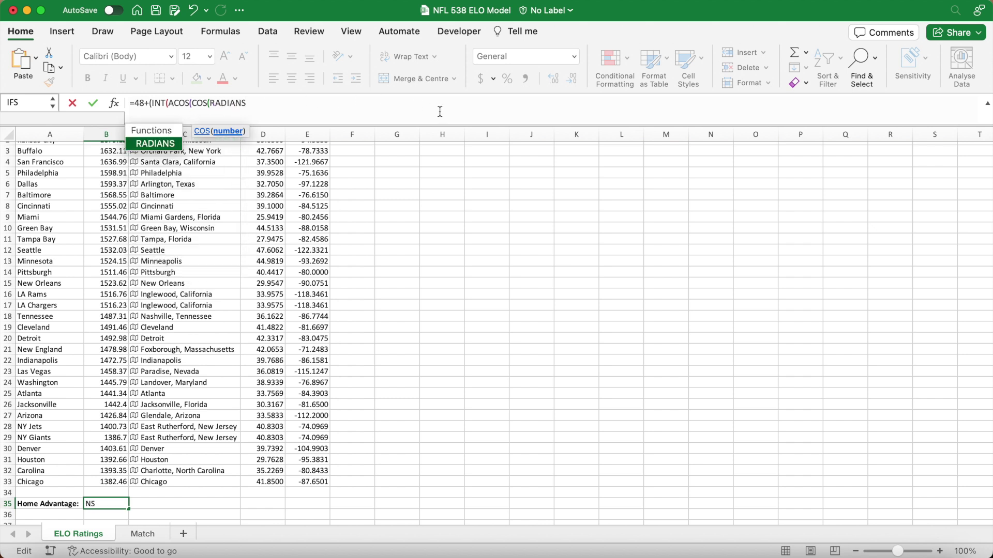
type("(")
type("9")
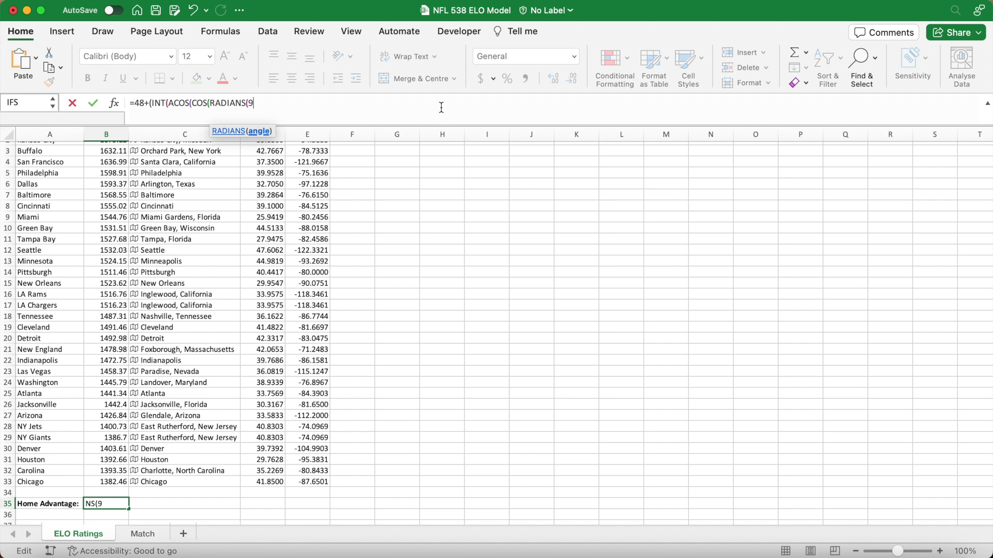
type("0-XLOOKUP(")
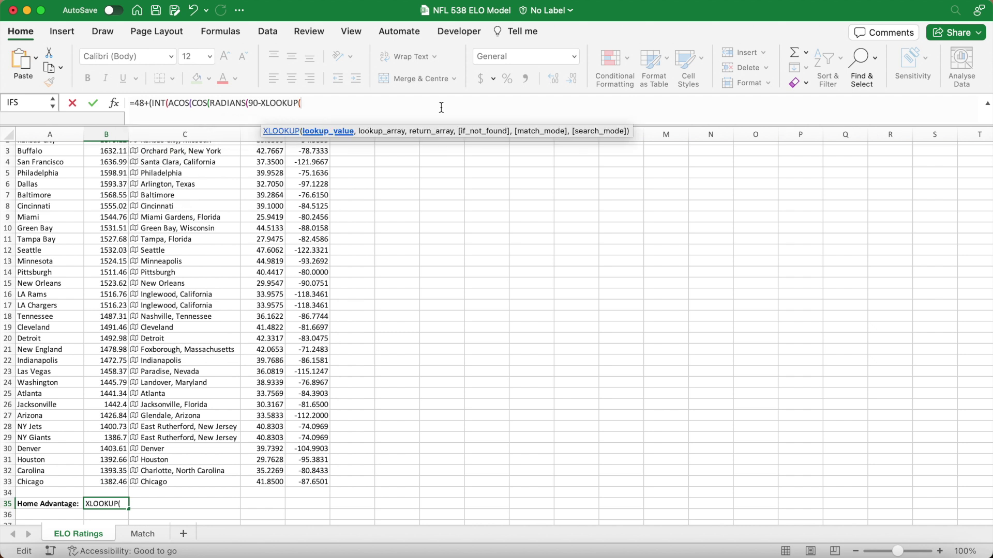
type("home_team,teams")
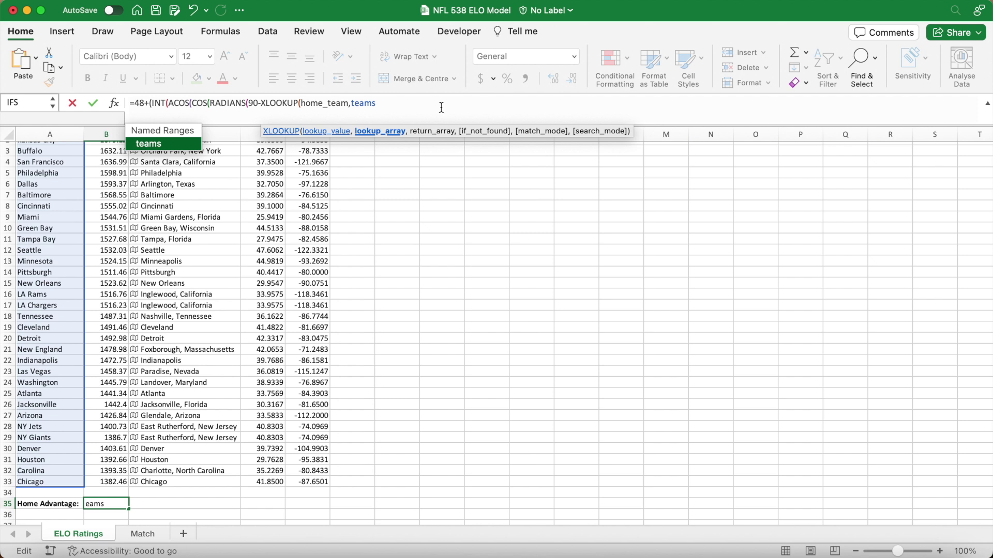
type(",latitude")
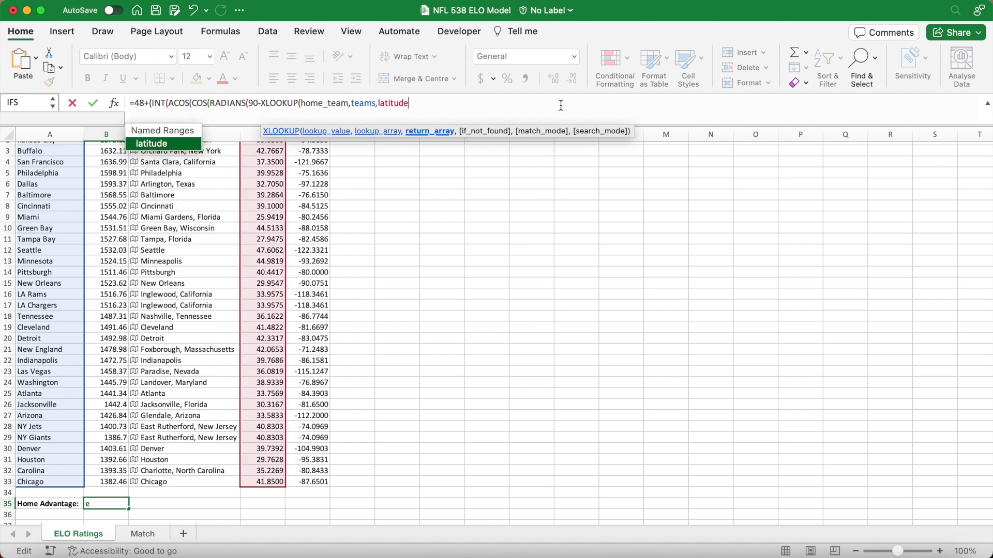
type("))*")
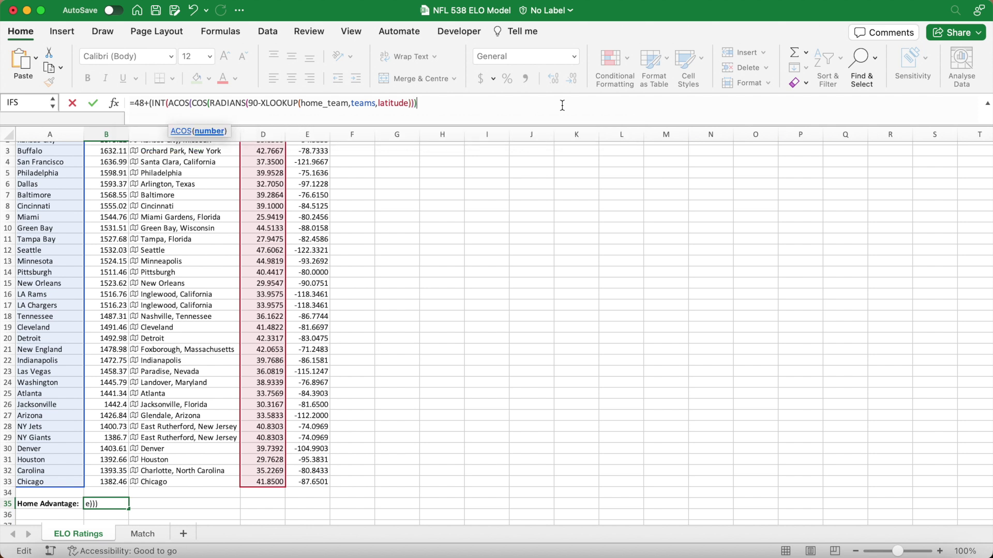
Step: Add the away latitude factor COS(RADIANS(90-XLOOKUP(away_team,teams,latitude))) to the B35 formula
type("COS(RADIANS")
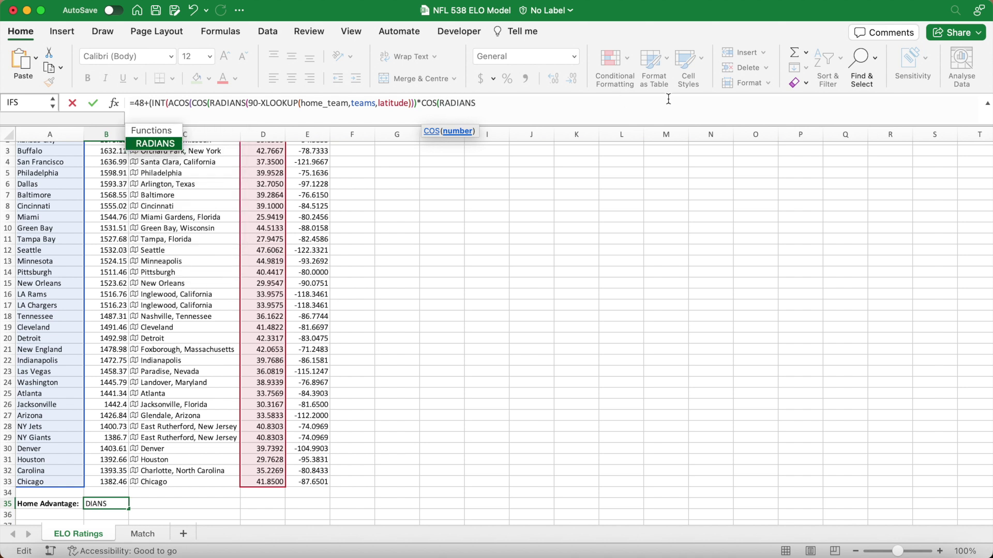
type("(90")
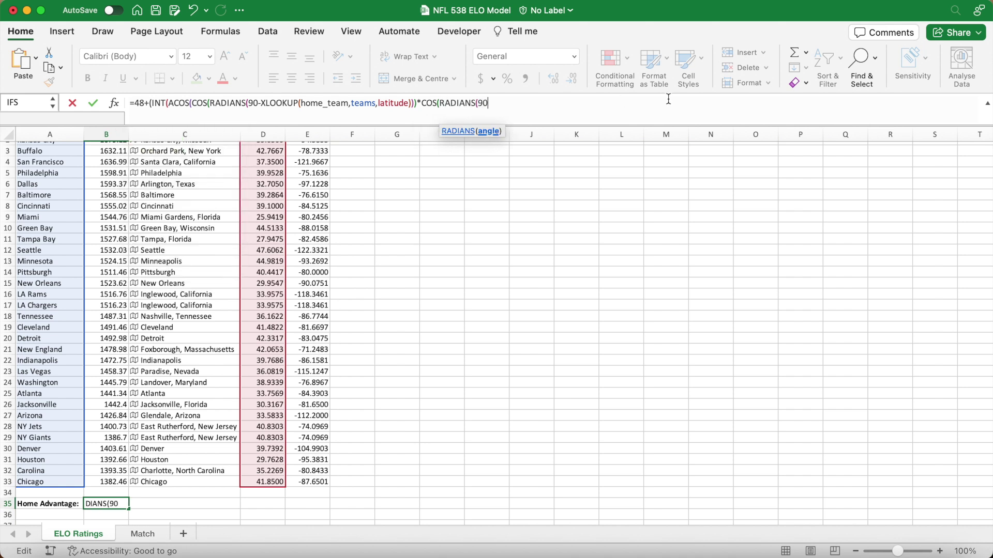
type("-XLOOKUP(")
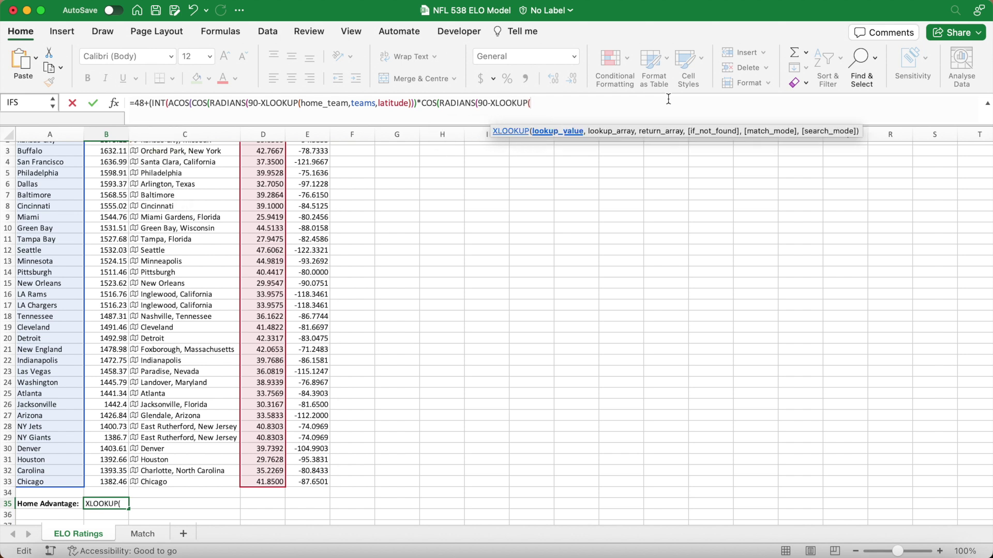
type("away")
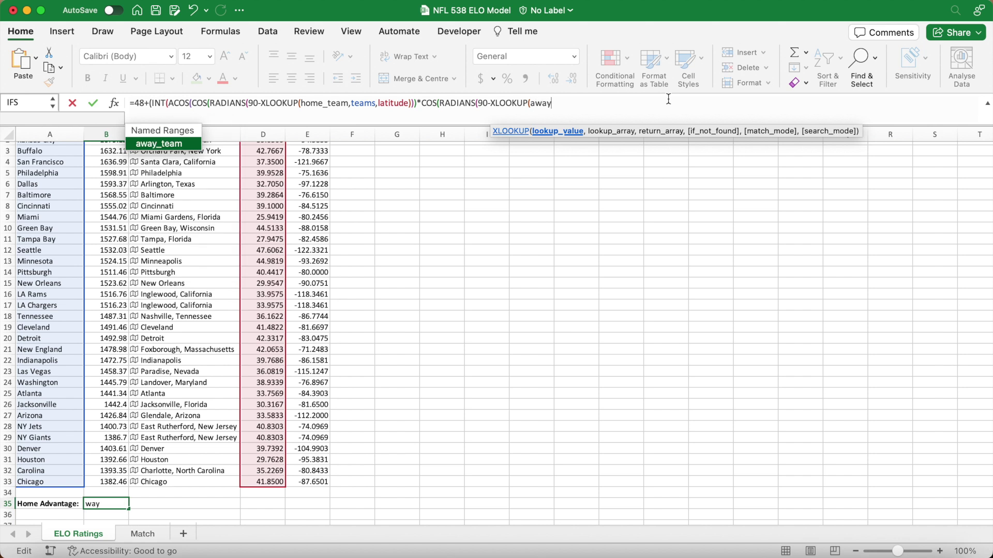
type("_team,teams")
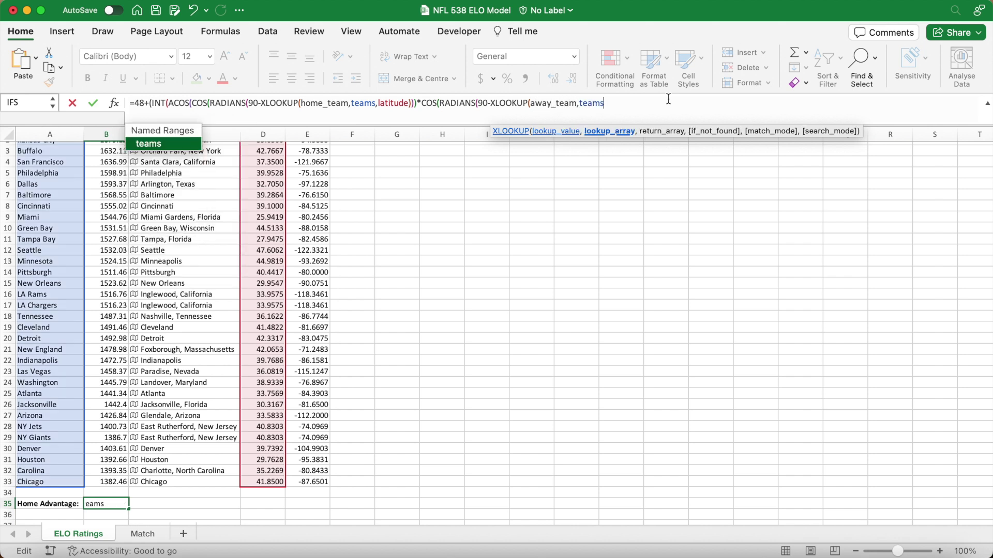
type(",latitud")
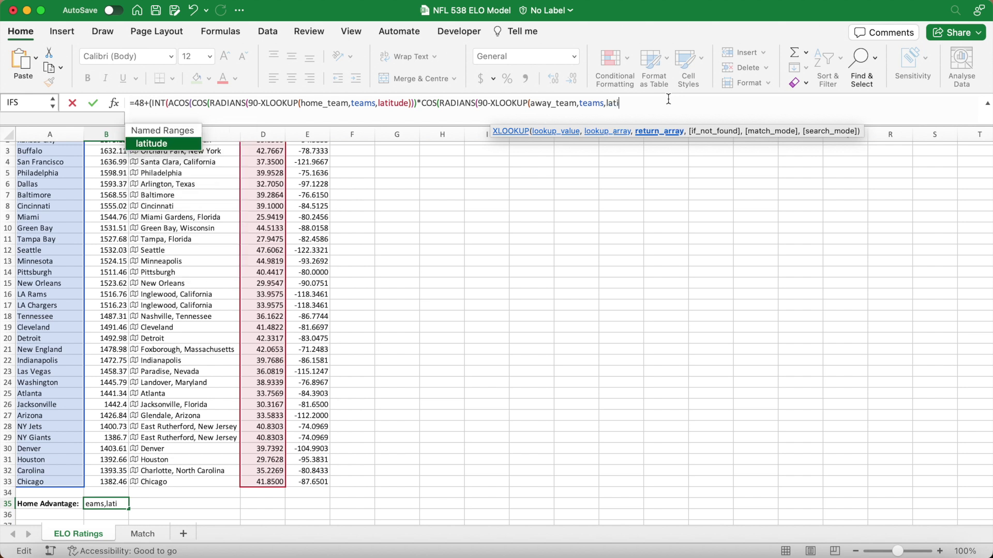
type("e")
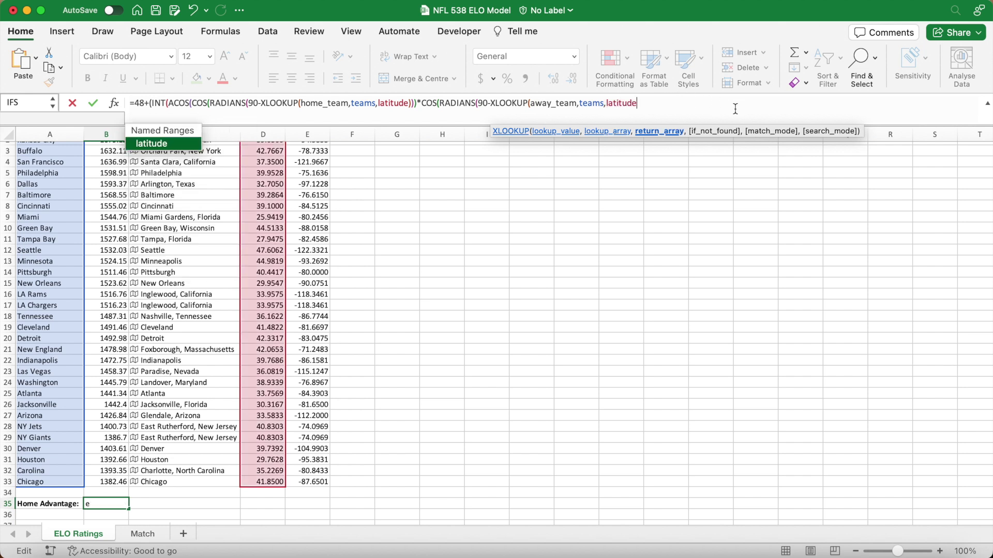
type(")))")
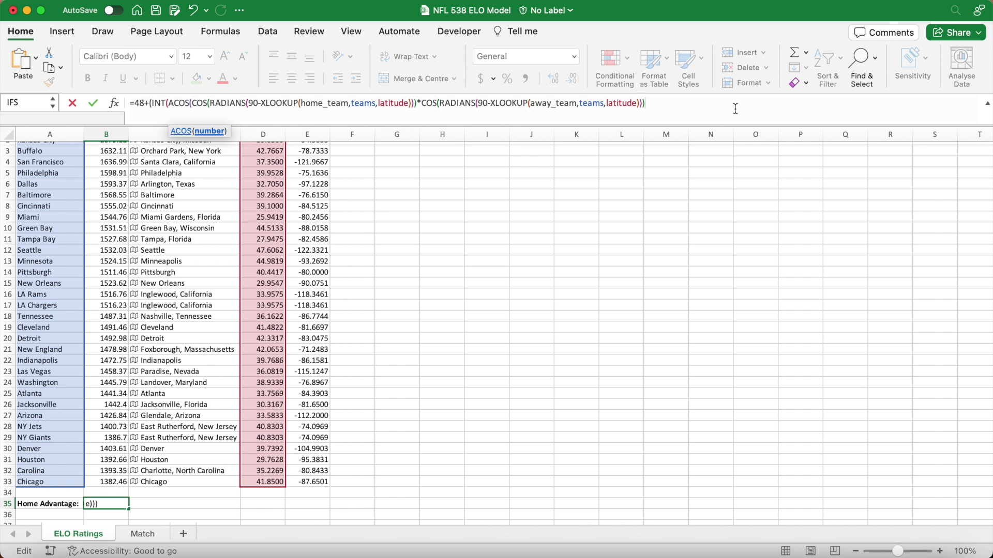
Step: Continue the B35 formula with the home latitude sine factor +SIN(RADIANS(90-XLOOKUP(home_team,teams,latitude)))*SIN(
type("+SIN(")
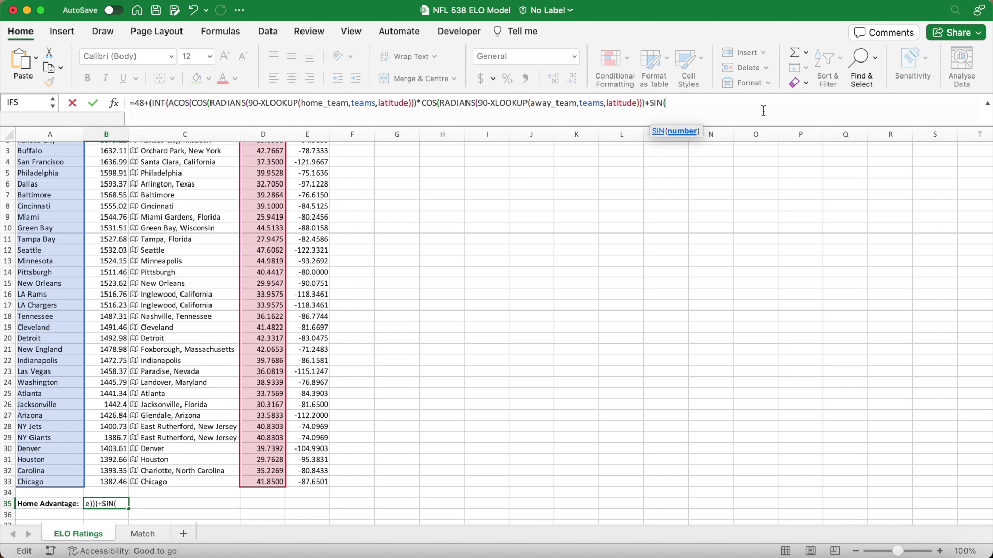
type("RADIANS")
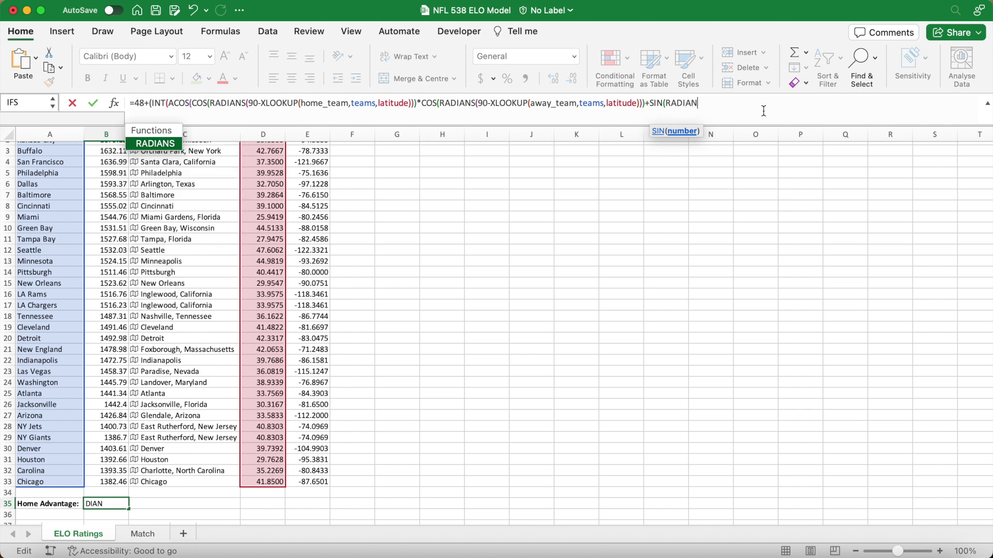
type("(90-XLOOKUP(")
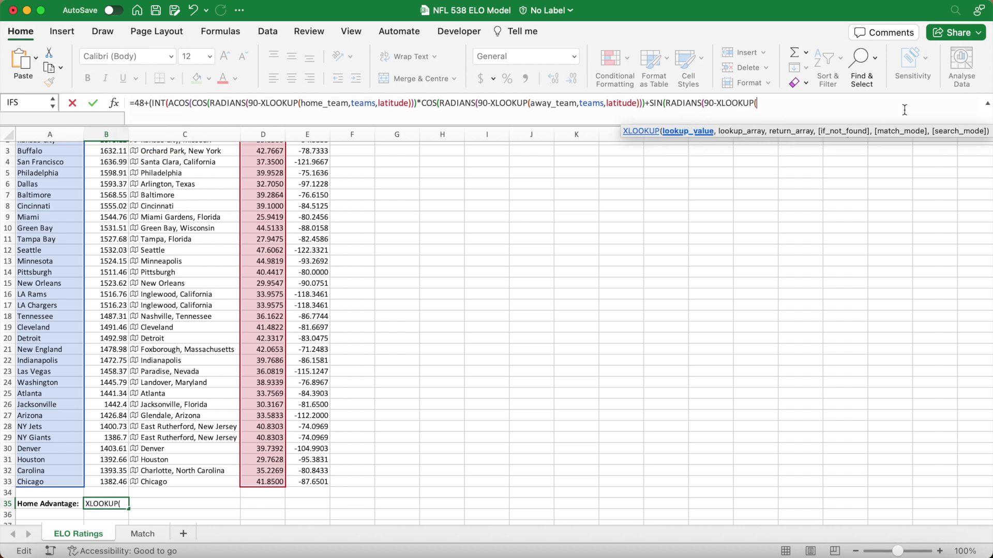
type("home_te")
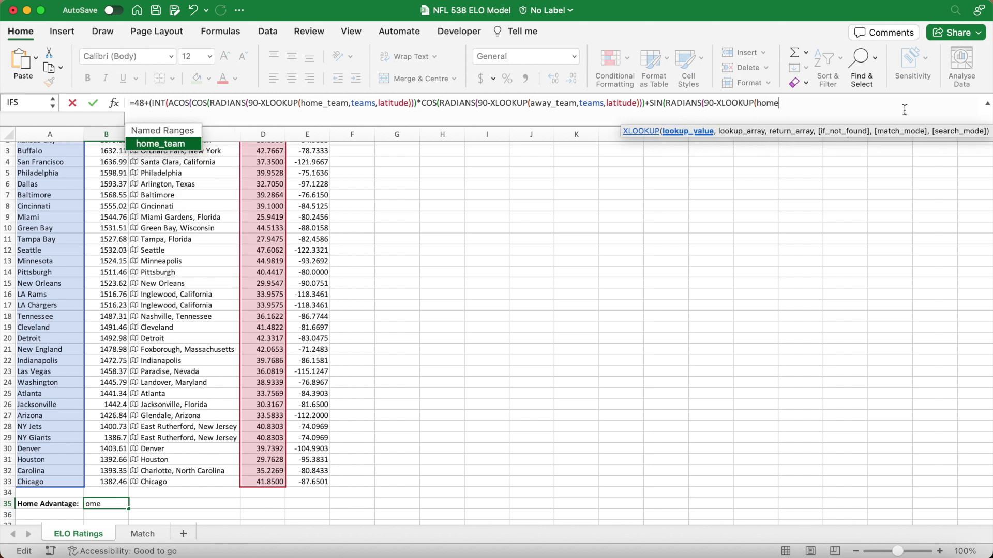
type("am,teams")
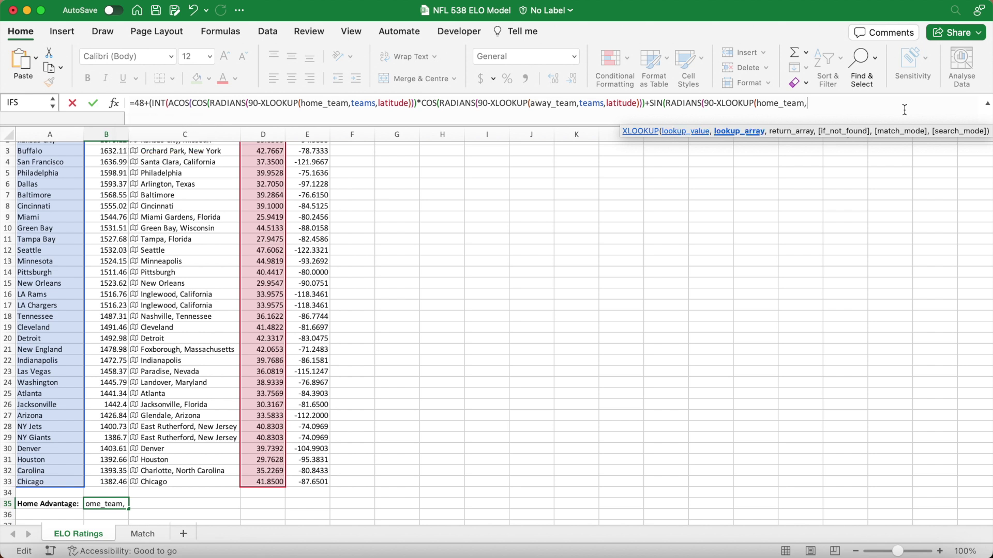
type(",latitude")
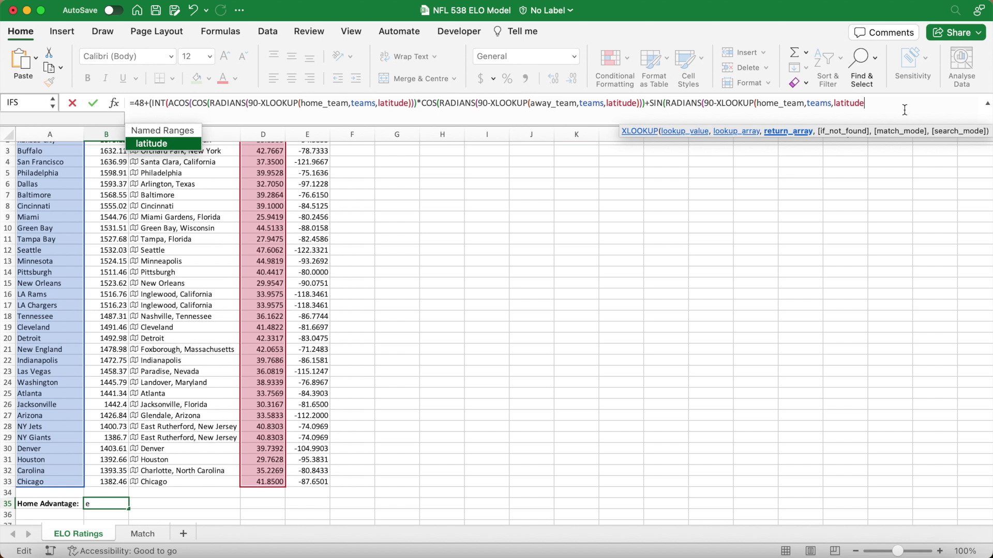
type(")))*SIN(")
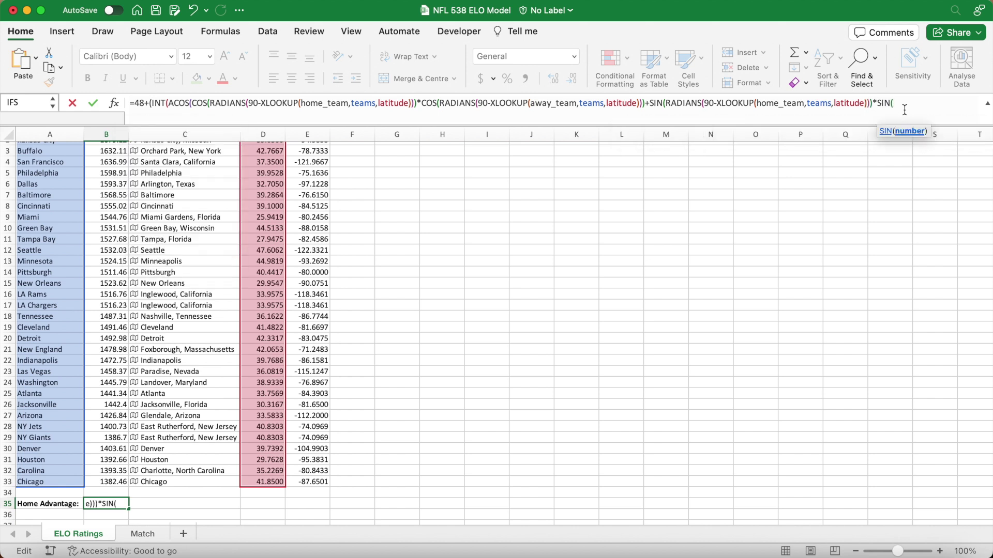
Step: Complete the away latitude sine factor in the B35 formula with RADIANS(90-XLOOKUP(away_team,teams,latitude)))
type("RADIANS")
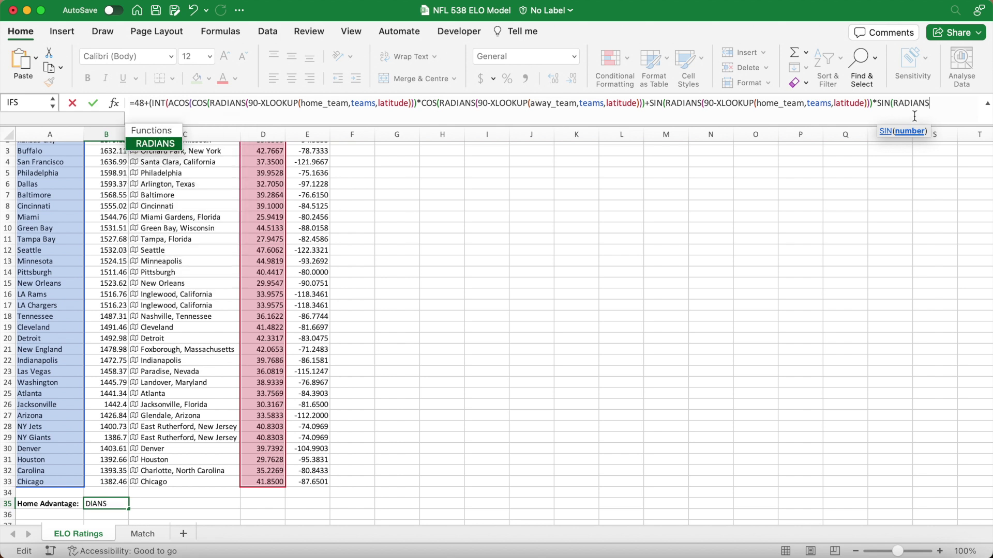
type("(")
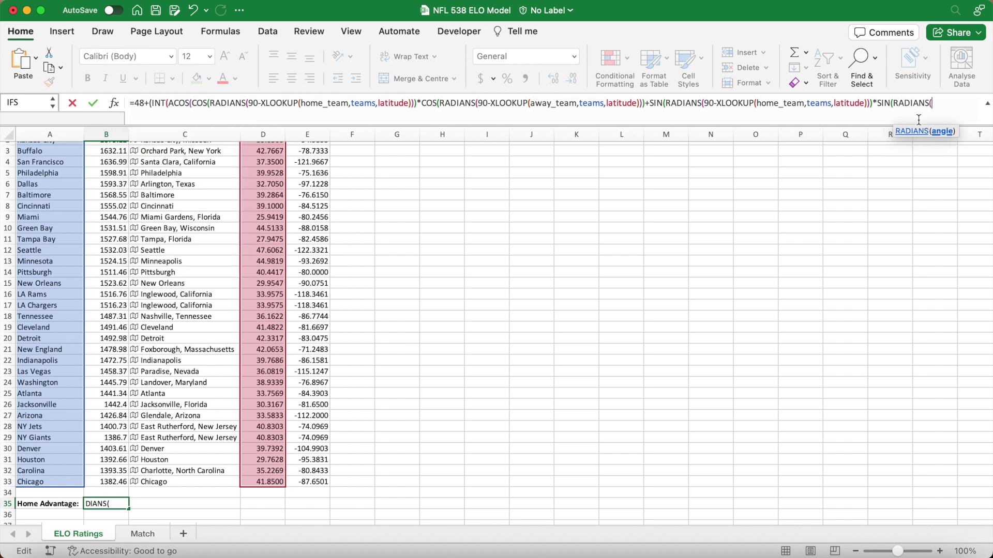
type("90-XLOOKUP(")
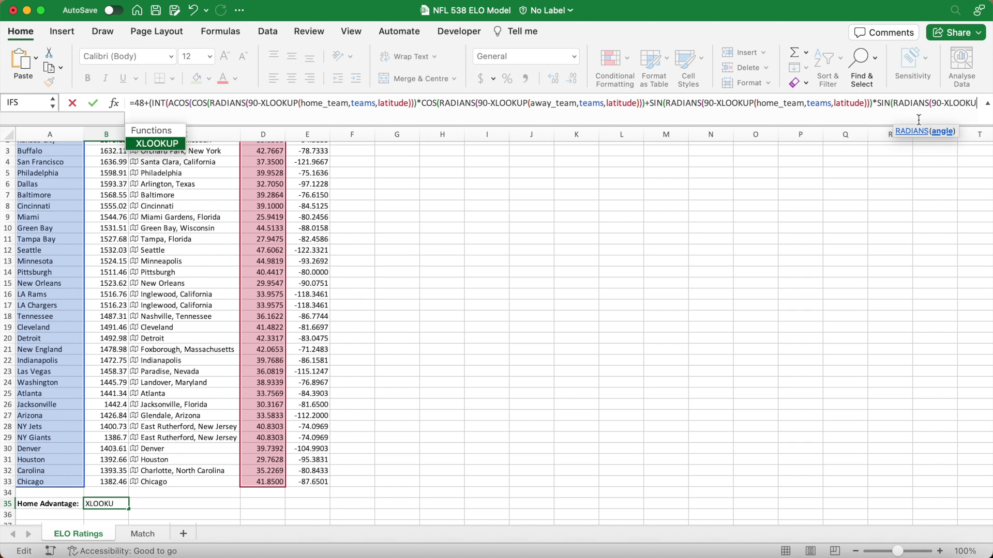
type("away")
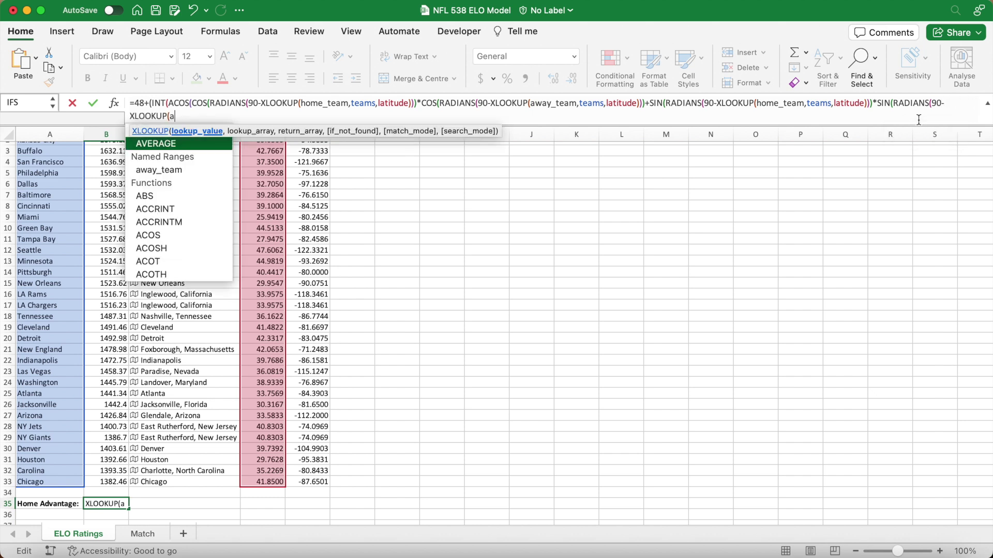
type("_team")
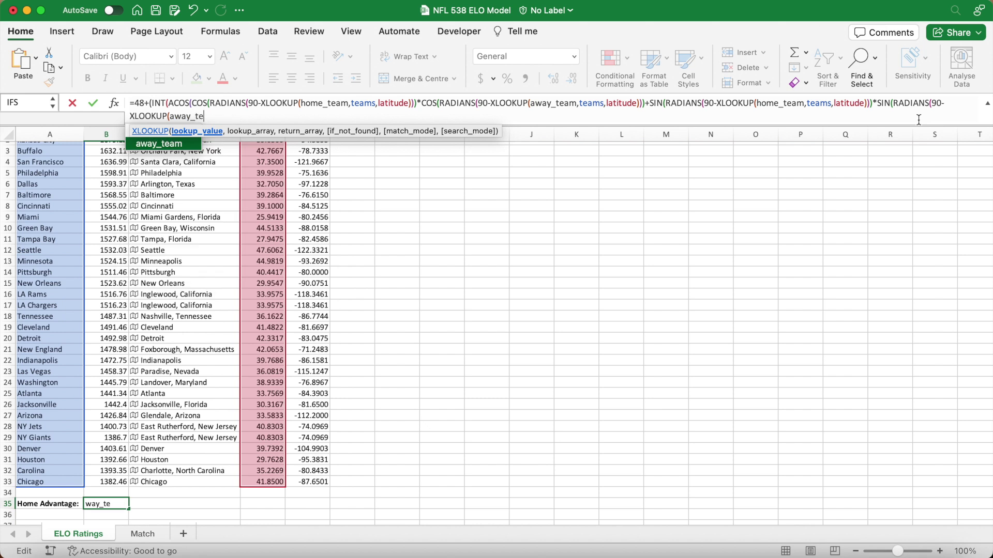
type(",")
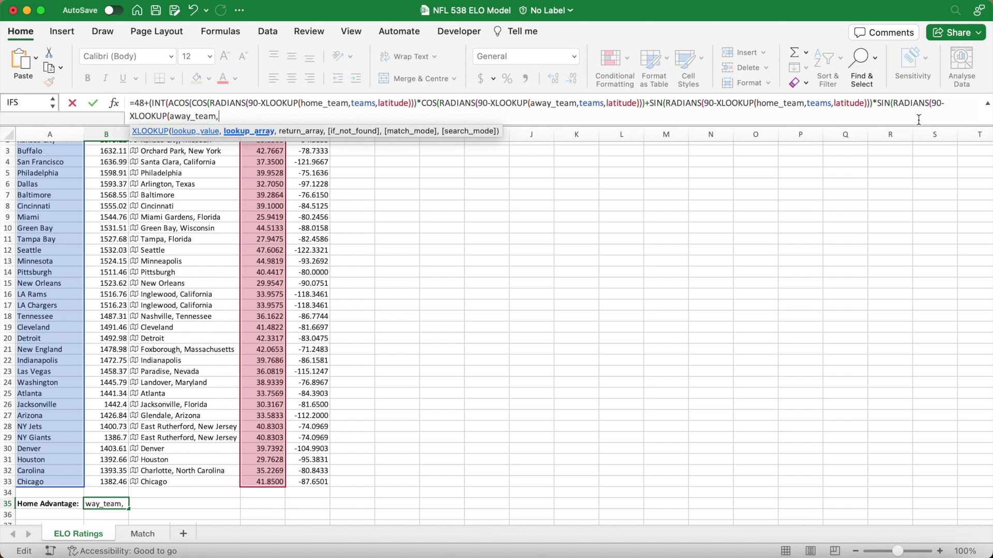
type("teams,")
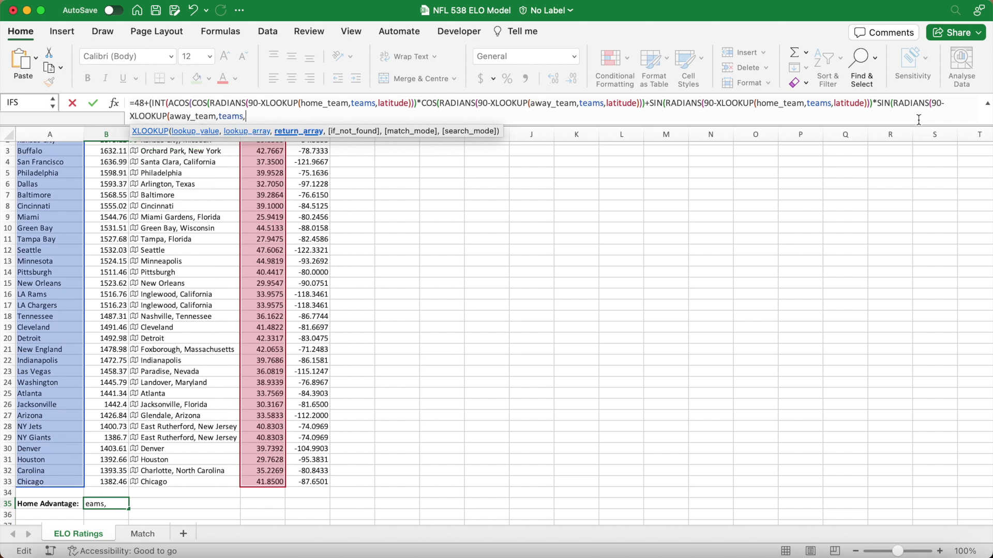
type("latitude")
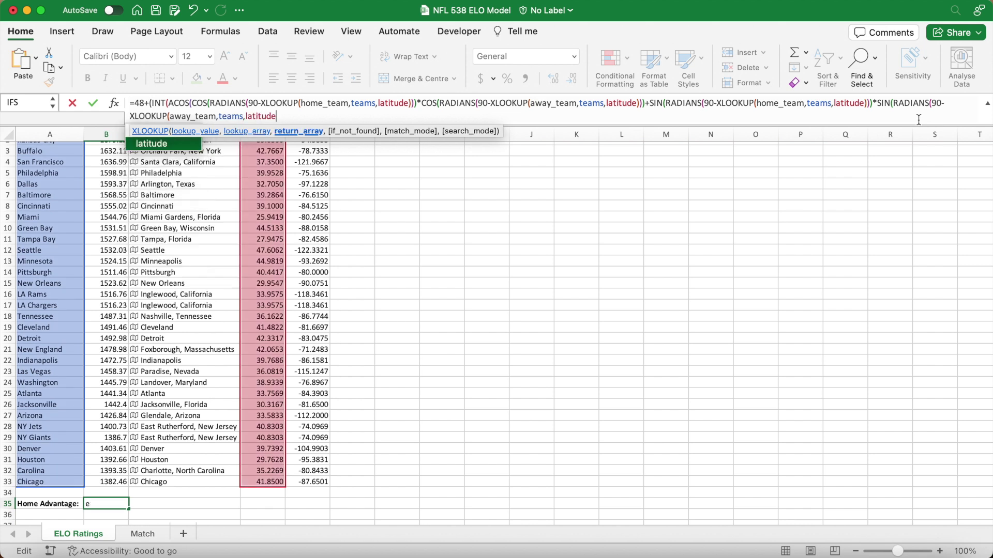
type(")))")
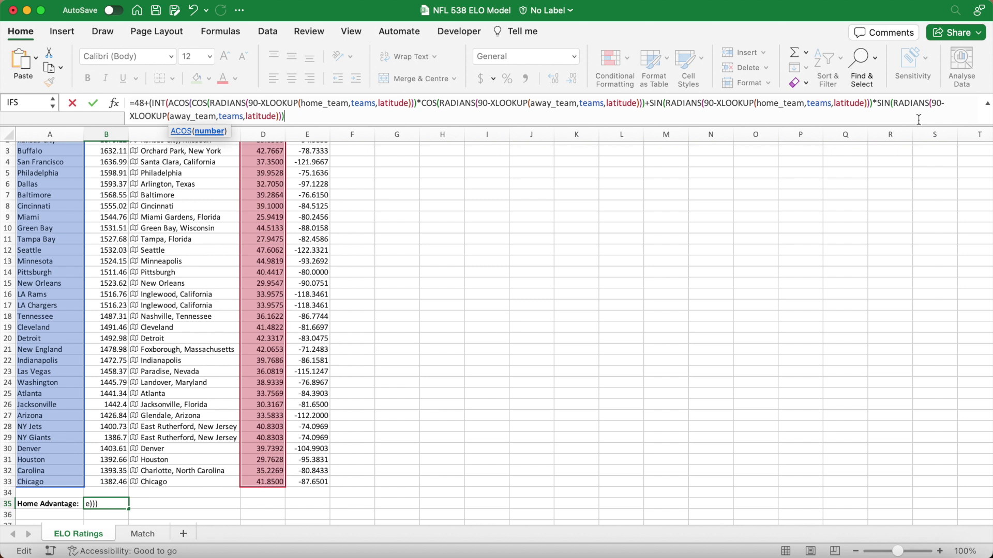
Step: Add the start of the longitude difference term, *COS(RADIANS(XLOOKUP(home_team,teams,longitude)-, to the B35 formula
type("*COS(RADIANS")
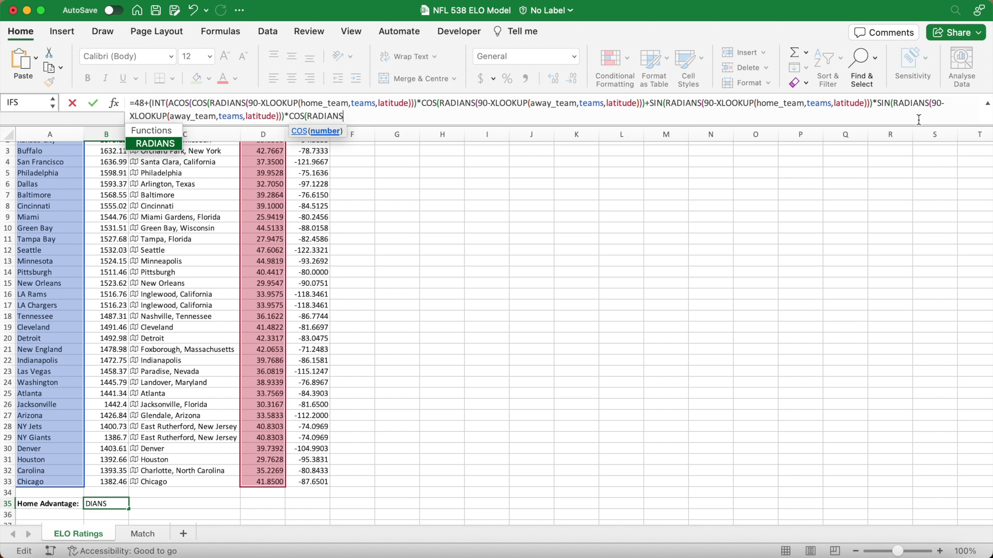
type("(XLOOKUP")
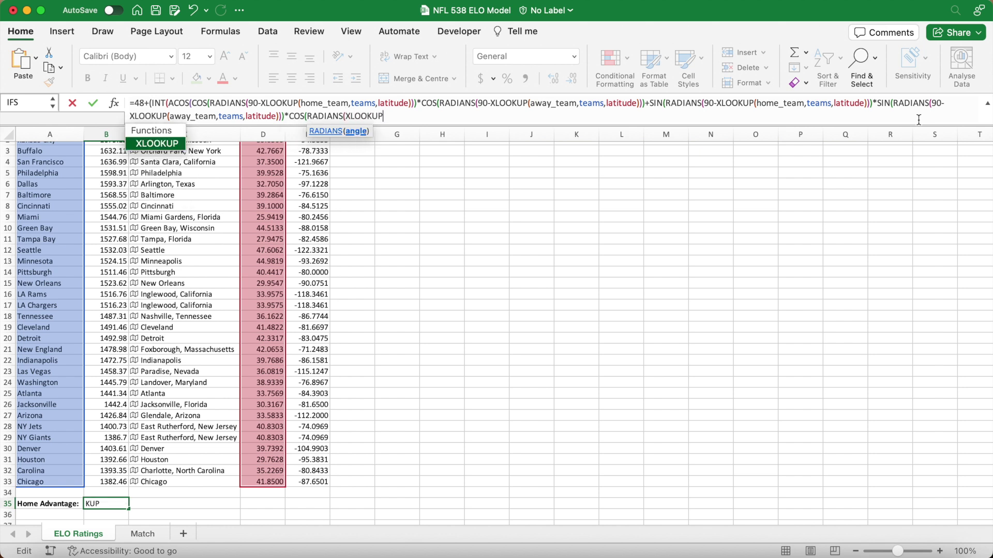
type("(")
type("h")
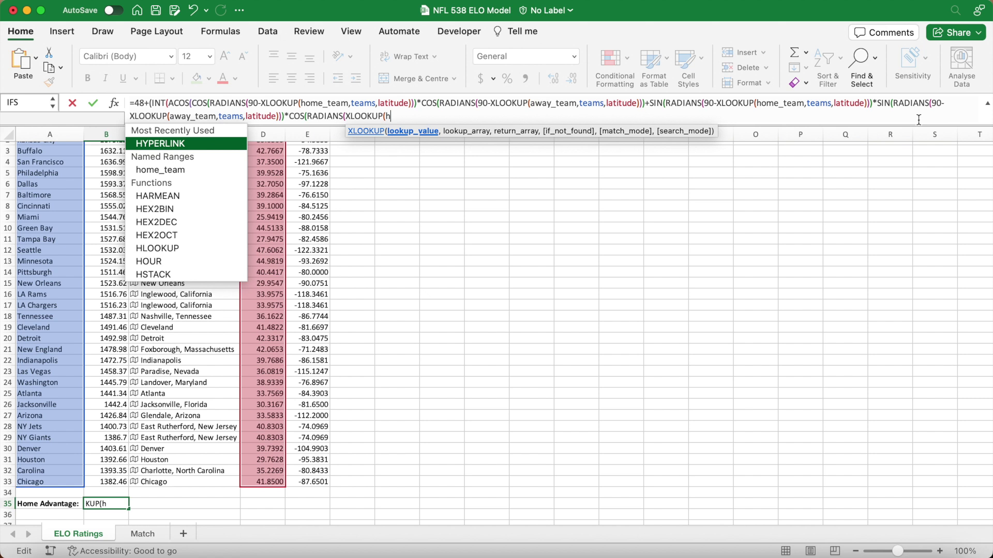
type("ome_team")
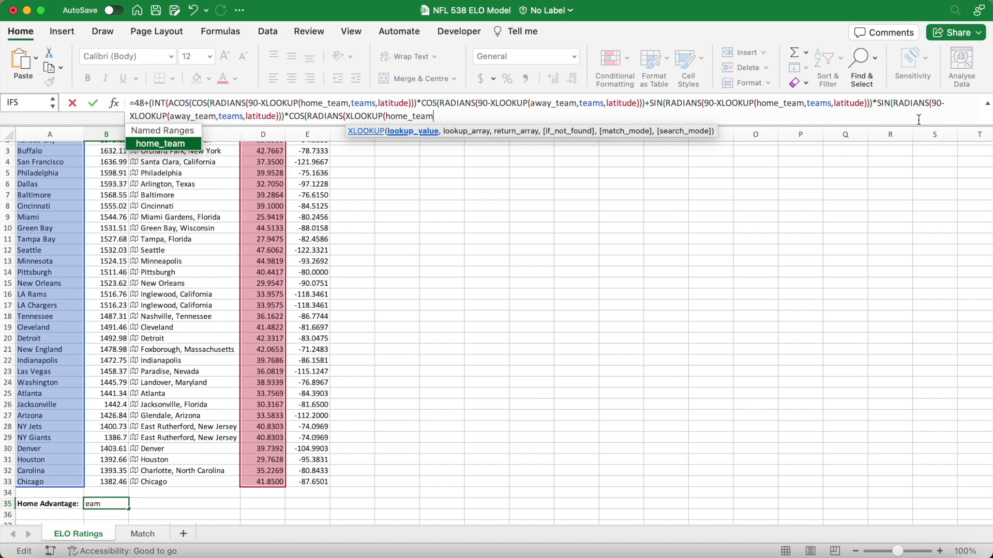
type(",teams,")
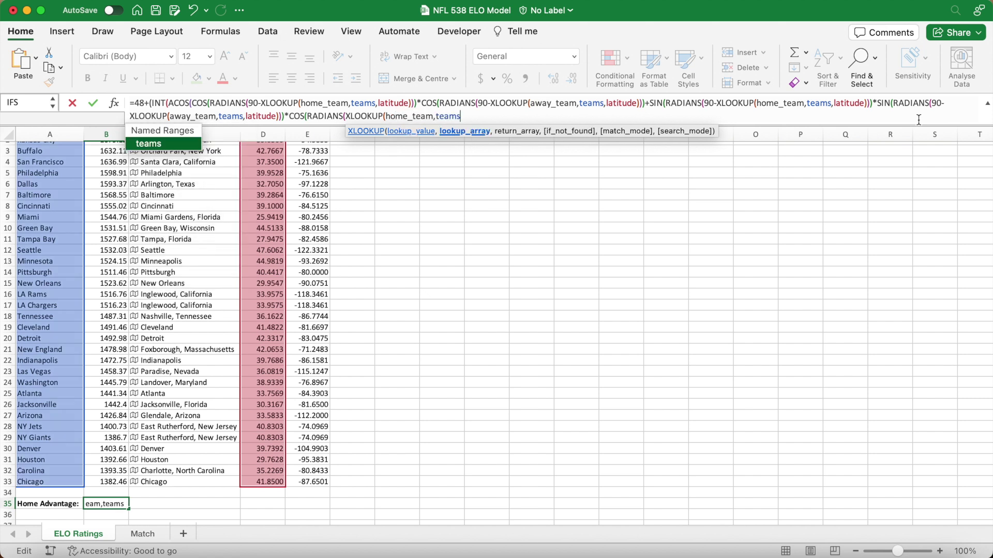
type("longitude")
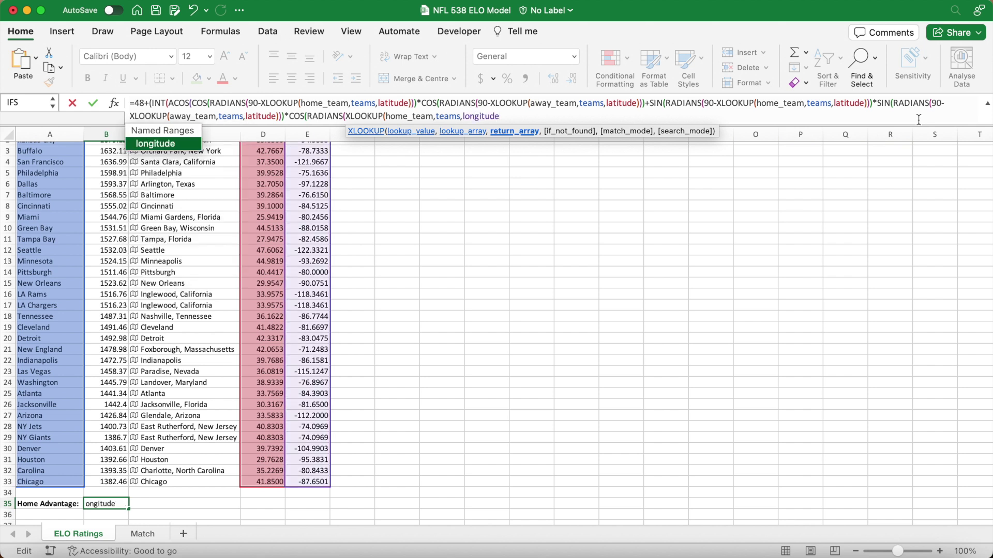
type(")-")
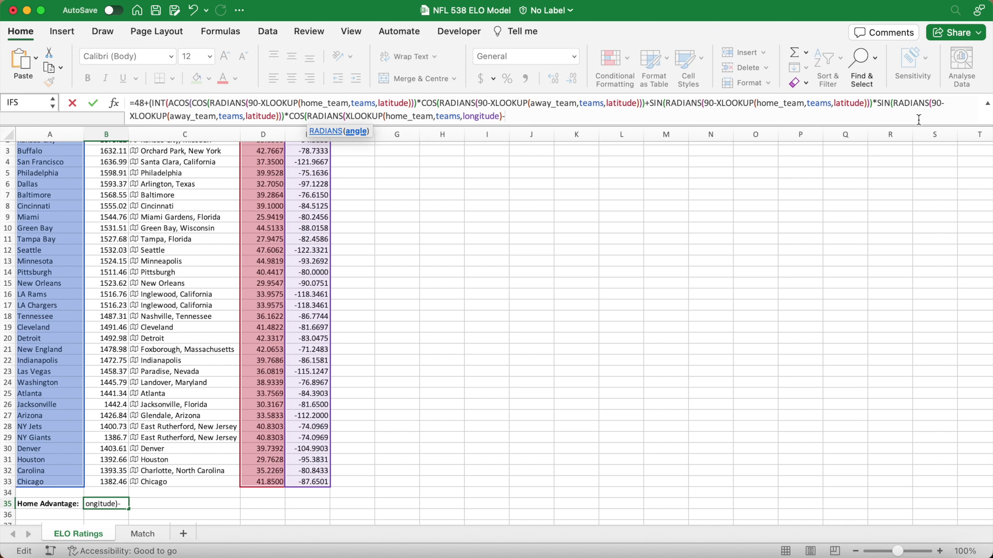
Step: Subtract the away longitude in the B35 formula with XLOOKUP(away_team,teams,longitude), closing the RADIANS, COS and ACOS functions
type("XLOOKUP(")
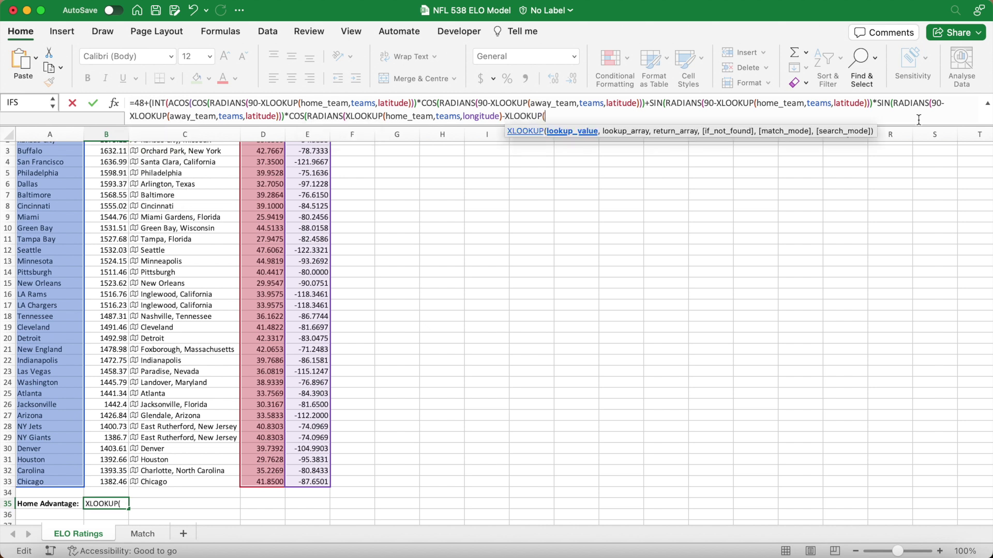
type("away_team")
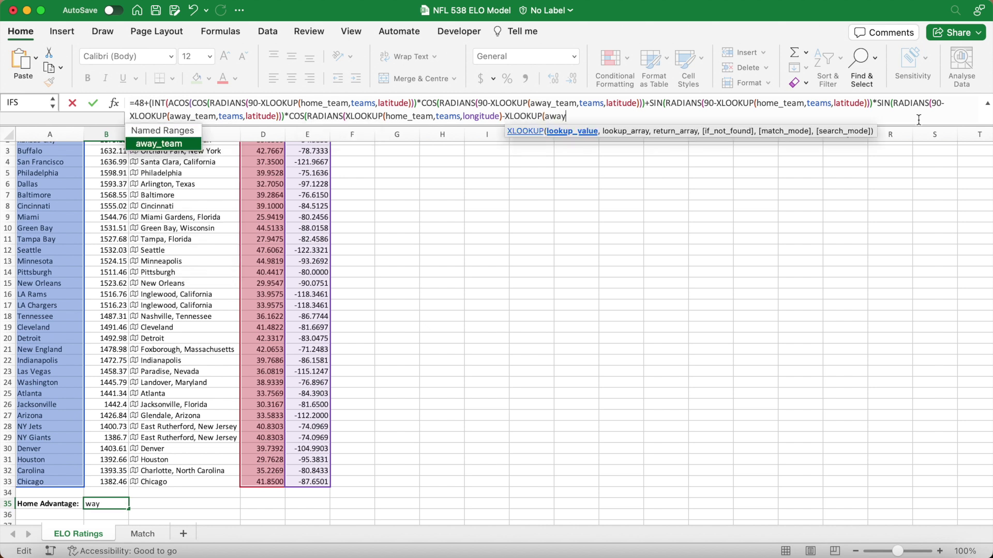
type(",teams,")
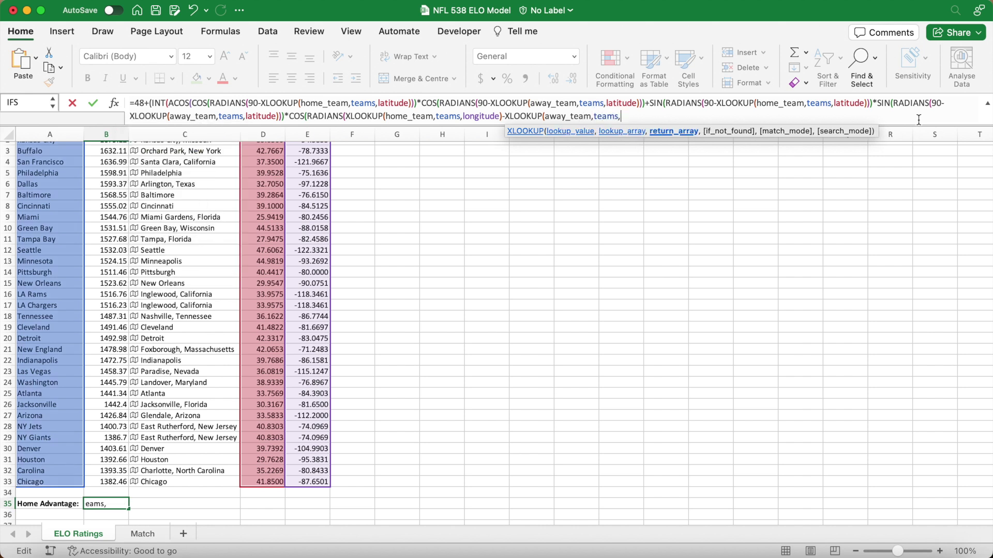
type("longitude")
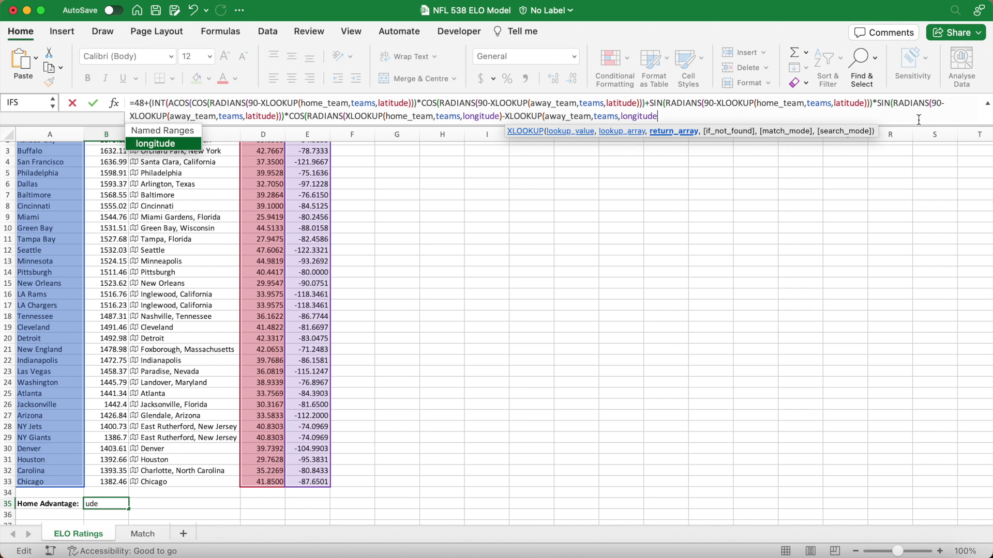
type("))))")
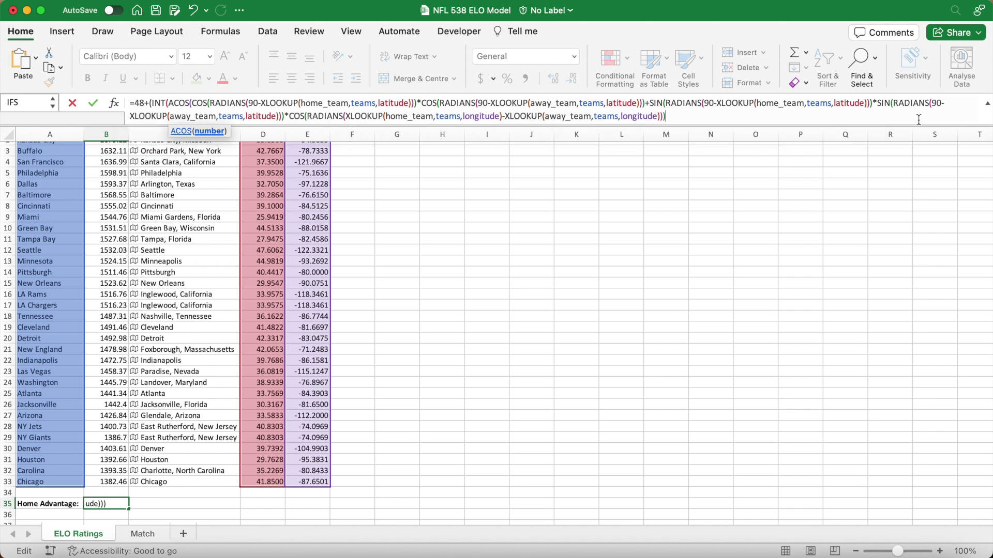
Step: Finish the B35 formula with *3959)/250), enter it, and reselect the cell to review it
type("*")
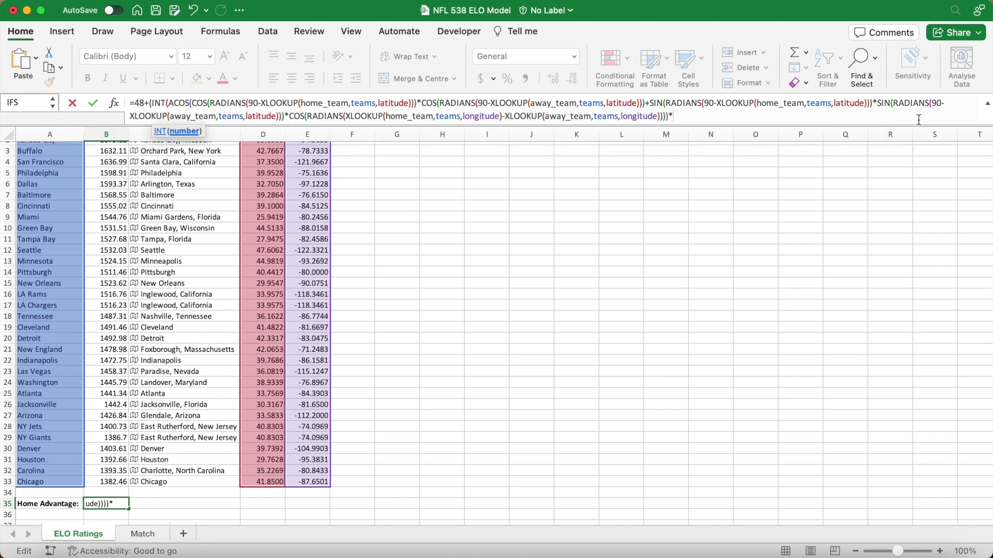
type("3959)/2")
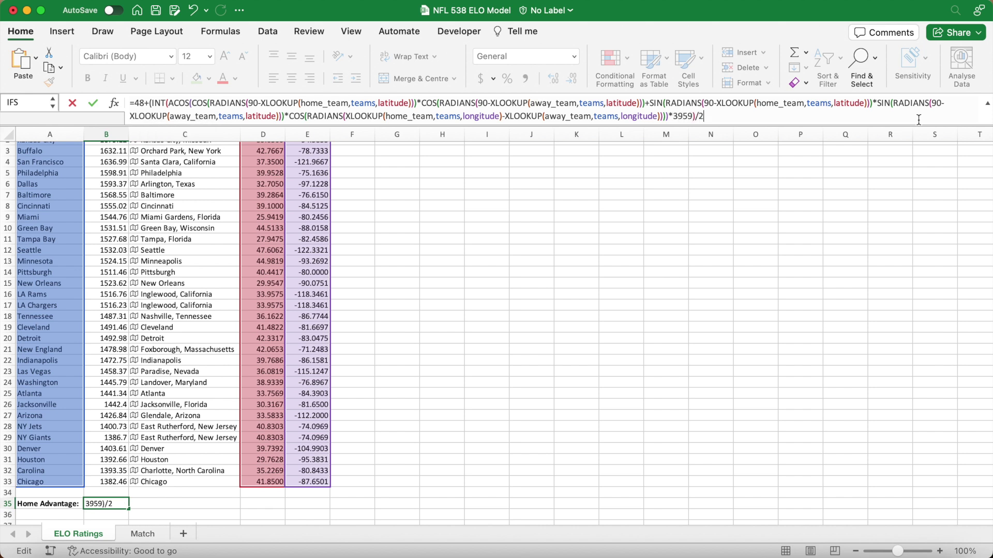
type("50)")
key("Return")
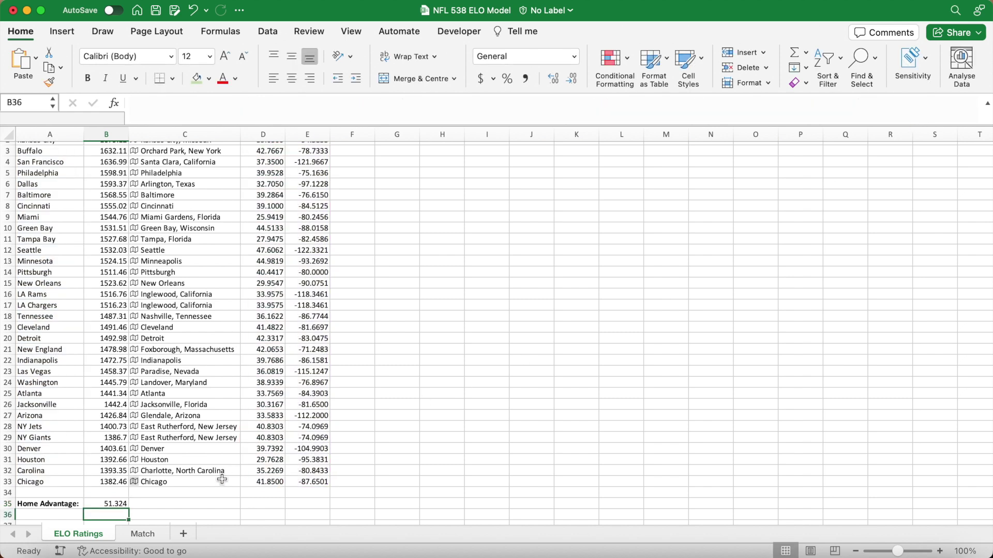
left_click(124, 504)
scroll(450, 389, "down", 2)
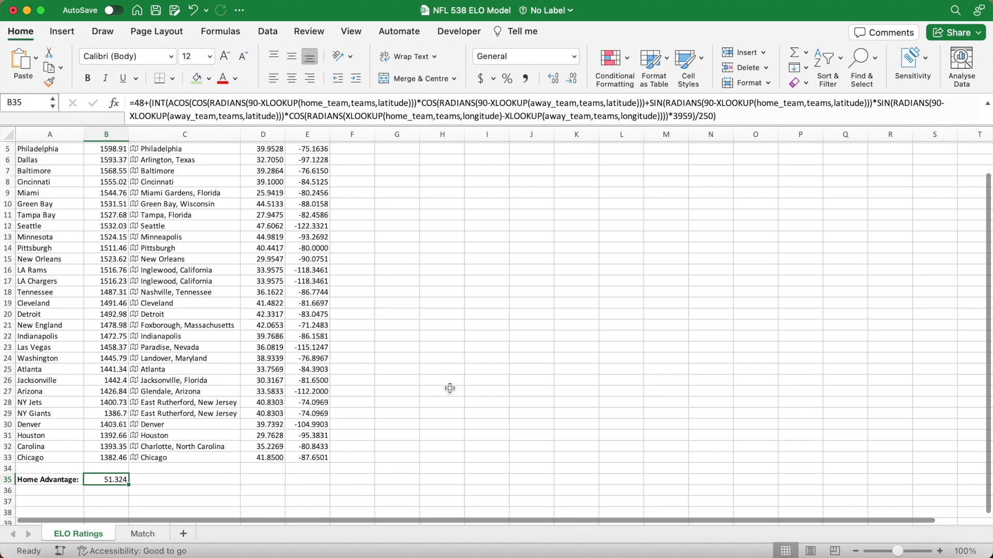
Step: On the Match sheet, set the home team to San Francisco
left_click(147, 535)
left_click(367, 151)
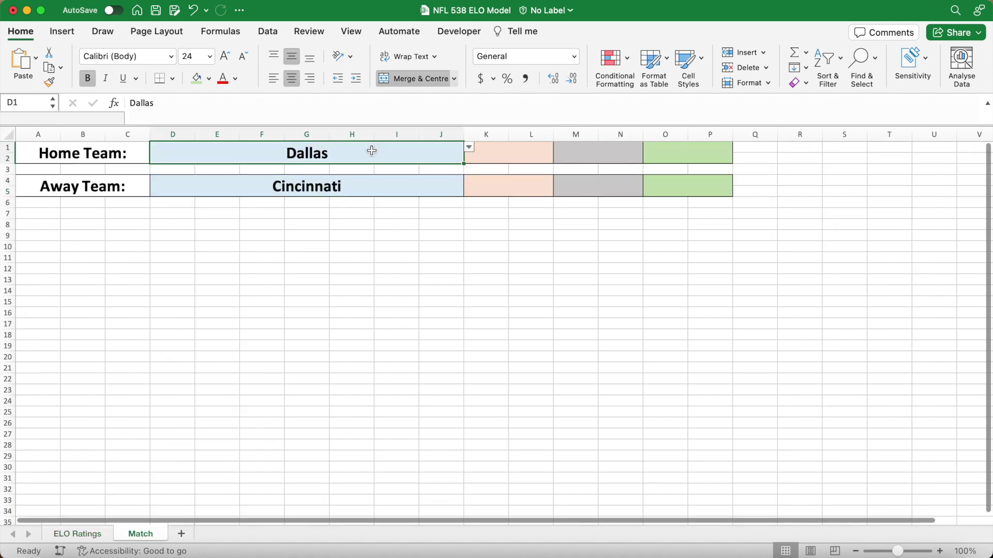
left_click(469, 148)
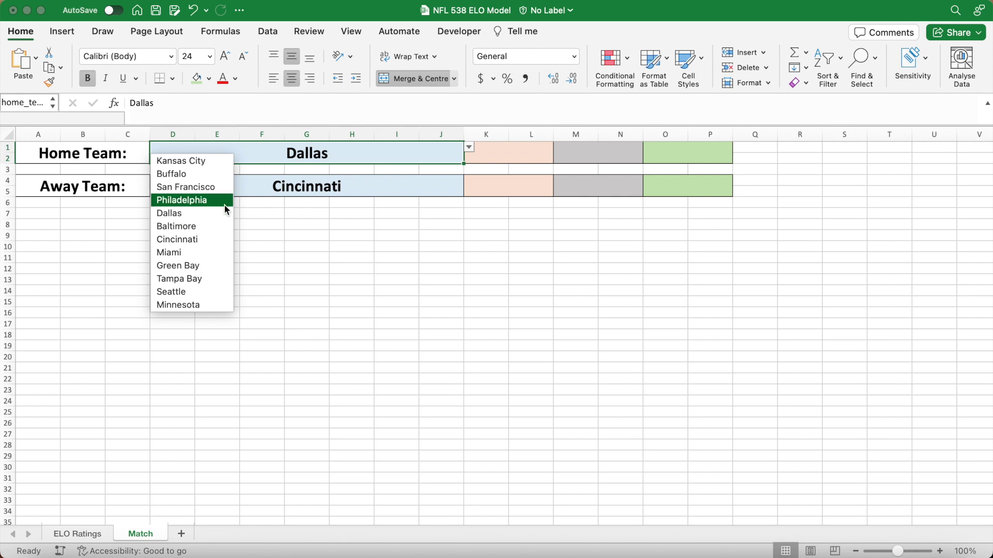
left_click(206, 190)
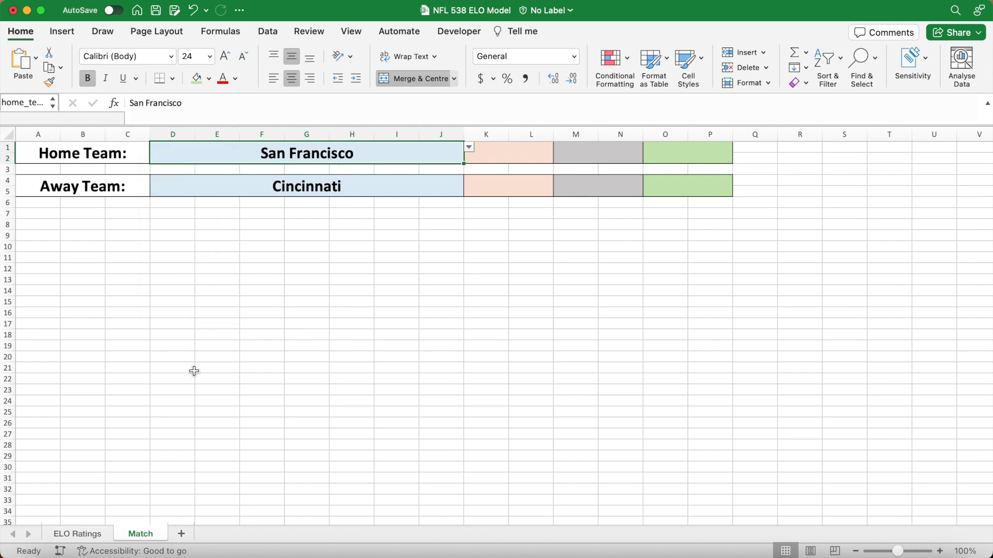
Step: Check the home advantage result on the ELO Ratings sheet and name cell B35 home_advantage
left_click(95, 533)
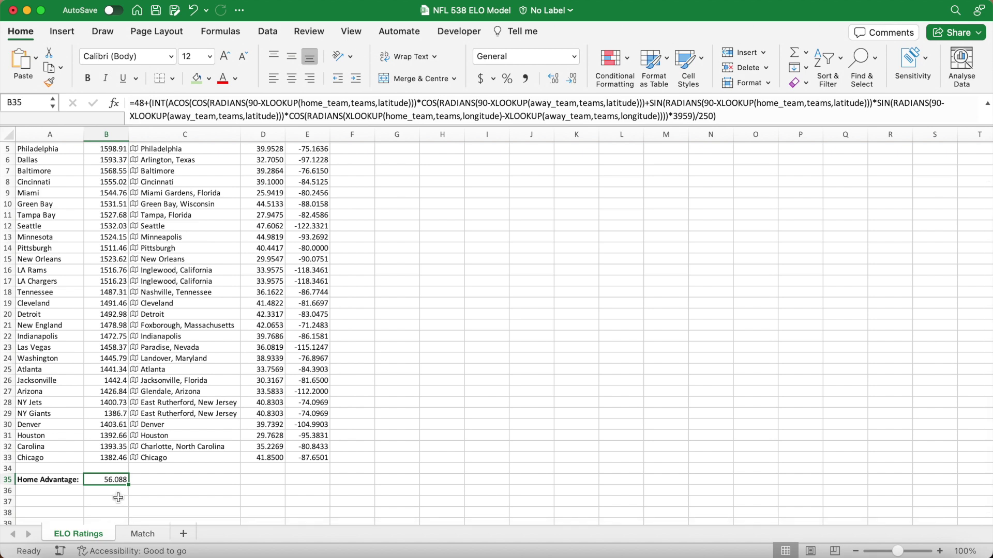
left_click(139, 534)
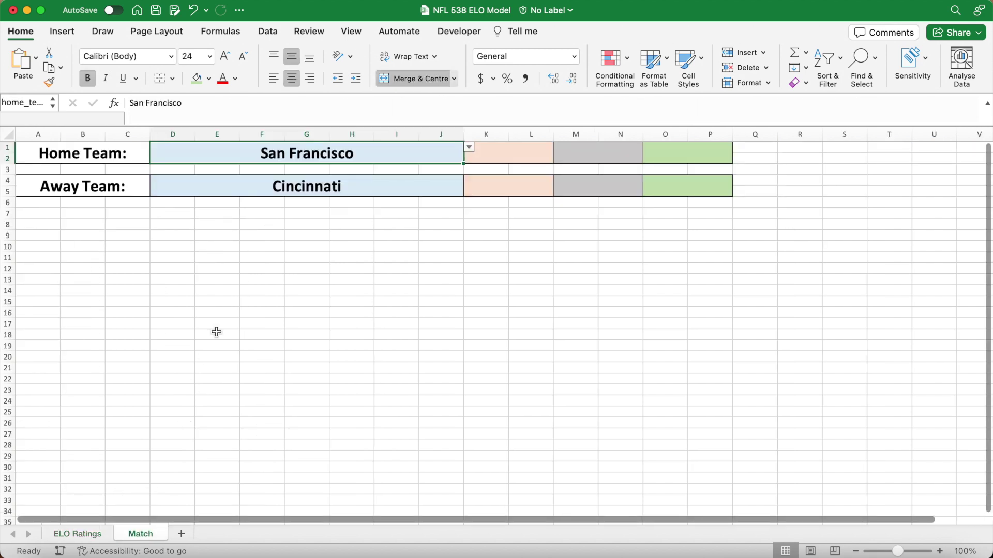
left_click(262, 227)
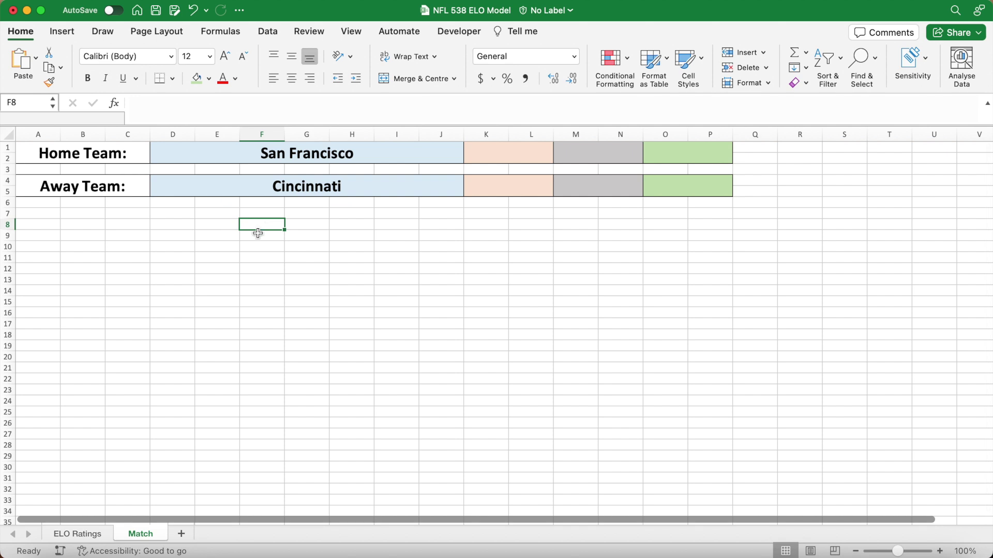
left_click(85, 532)
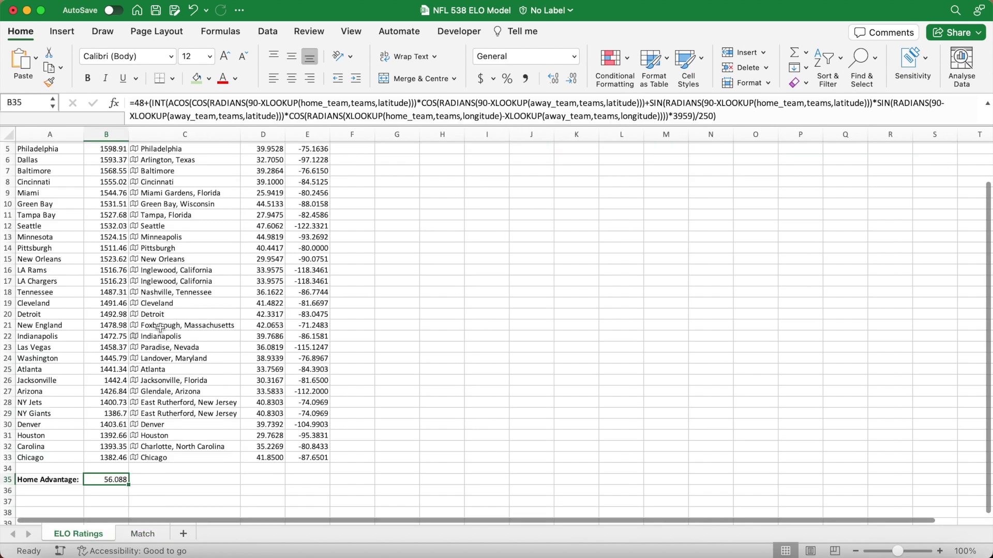
left_click(32, 101)
type("home_")
type("advantage")
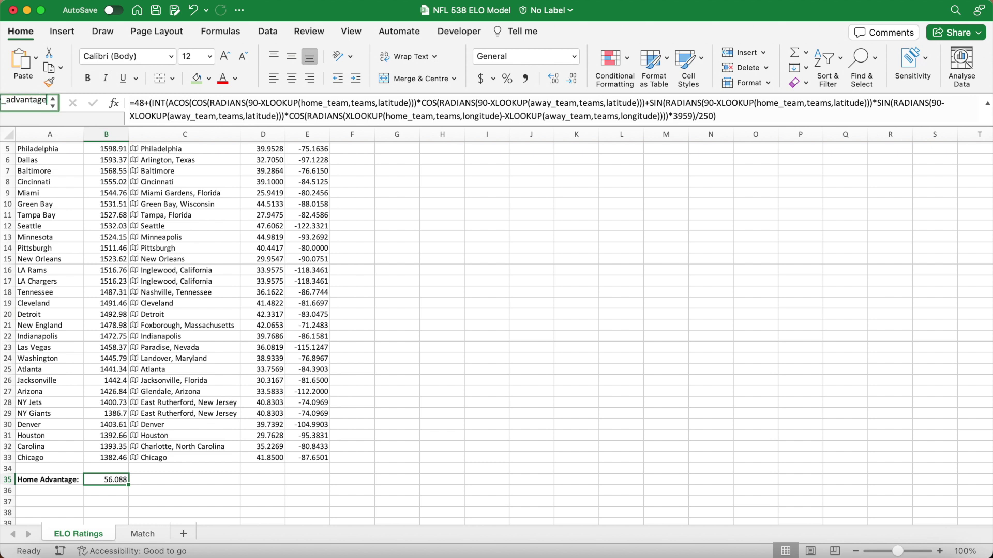
key("Return")
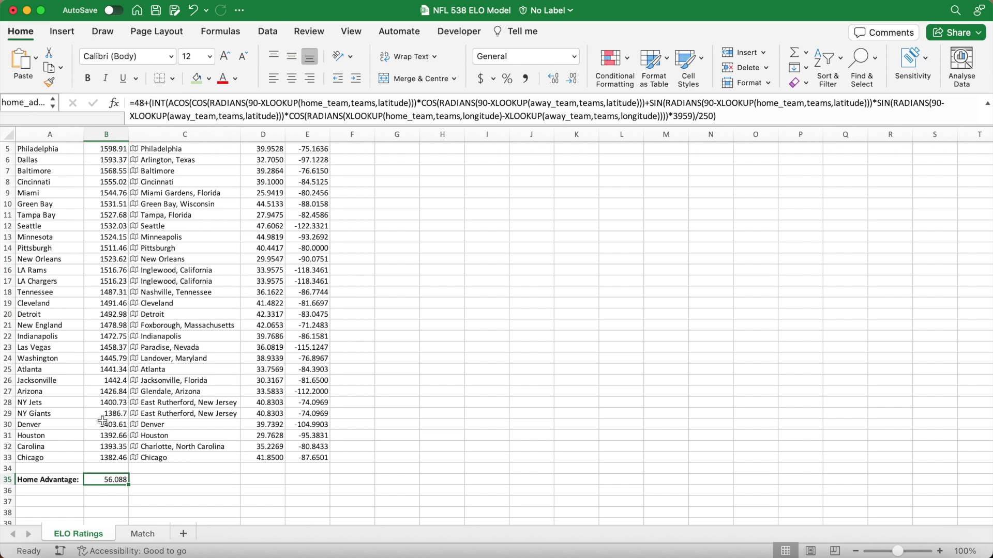
Step: On the Match sheet, merge and centre A7:B7 as a bold REST? header with light grey fill, middle alignment and a bottom border
left_click(149, 538)
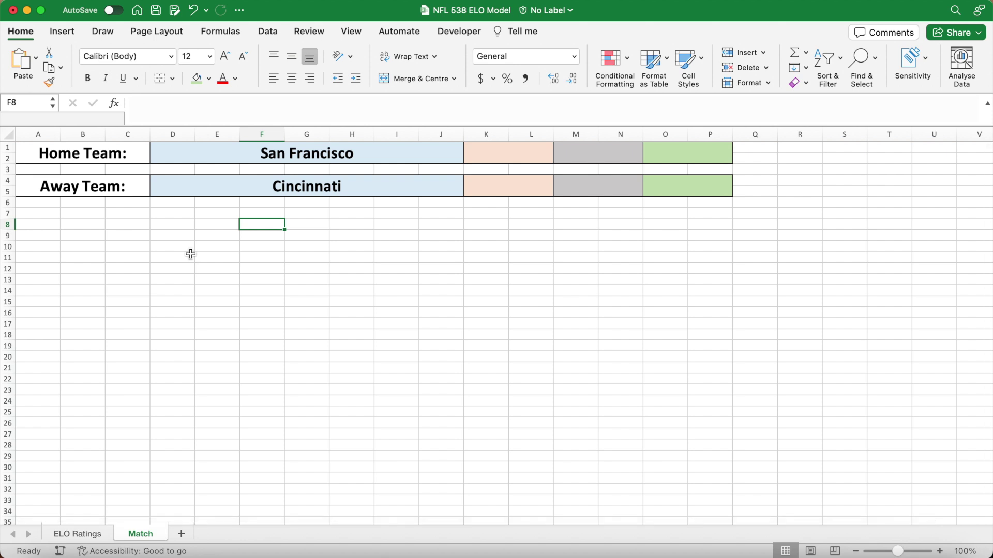
left_click_drag(38, 214, 83, 214)
left_click(404, 79)
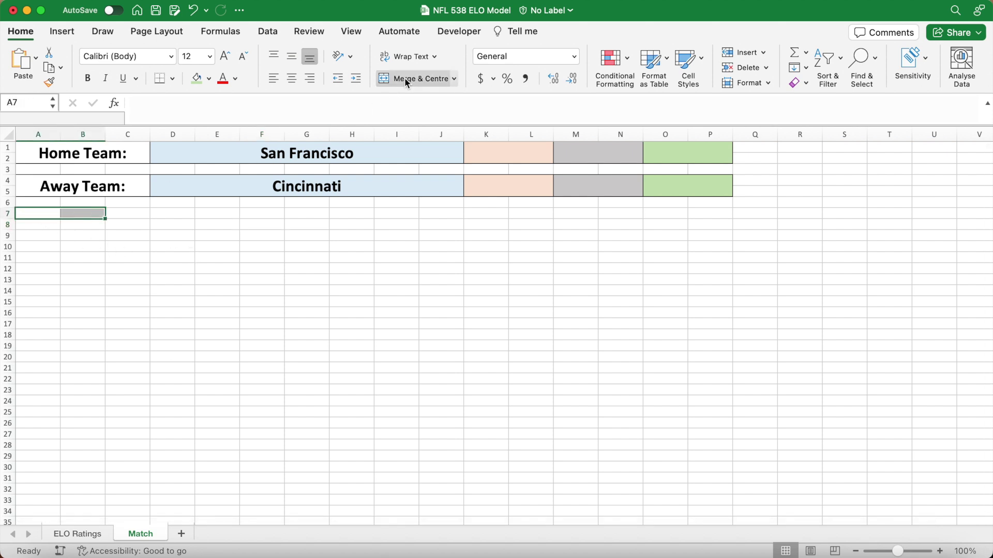
left_click(209, 78)
left_click(228, 141)
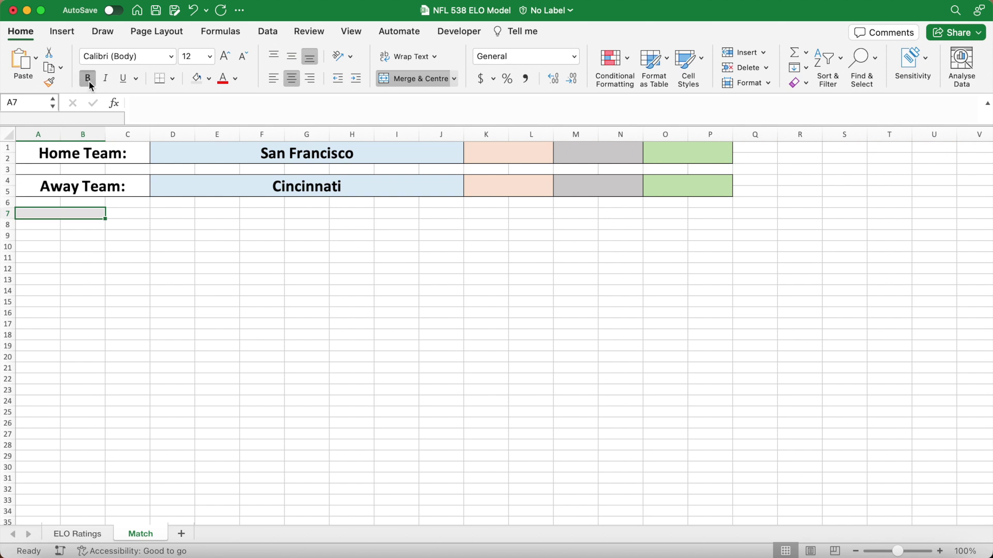
left_click(293, 58)
type("REST?")
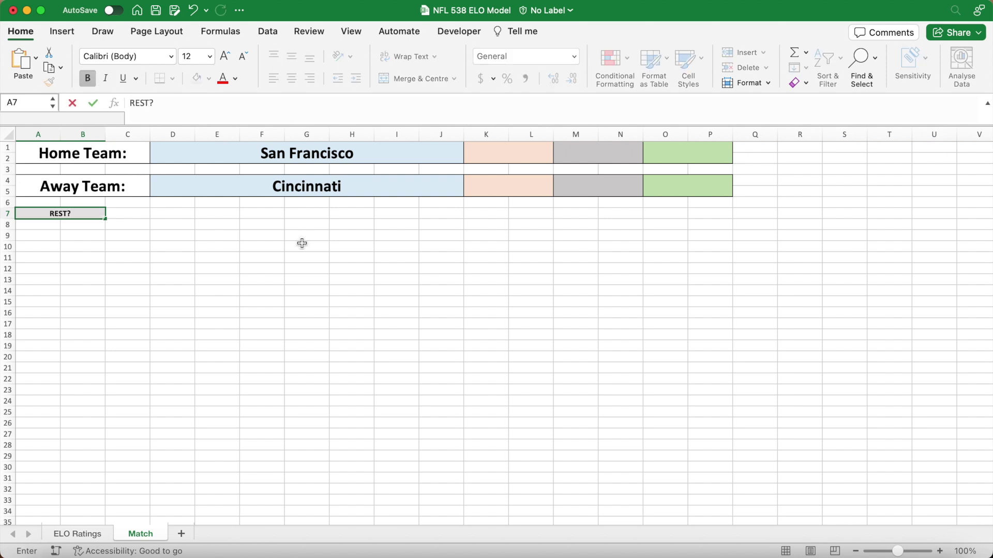
key("Return")
key("Up")
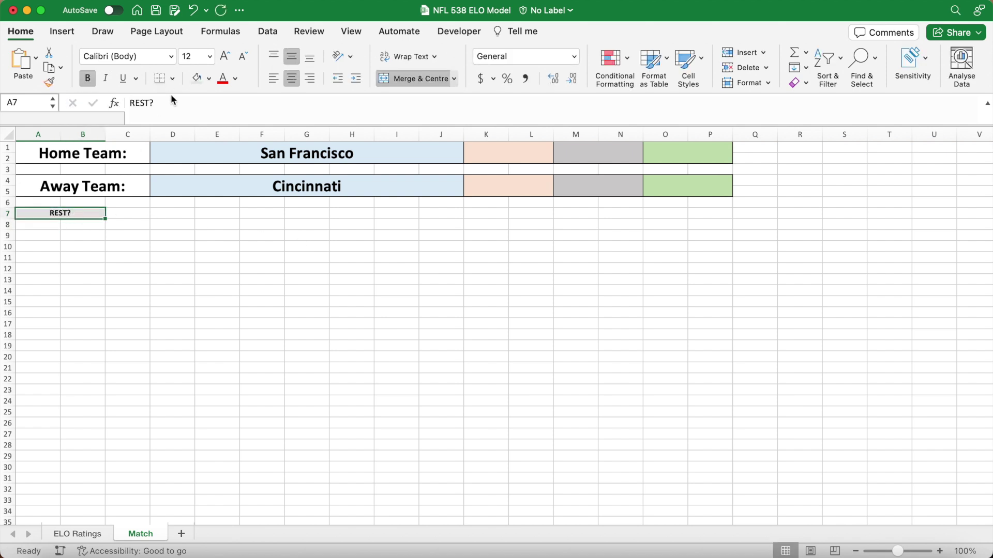
left_click(159, 79)
Step: Enter =home_team in A8 and =away_team in A9, and widen column A to fit the team names
key("Down")
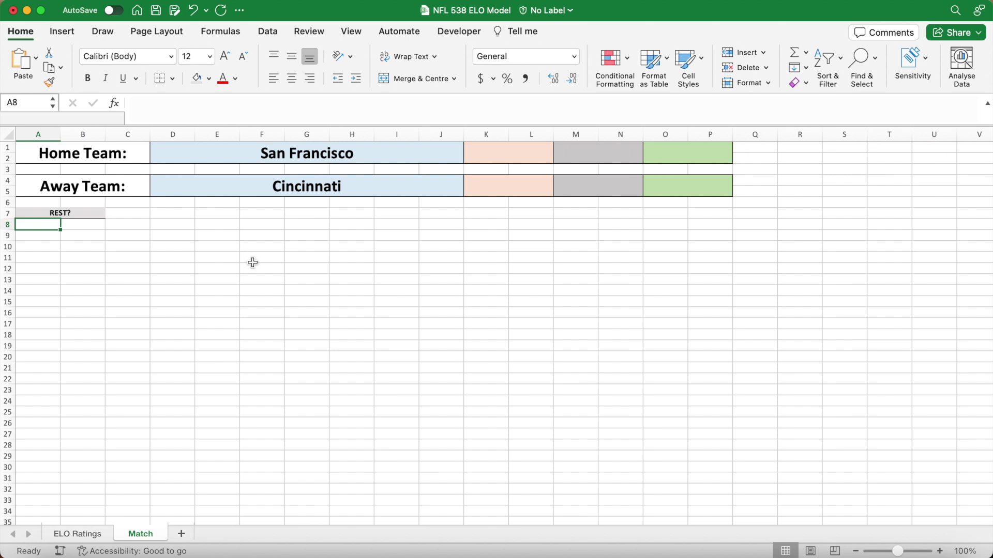
type("=home_team")
key("Return")
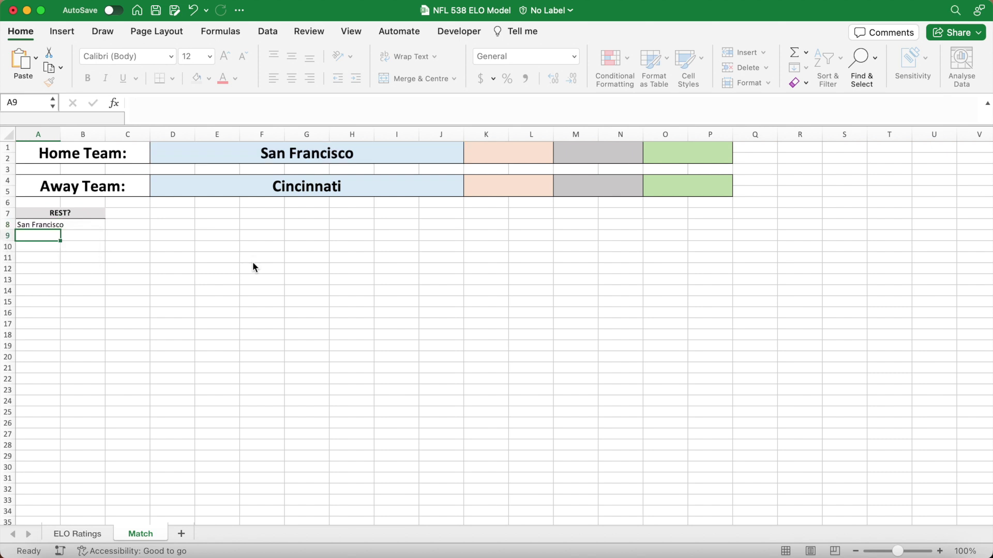
left_click_drag(60, 134, 99, 134)
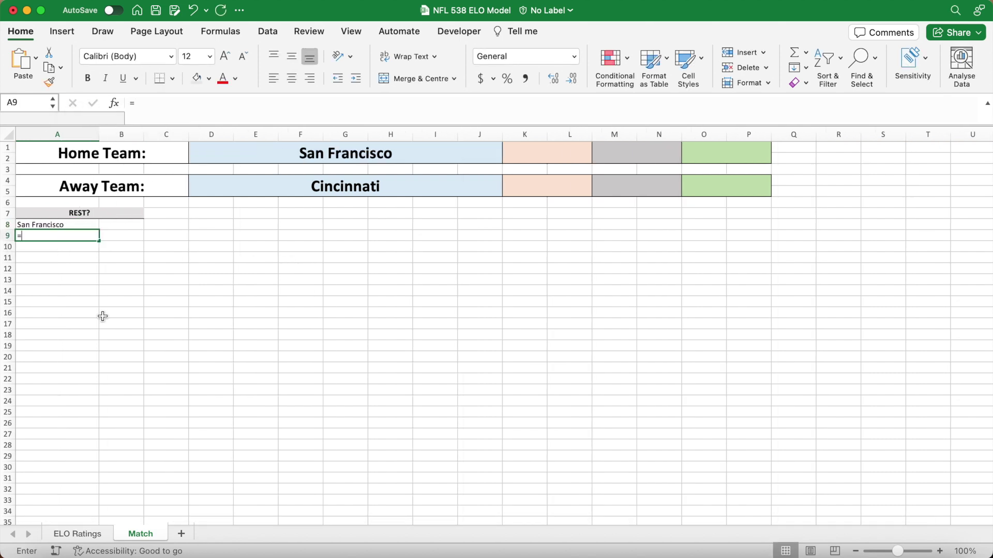
type("=away_team")
key("Return")
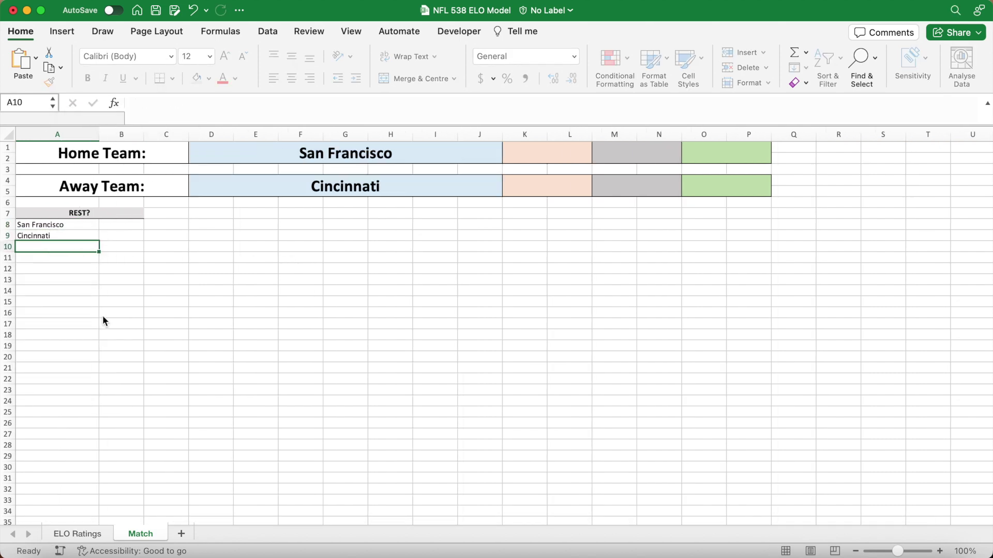
Step: Add a data validation list with the source Yes,No to cells B8:B9
left_click_drag(131, 224, 129, 237)
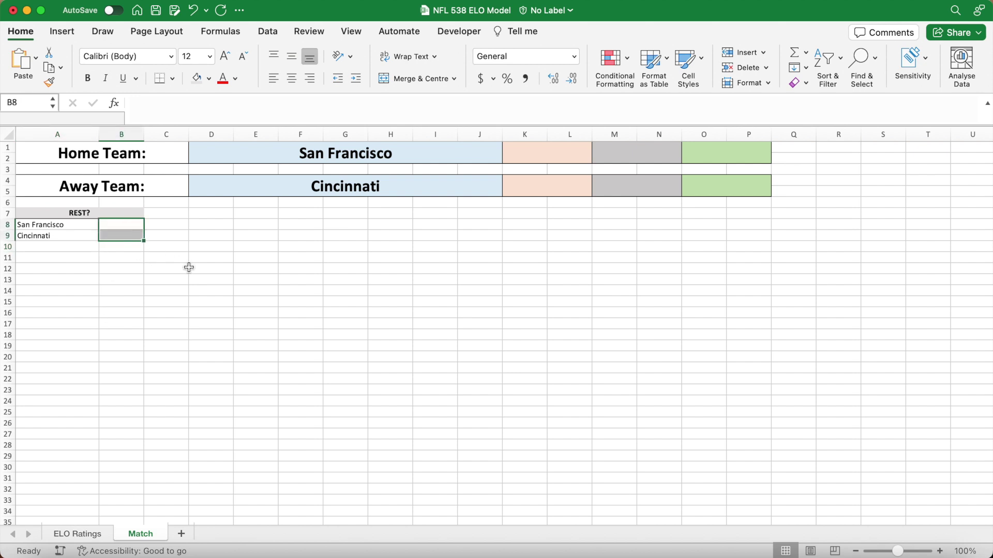
left_click(268, 32)
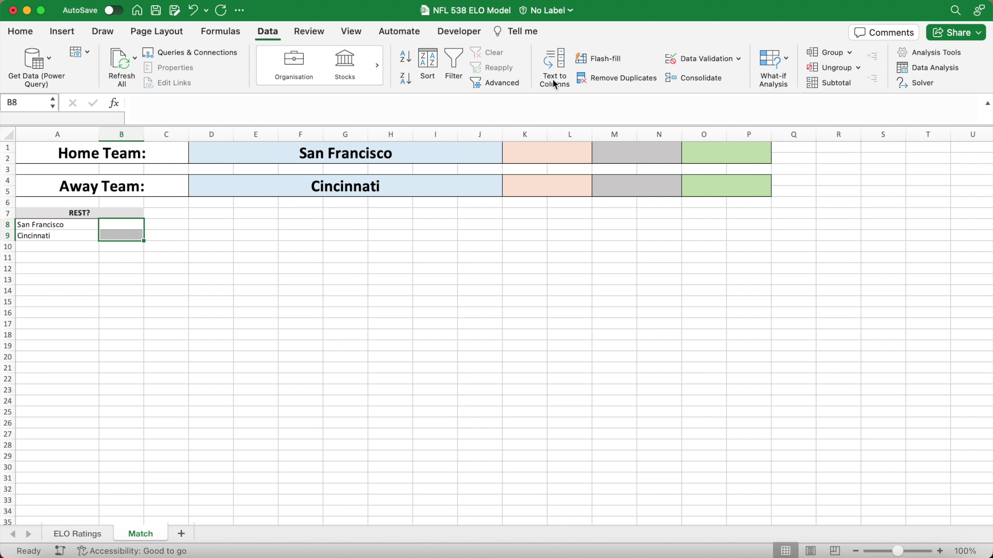
left_click(696, 59)
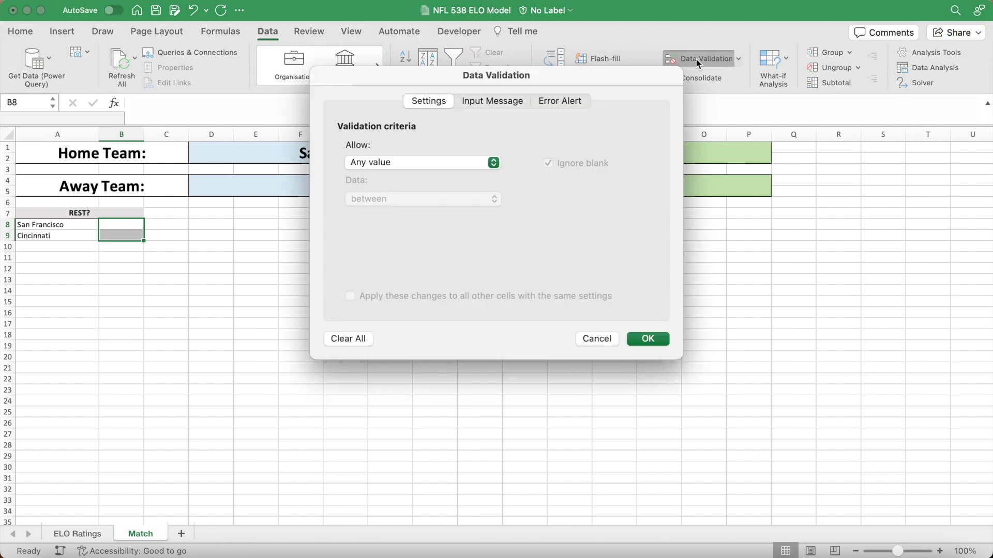
left_click(492, 163)
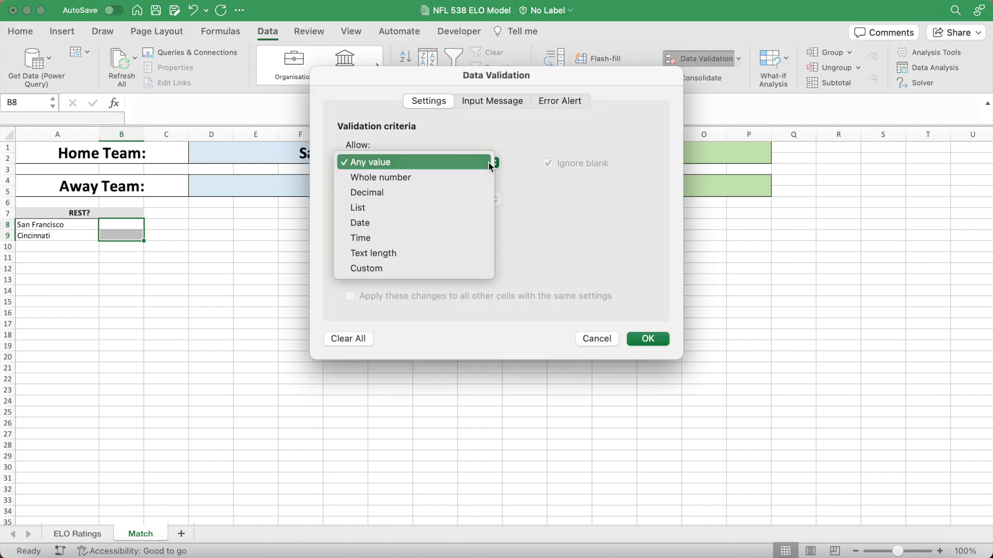
left_click(474, 206)
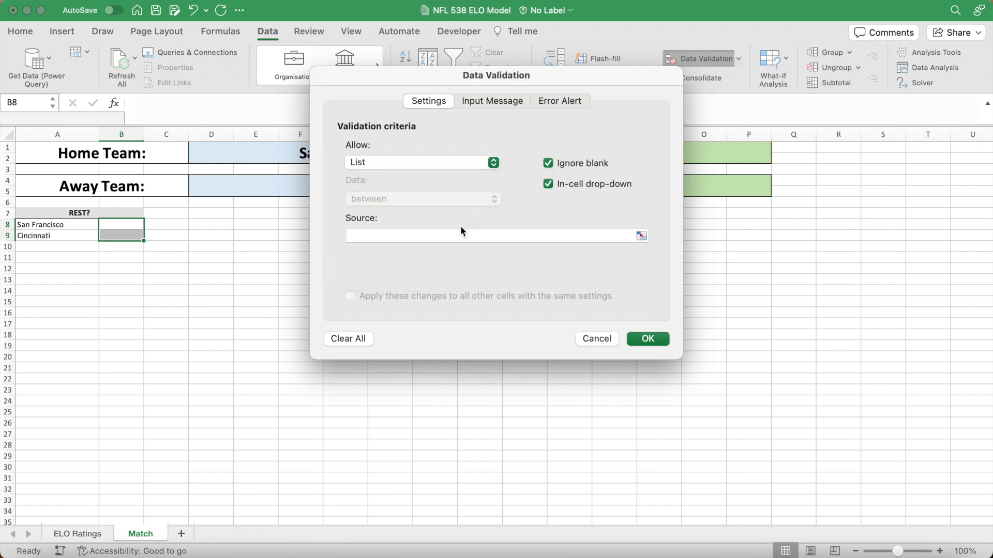
left_click(461, 235)
type("Yes,")
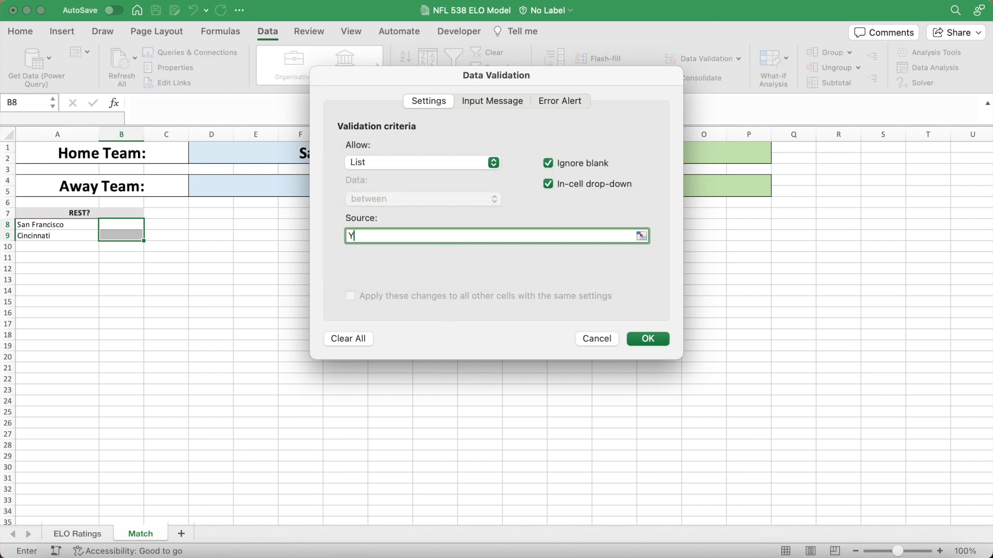
type("o")
left_click(640, 340)
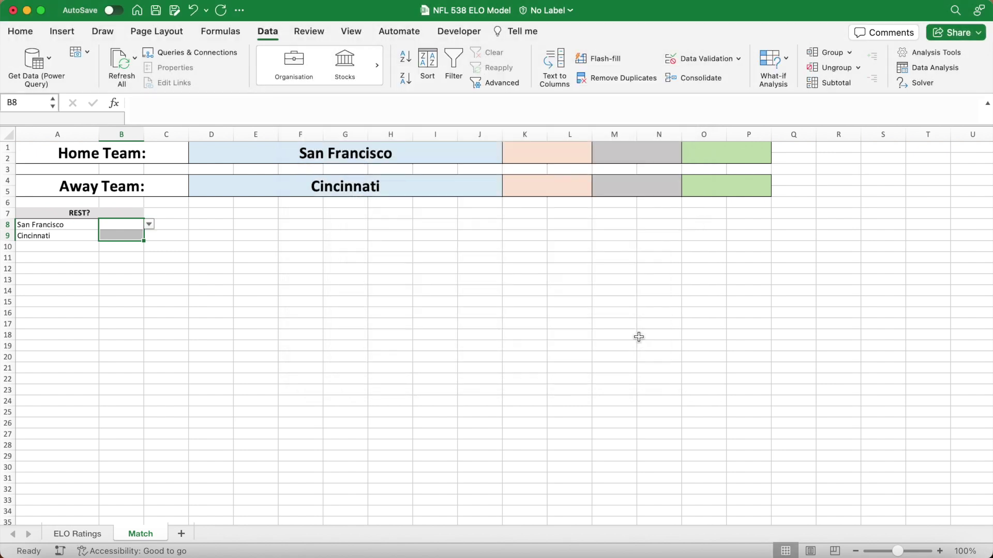
Step: Set the rest selections for both teams in B8 and B9 to No
left_click(141, 227)
left_click(149, 224)
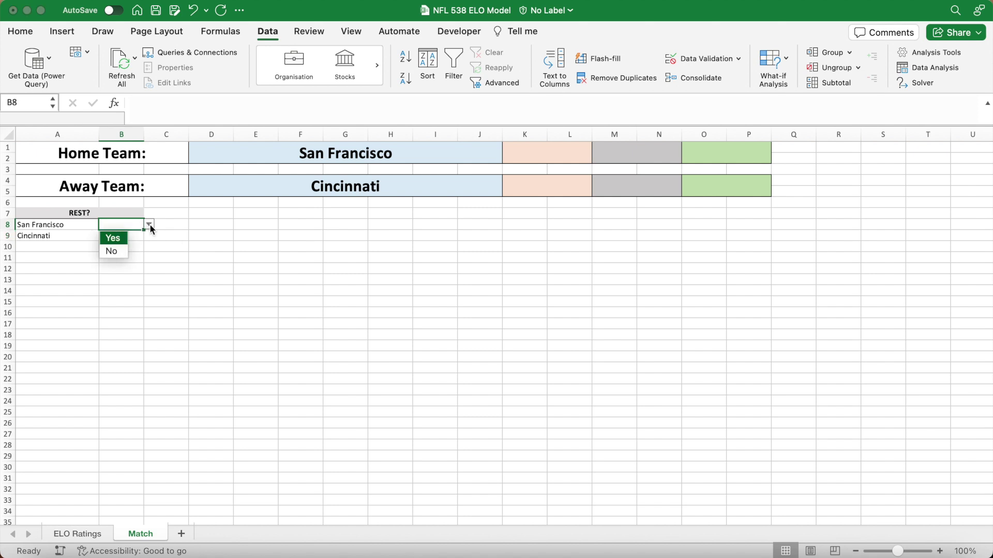
left_click(122, 250)
left_click(125, 238)
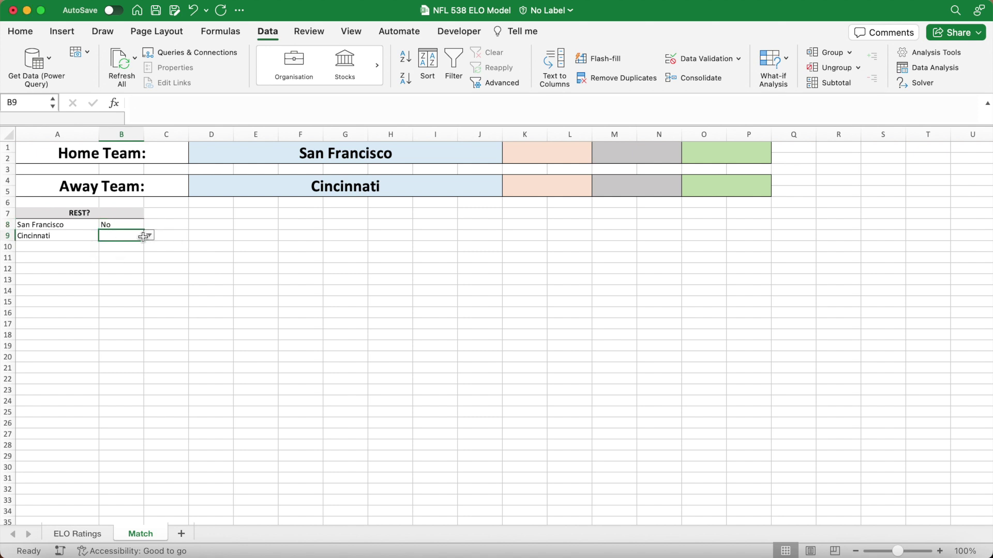
left_click(149, 235)
left_click(119, 262)
Step: Name the home team's rest cell B8 home_rest
left_click(127, 222)
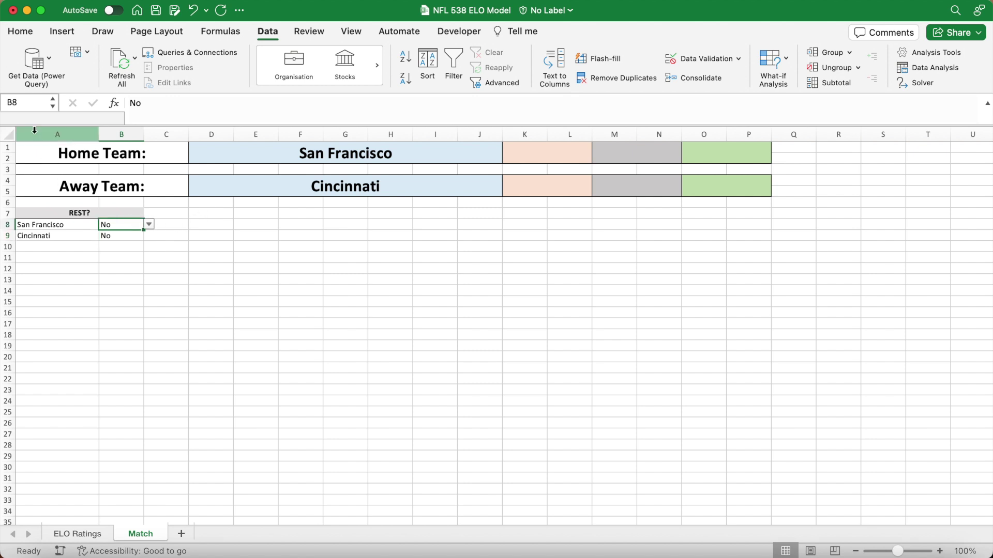
left_click(29, 102)
type("home_advantage")
type("a")
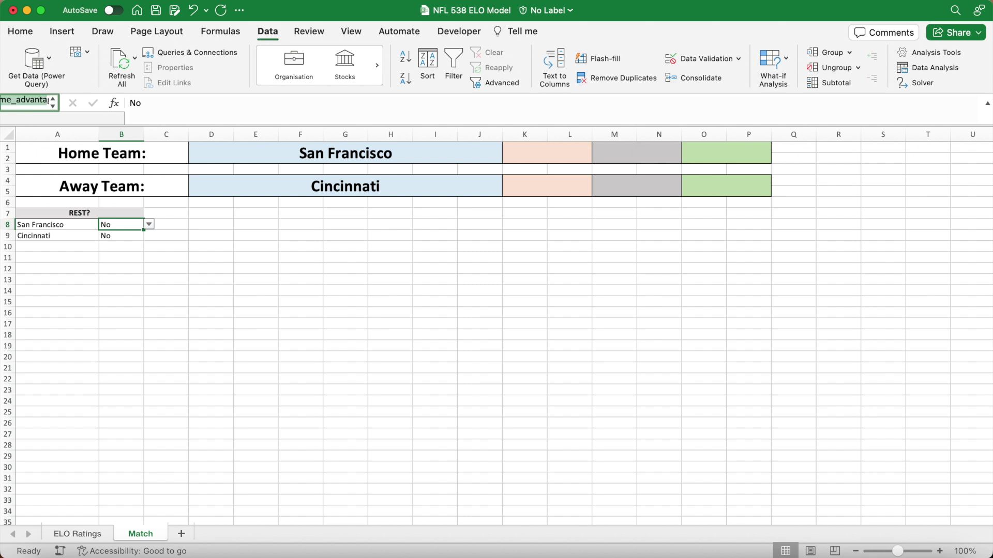
type("gehome_rest")
key("Return")
Step: Name the away team's rest cell B9 away_rest
left_click(121, 236)
left_click(26, 103)
type("away_")
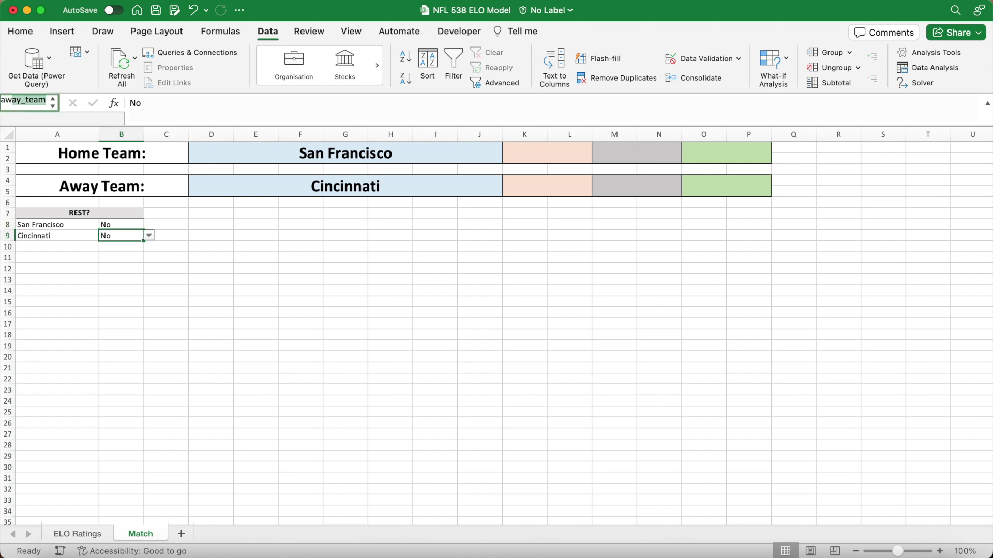
type("rest")
key("Return")
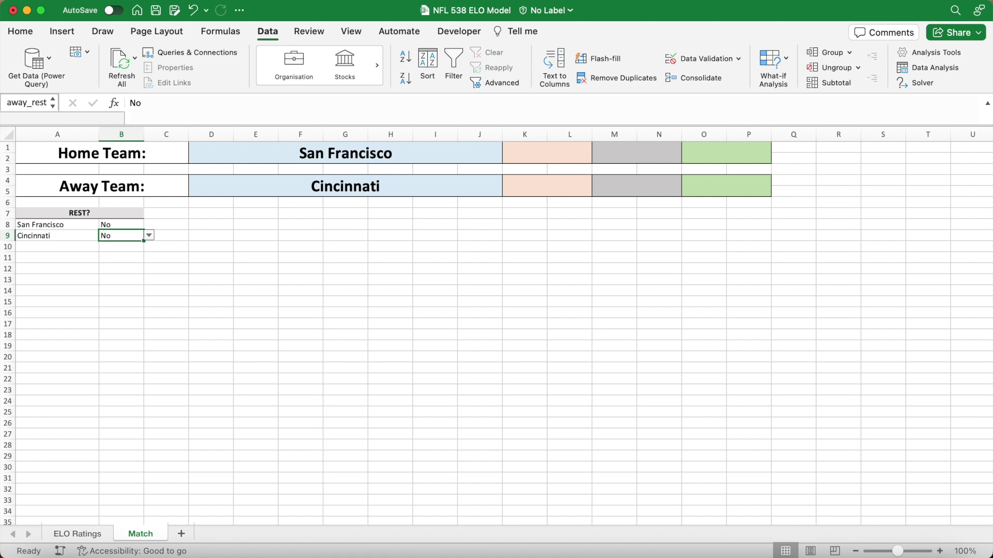
Step: Copy the REST? header to D7 and change the copy's text to PLAYOFF?
left_click(93, 214)
key("super+c")
left_click(211, 214)
key("super+v")
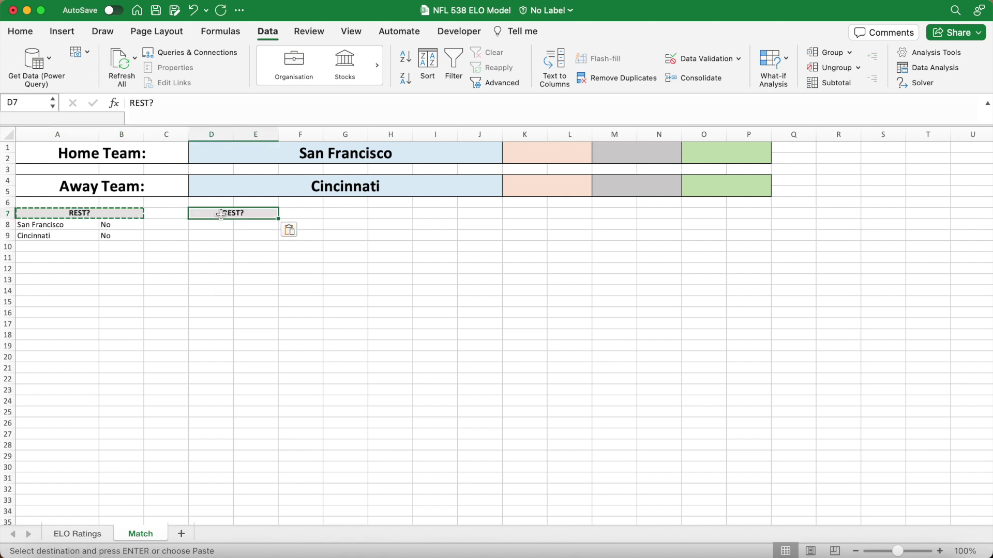
type("PLAYOFF?")
key("Return")
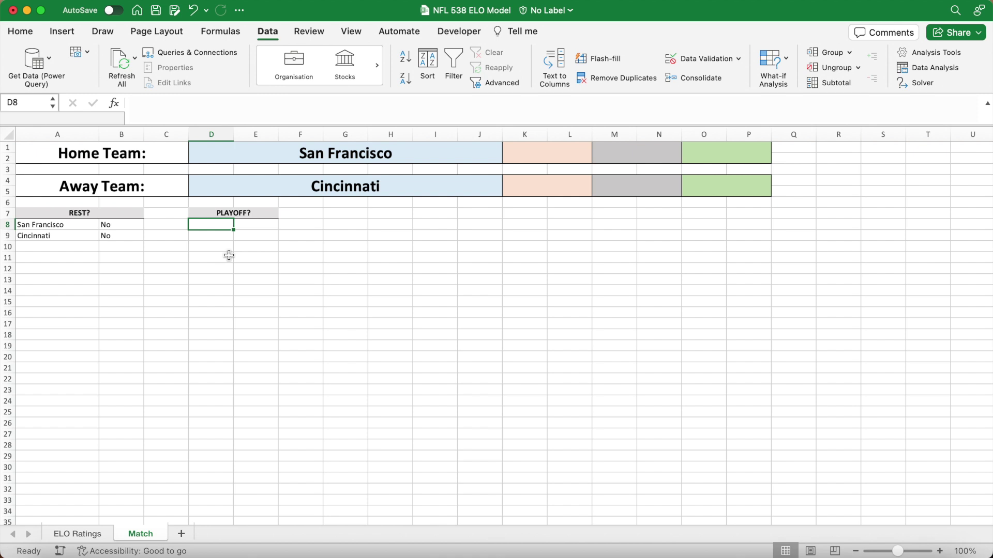
Step: Label D8 Game: and copy the Yes/No dropdown cell B8 into E8
type("Game:")
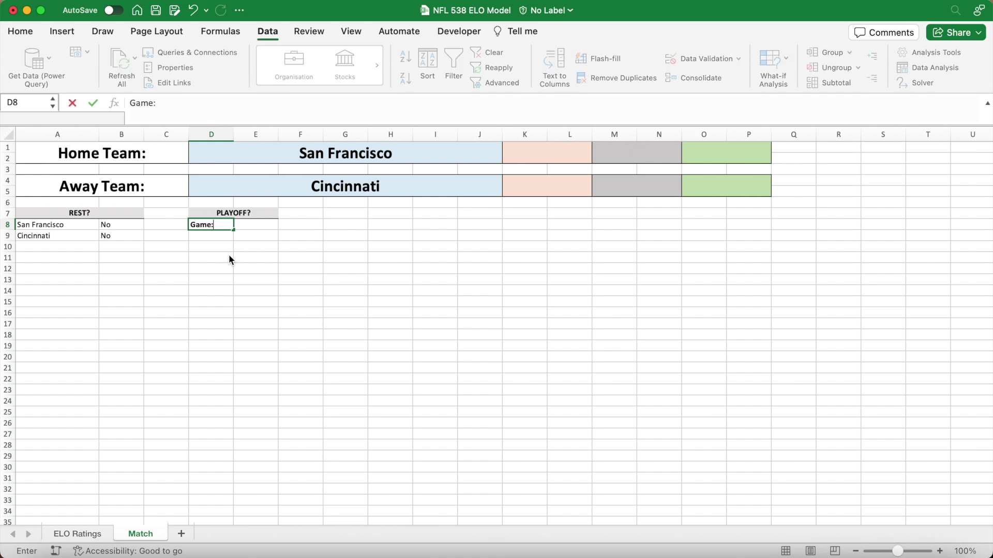
left_click(111, 226)
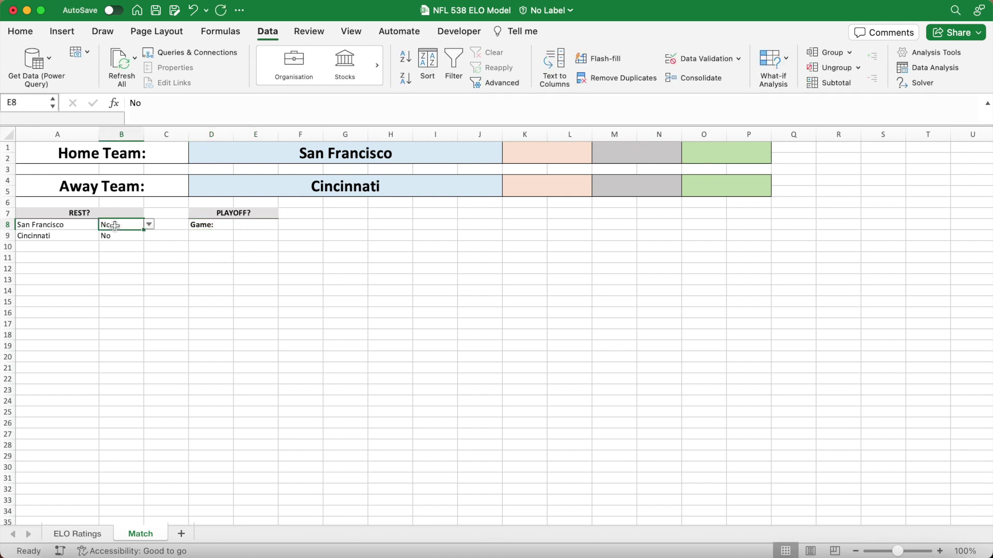
key("cmd+c")
left_click(256, 226)
key("cmd+v")
left_click(247, 259)
key("Escape")
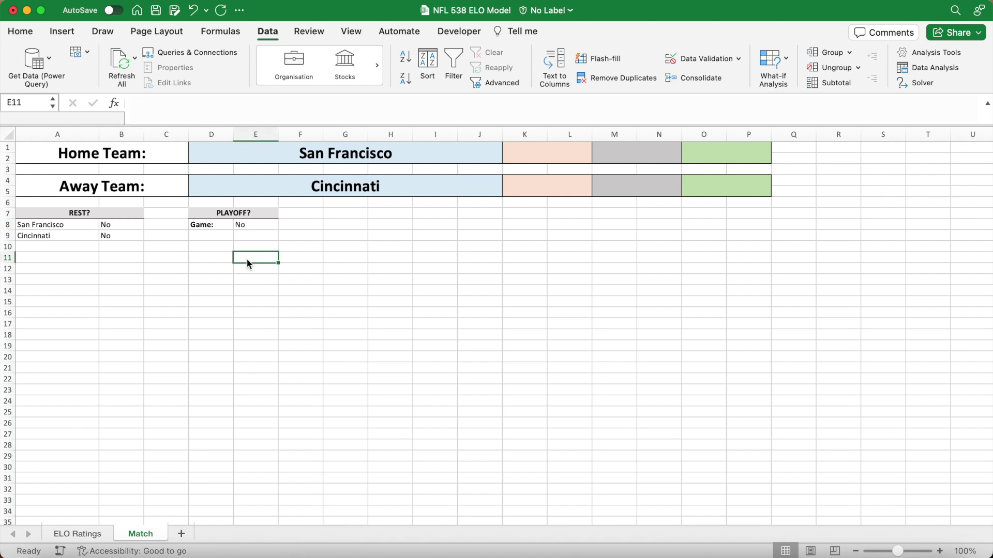
Step: Test the playoff game dropdown in E8 by switching it to Yes and back to No
left_click(265, 226)
left_click(283, 224)
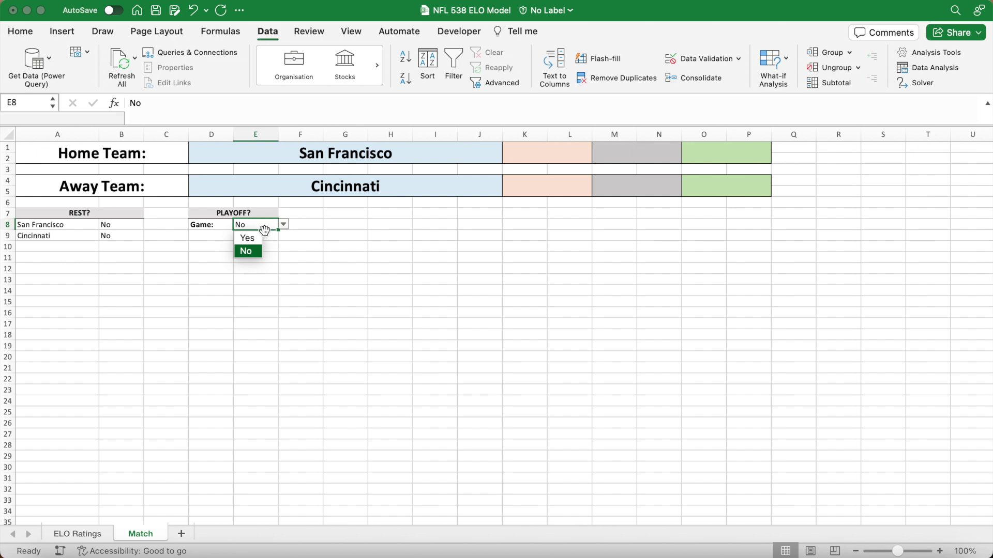
left_click(248, 239)
left_click(283, 225)
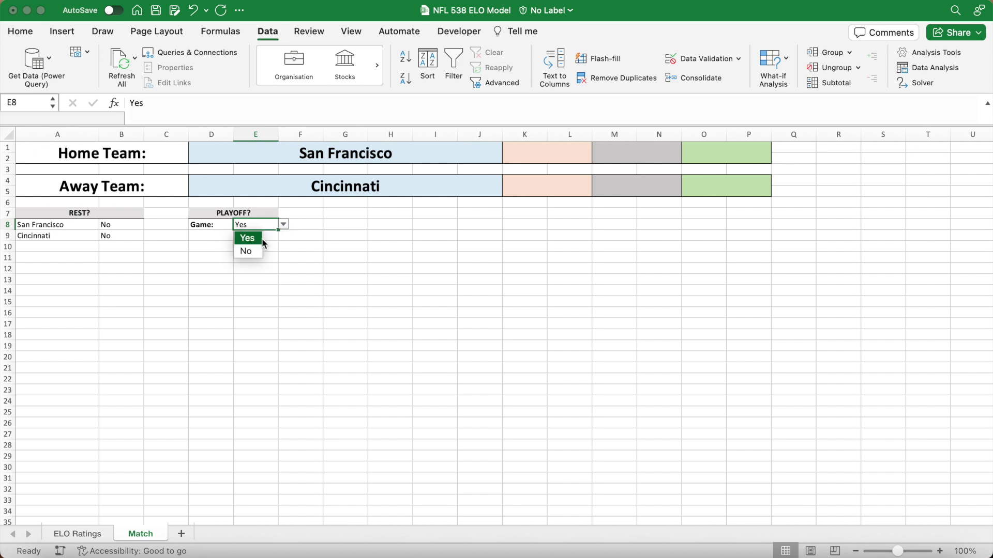
left_click(248, 251)
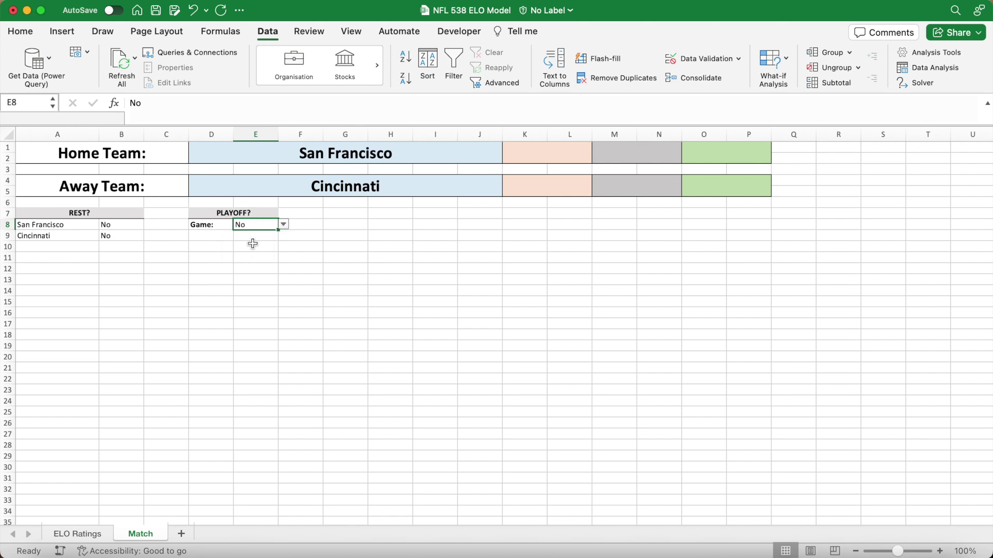
Step: Name the playoff game's Yes/No cell E8 playoff
left_click(43, 104)
type("playoff")
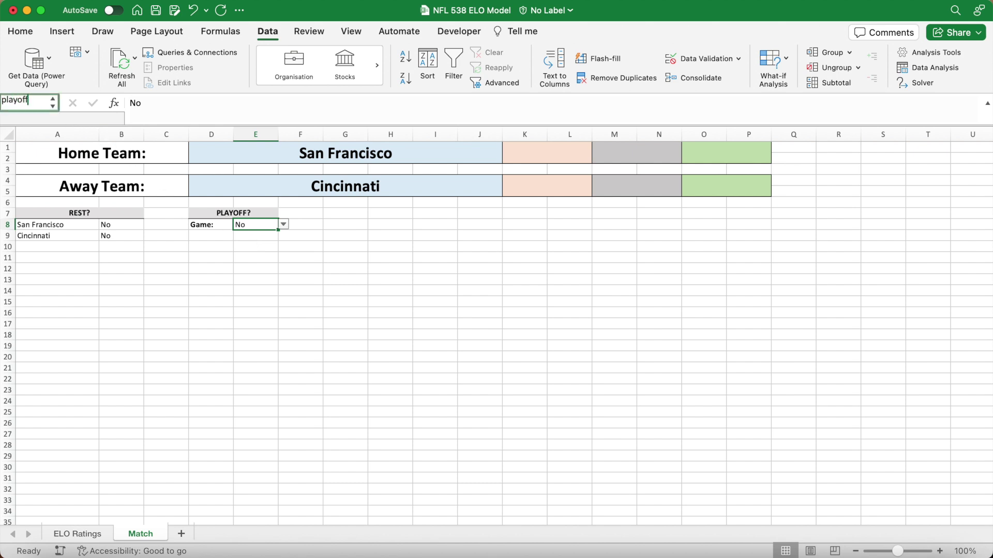
key("Return")
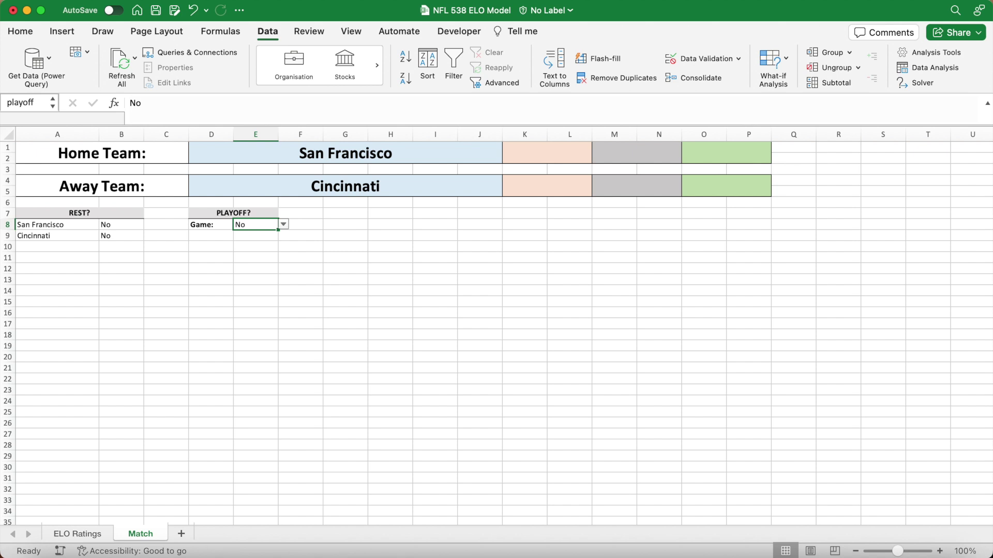
Step: Begin the home team's win probability formula in K1 with =1/(1+10^(((XLOOKUP(D4,teams,elo to look up the away team's rating
left_click(20, 34)
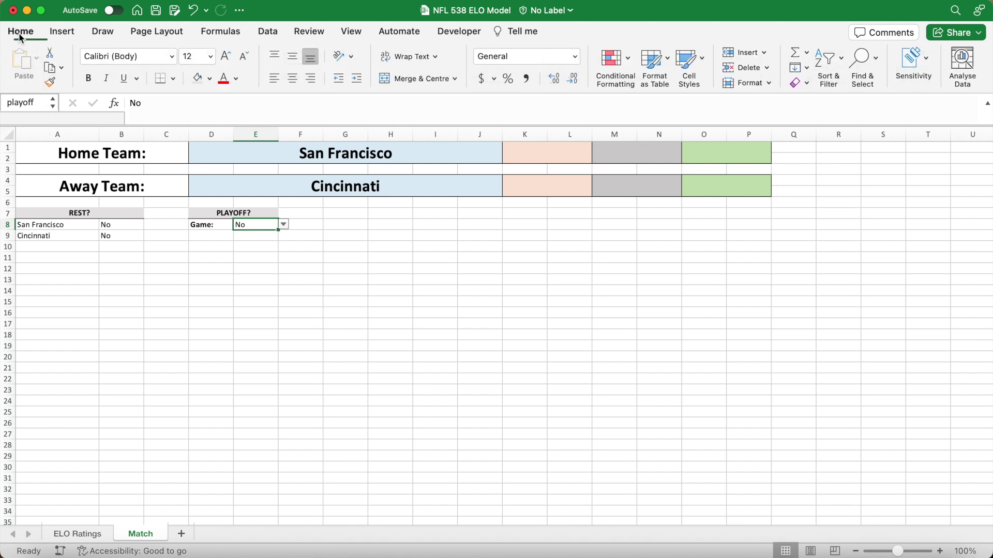
left_click(542, 154)
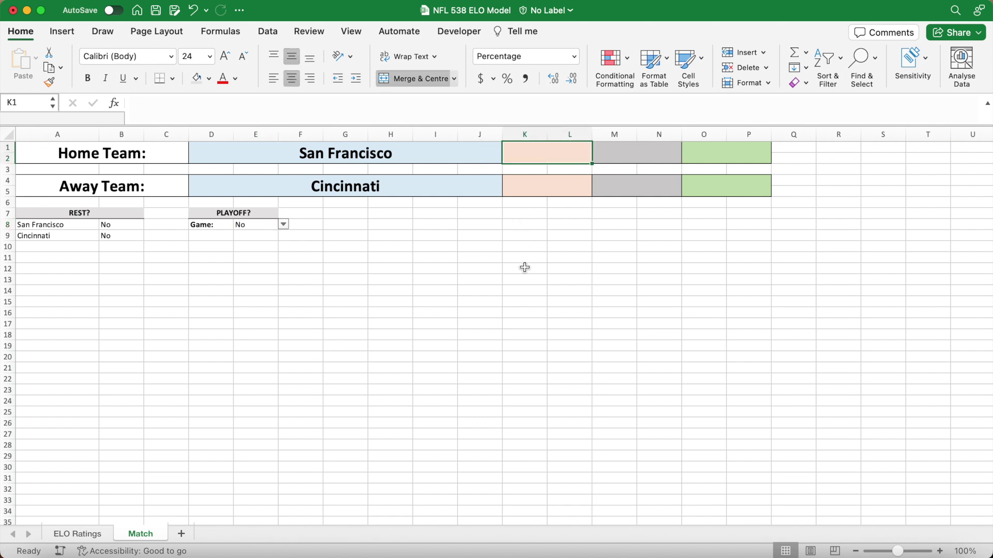
left_click(455, 115)
type("=")
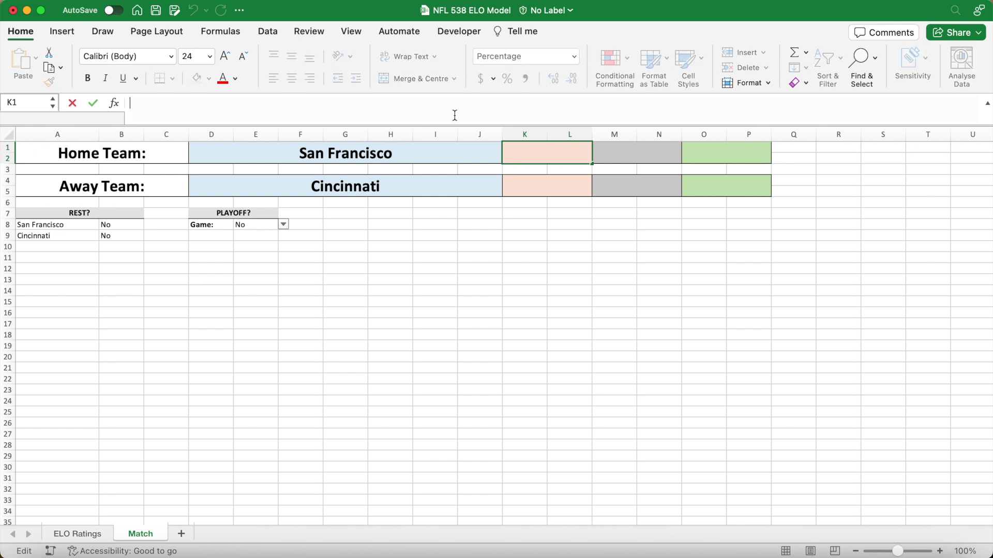
type("1")
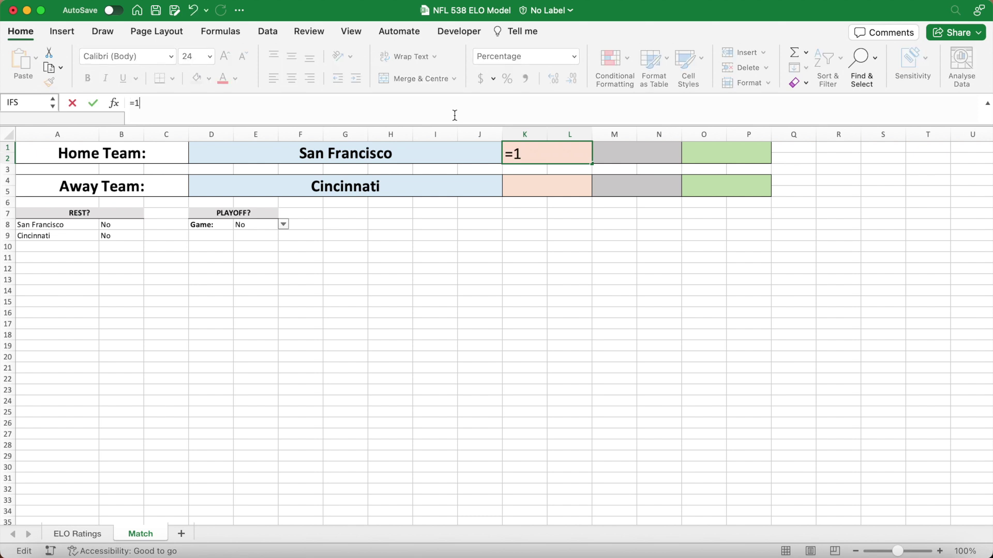
type("/(1+10^")
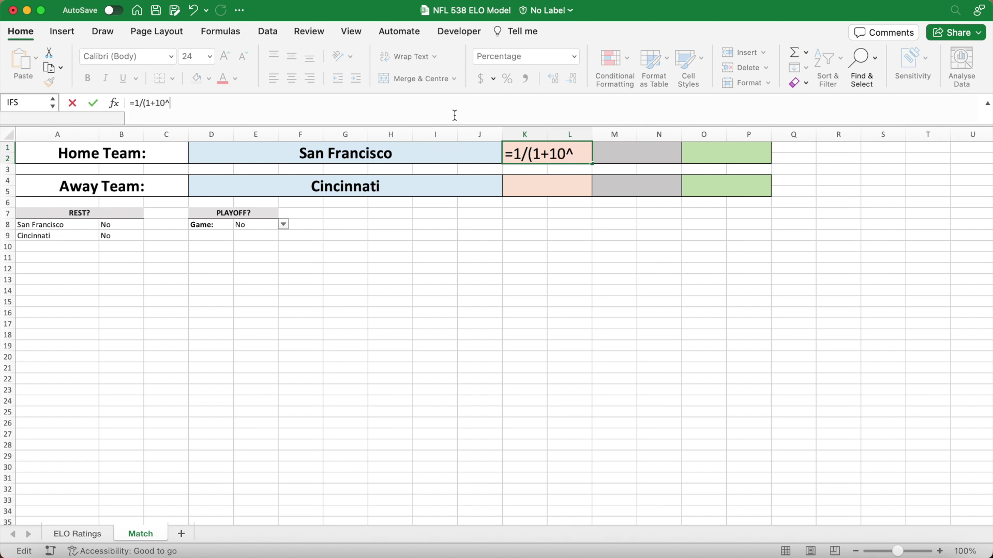
type("(((XLOOKUP")
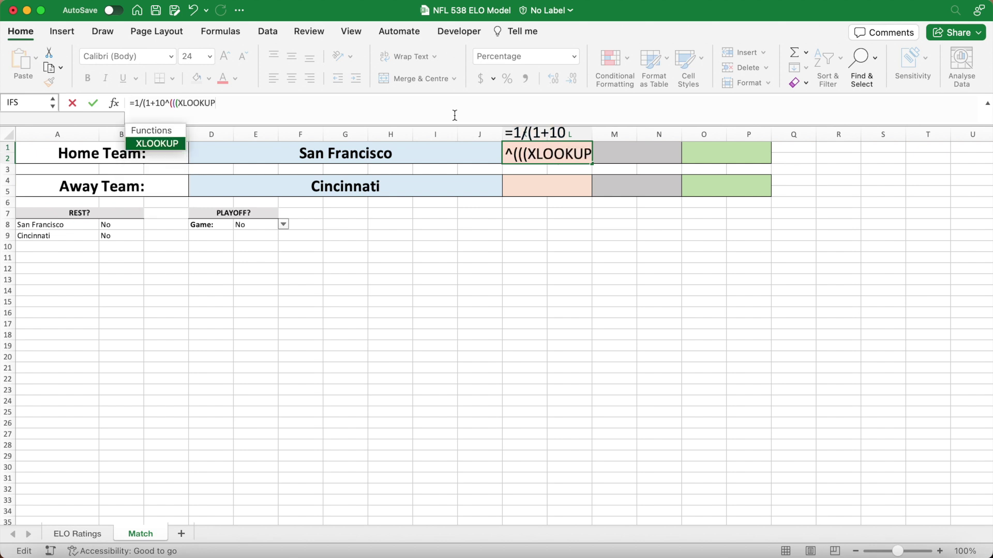
type("(")
type("D4,")
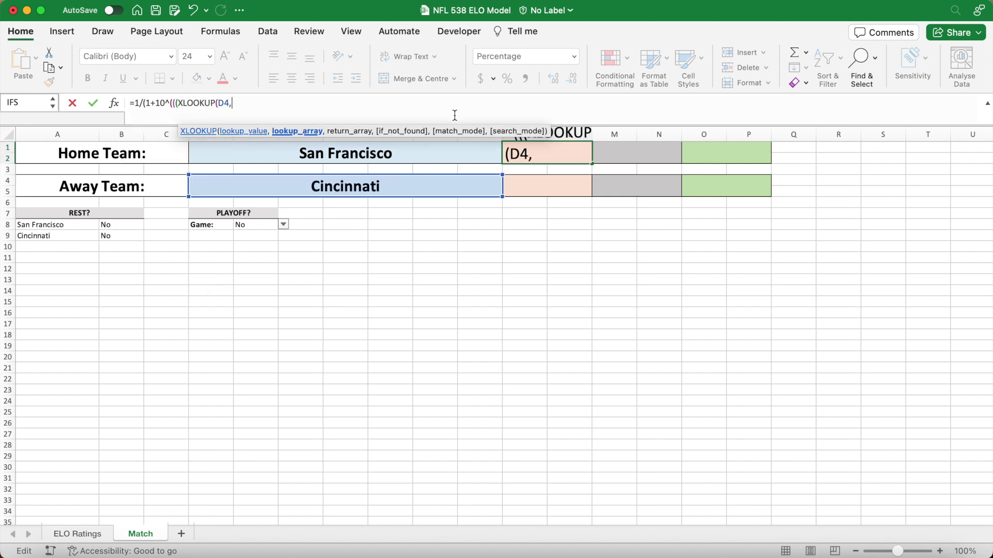
type("teams,elo")
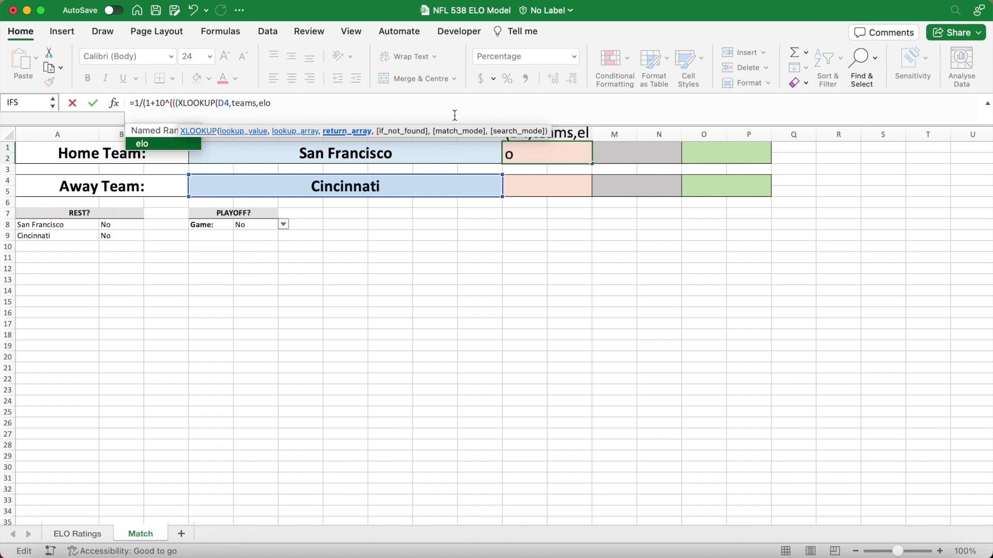
Step: Close the away rating lookup in the K1 formula and add the away rest bonus +IF(away_rest="Yes",25,0))
type(")+I")
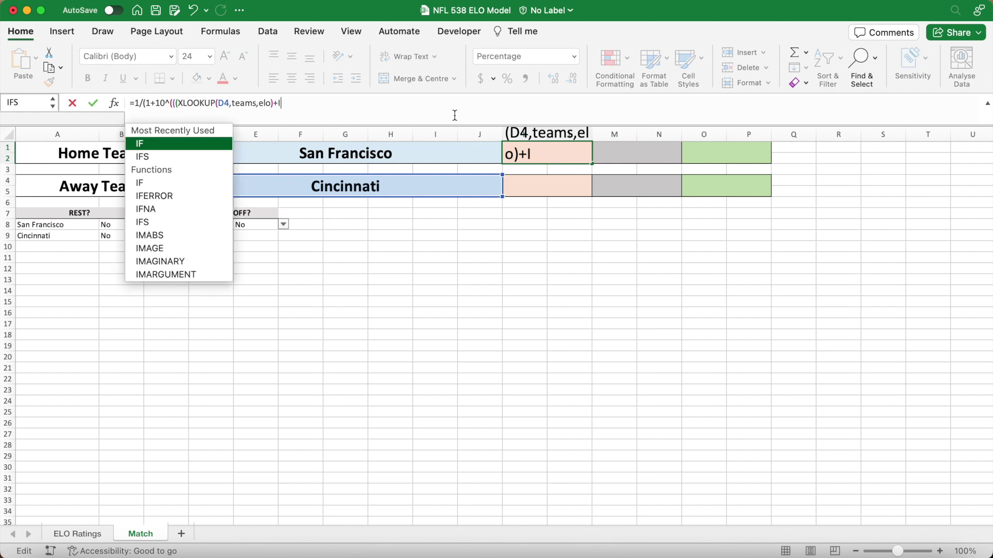
type("F(away")
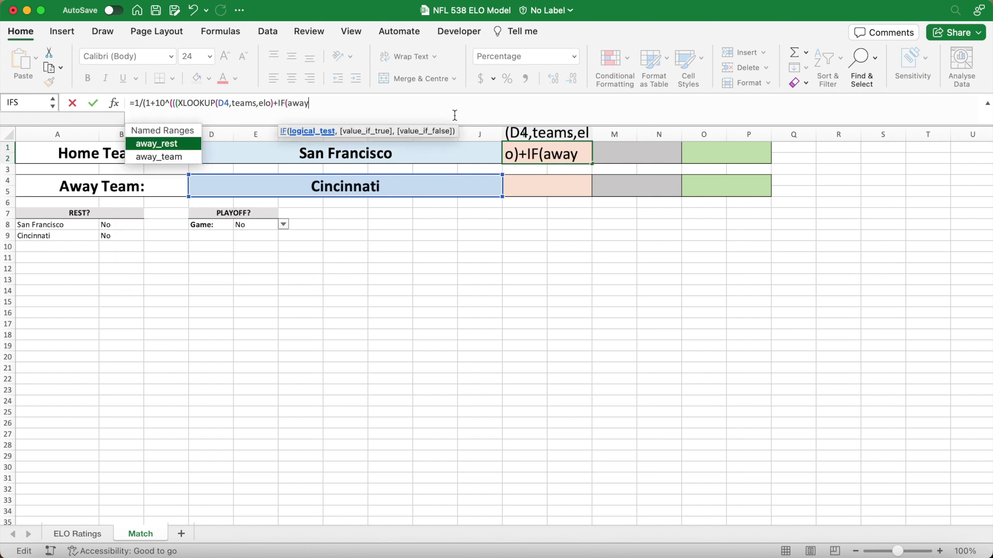
type("_rest")
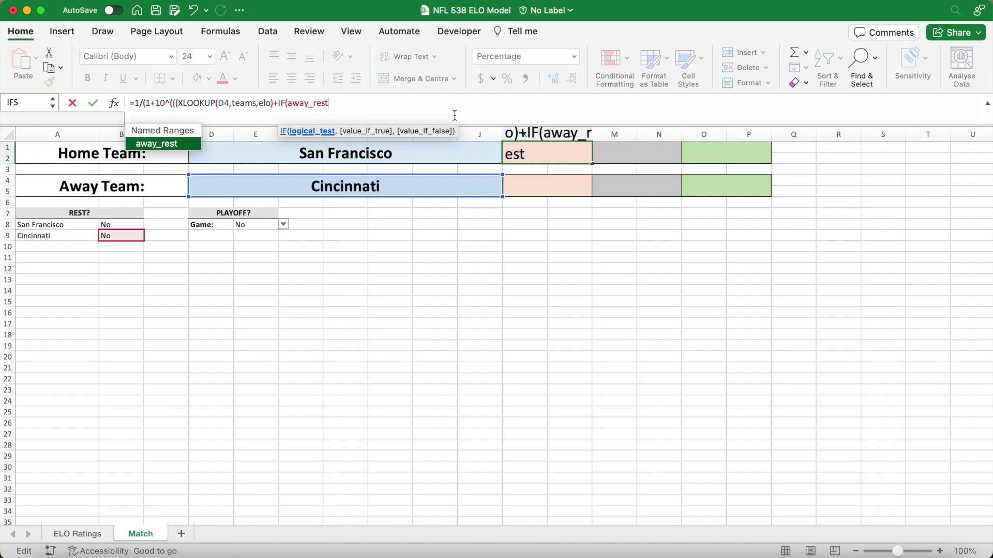
type("=\"Yes\",")
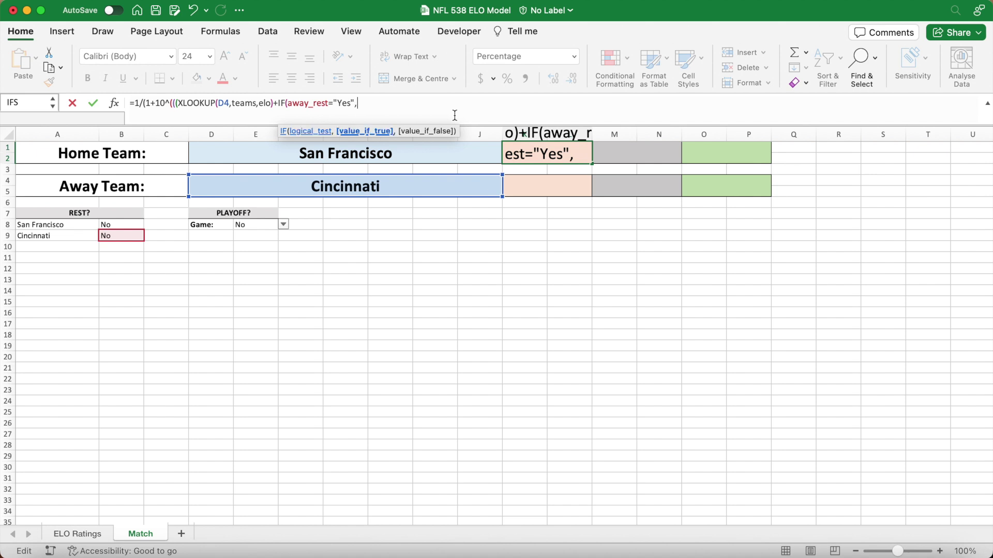
type("25,0")
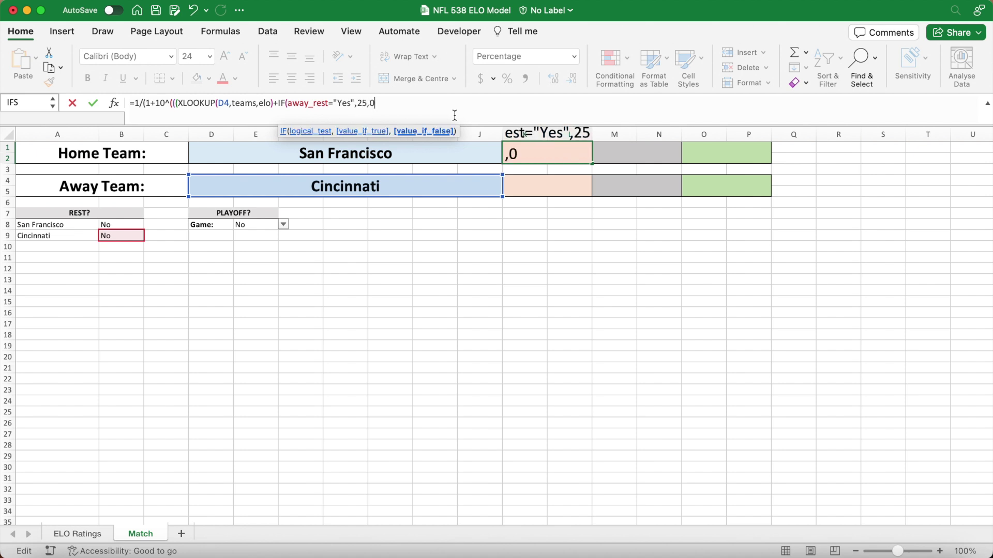
type("))")
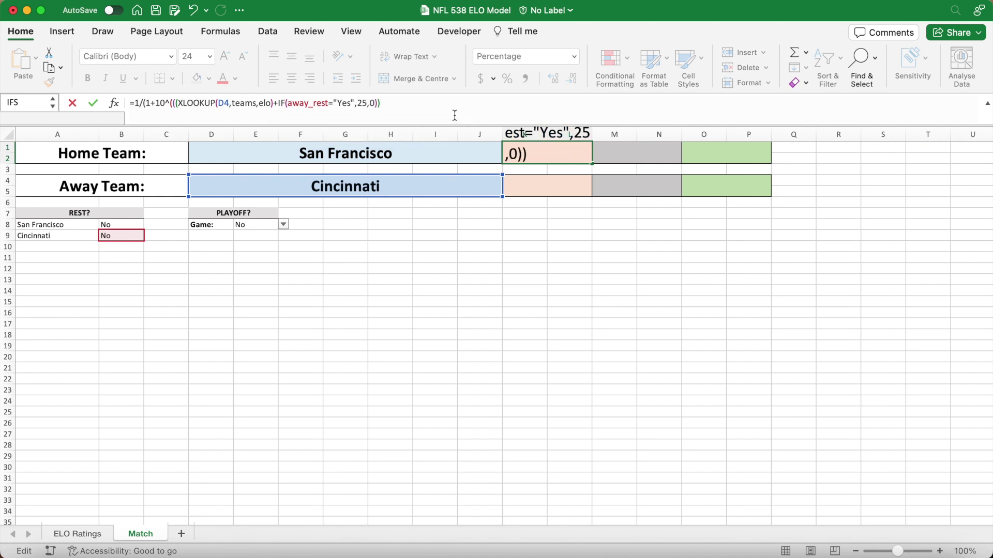
Step: Subtract the home team's rating in the K1 formula with -(XLOOKUP(D1,teams,elo)
type("-(XL")
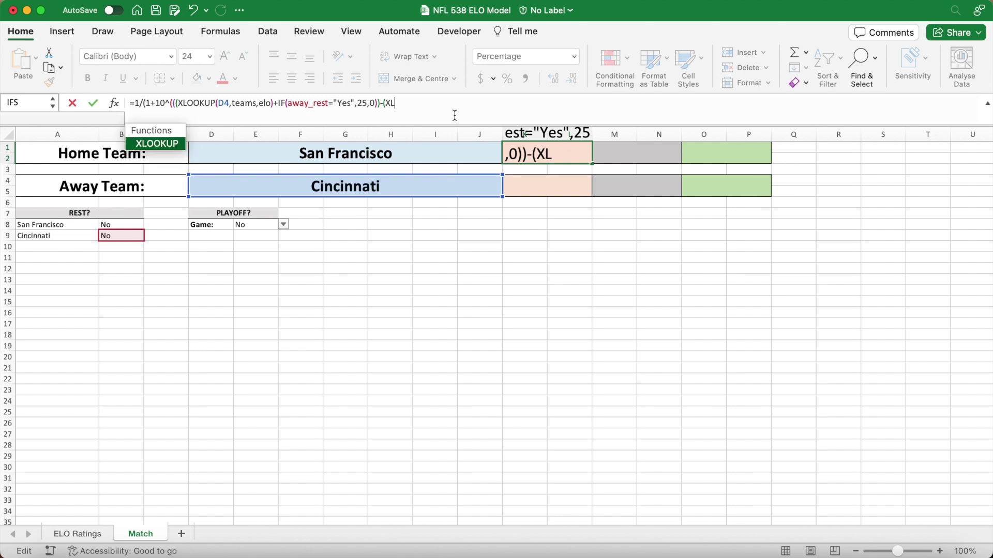
type("OOKUP(")
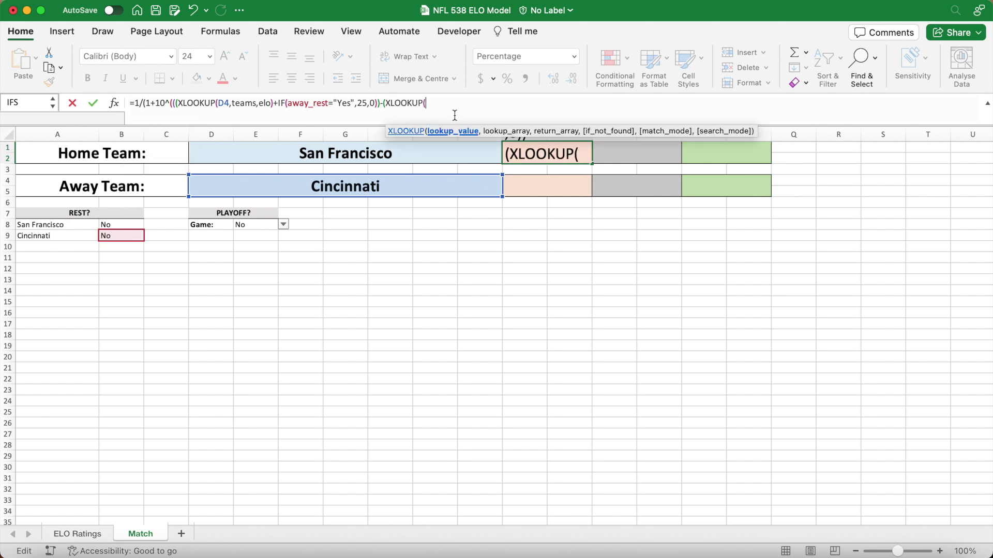
type("D1,teams")
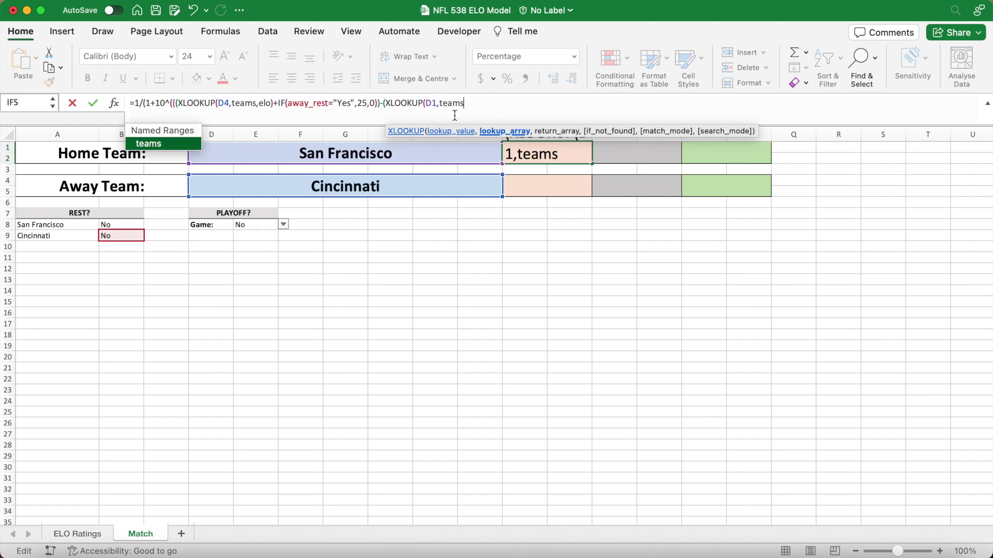
type(",elo)")
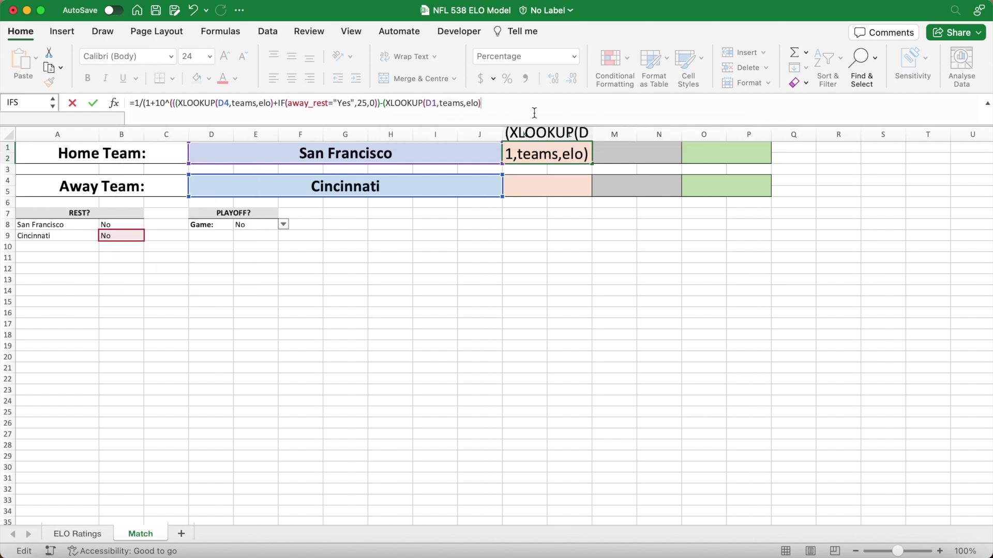
Step: Add the home team's rest bonus to the K1 formula with +IF(home_rest="Yes",25,0)
type("+IF(")
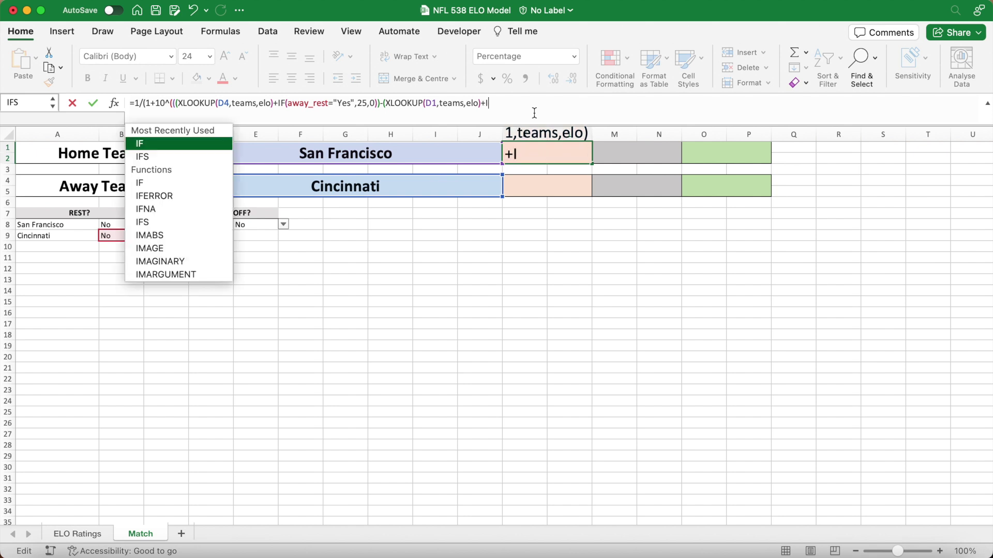
type("ho")
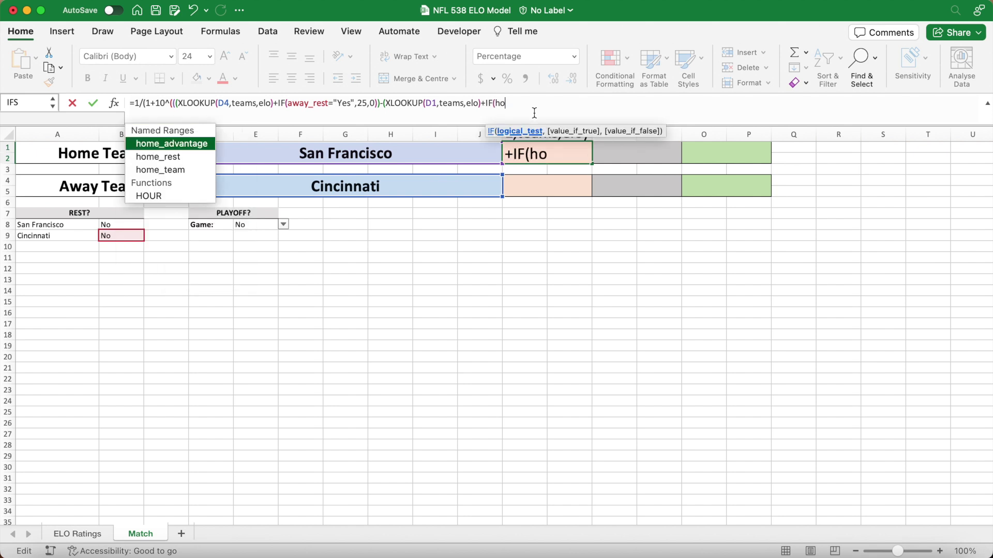
type("me_rest")
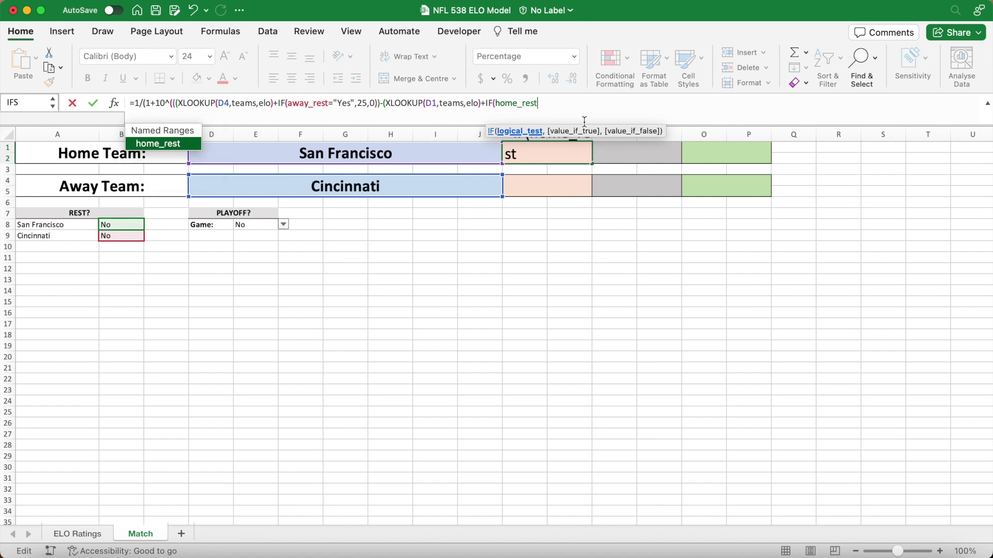
type("=\"Yes\"")
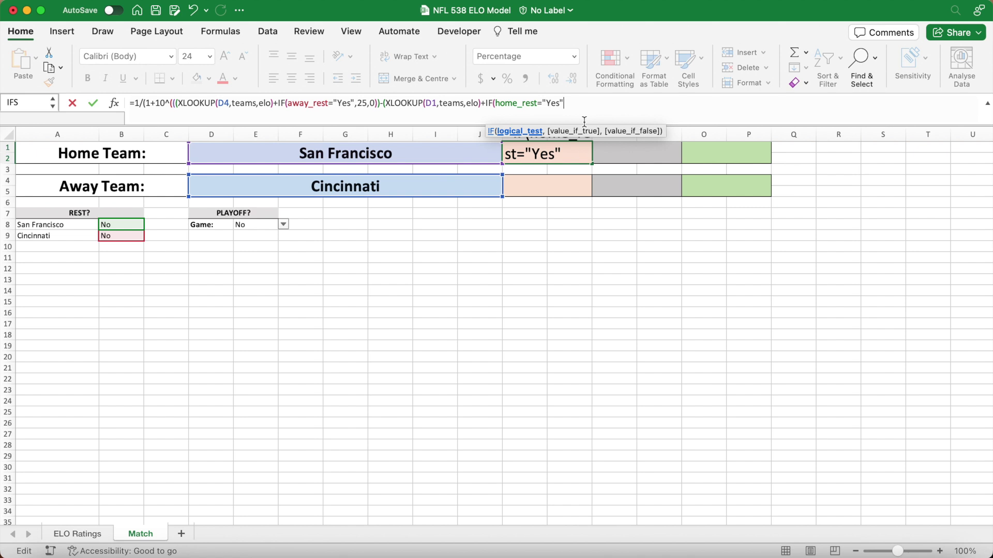
type(",25")
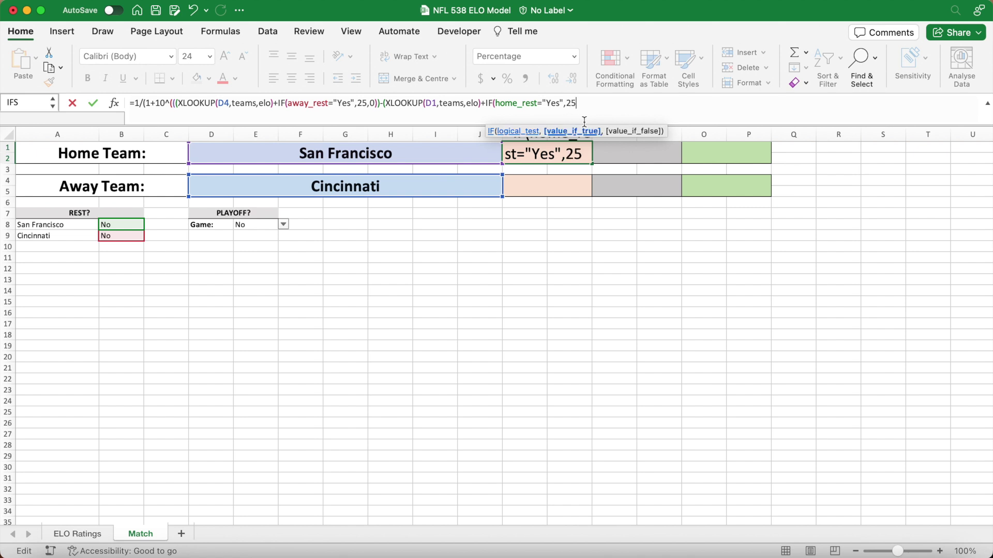
type(",0)")
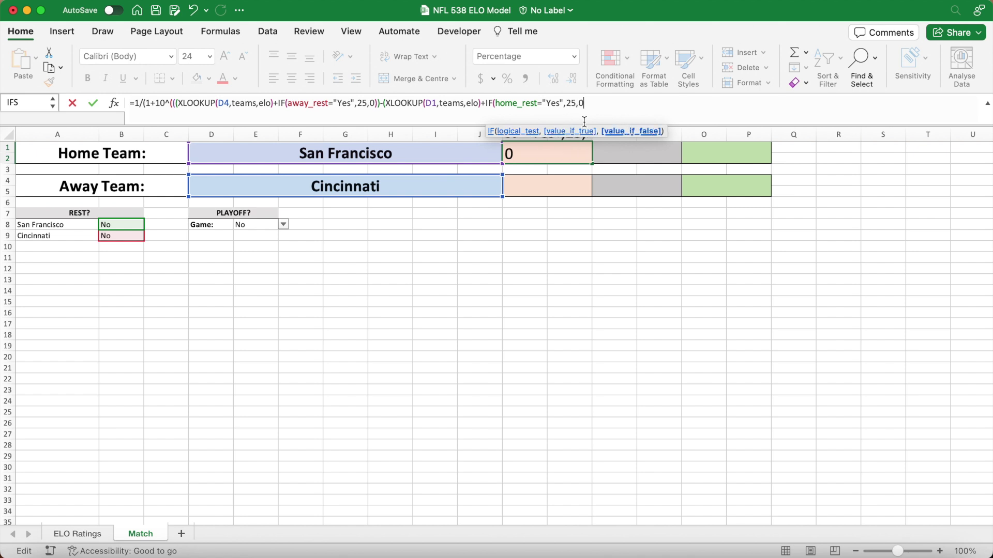
Step: Add +home_advantage to the home side of the K1 formula and close the rating-difference brackets
type("+")
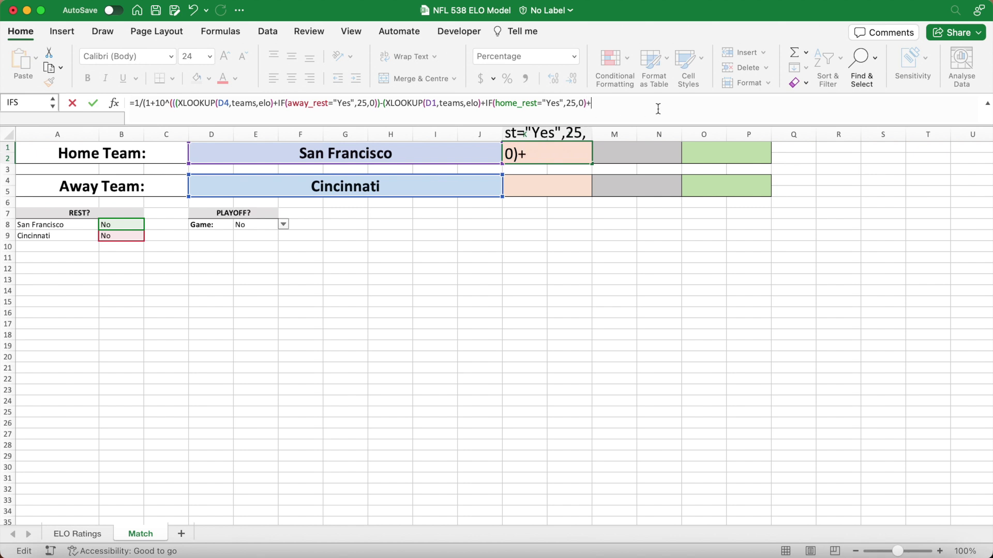
type("home_advan")
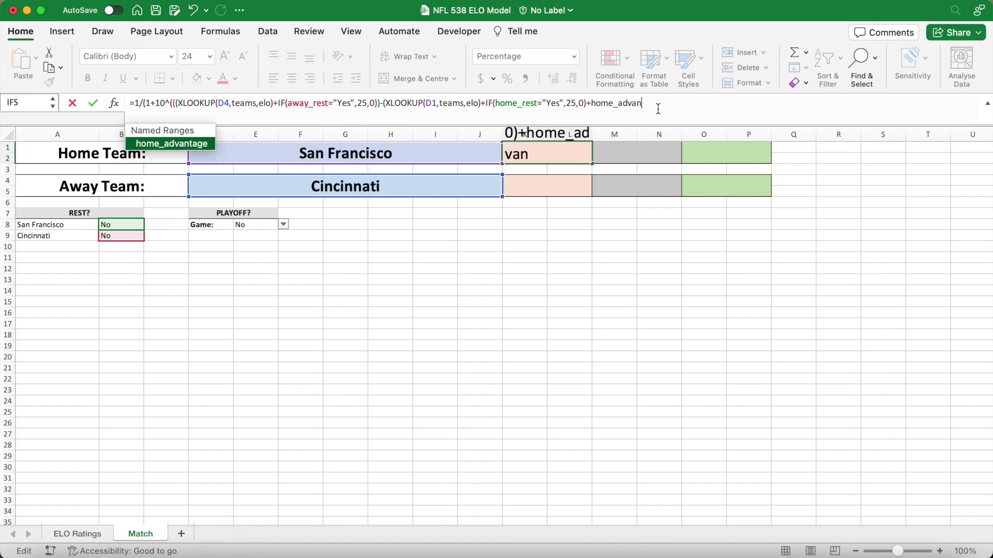
type("tage))*IF(")
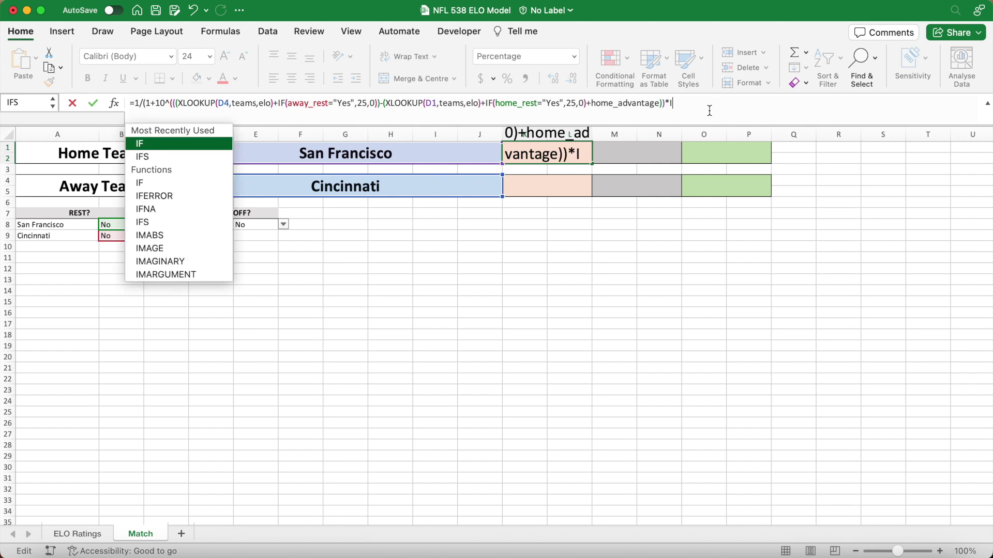
Step: Complete the K1 win probability formula by multiplying the rating difference by IF(playoff="Yes",1.2,1) and dividing by 400
type("pl")
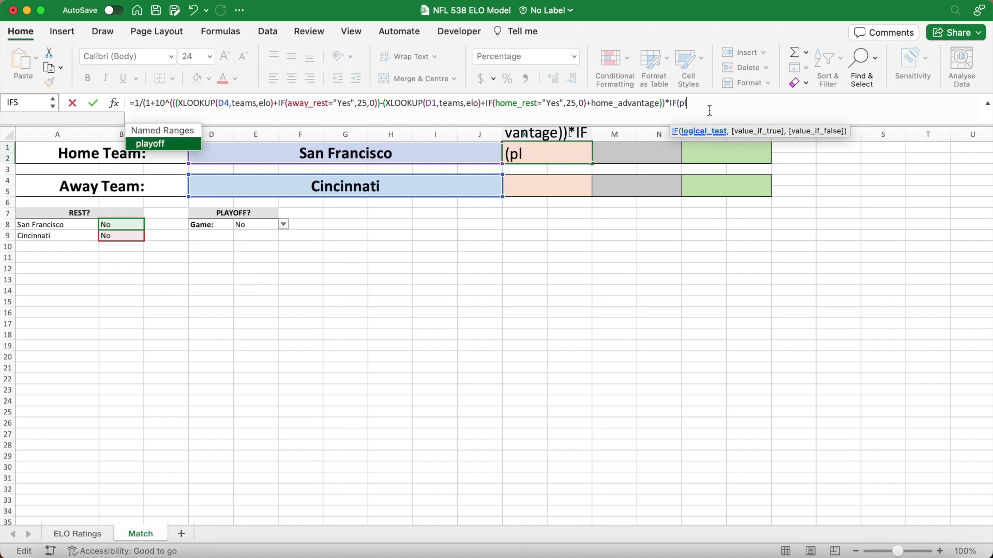
type("ayoff=\"Yes")
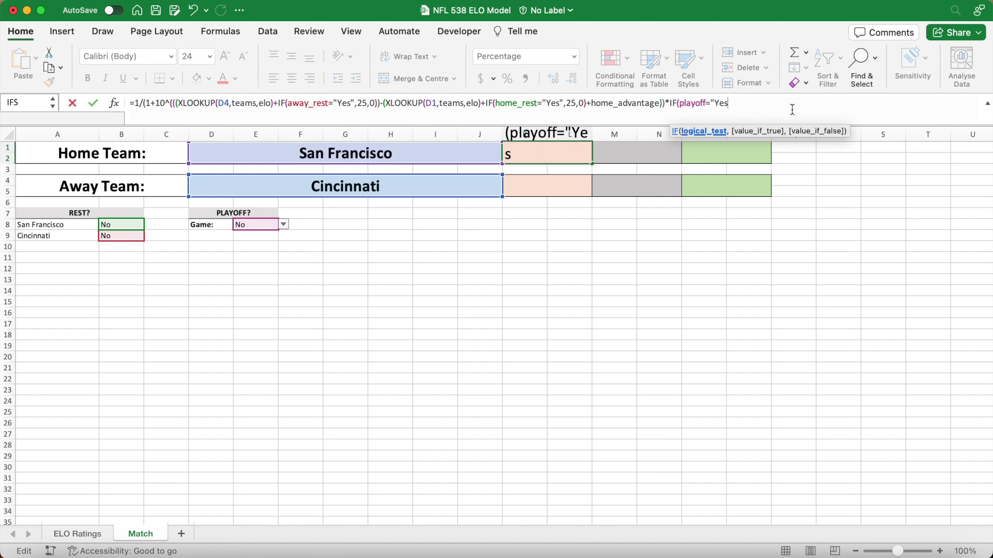
type("\",")
type("1.")
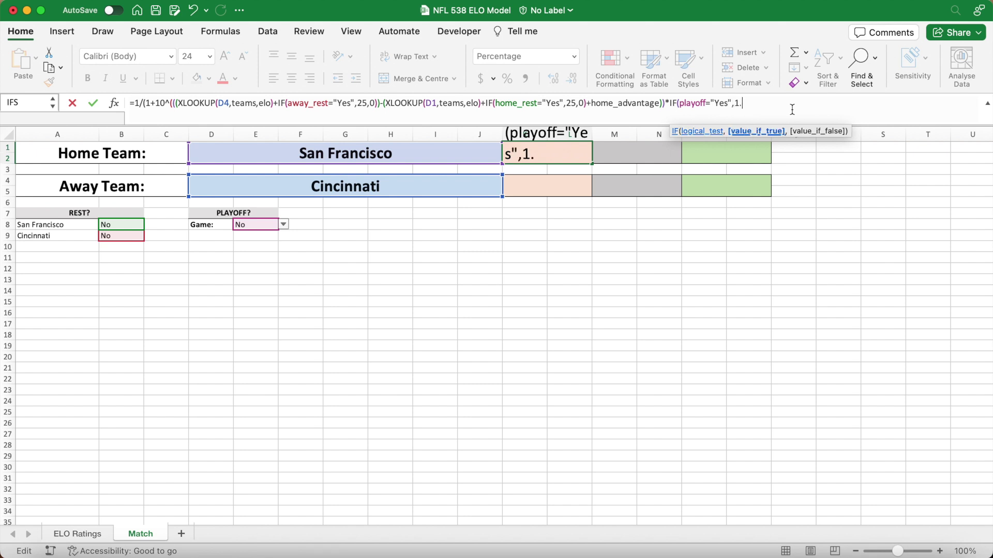
type("2,1")
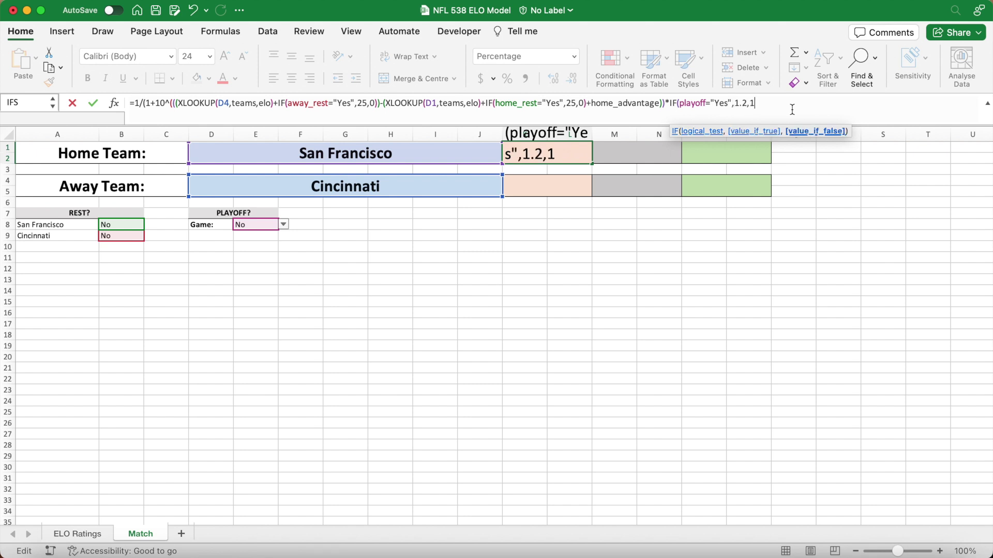
type(")/400")
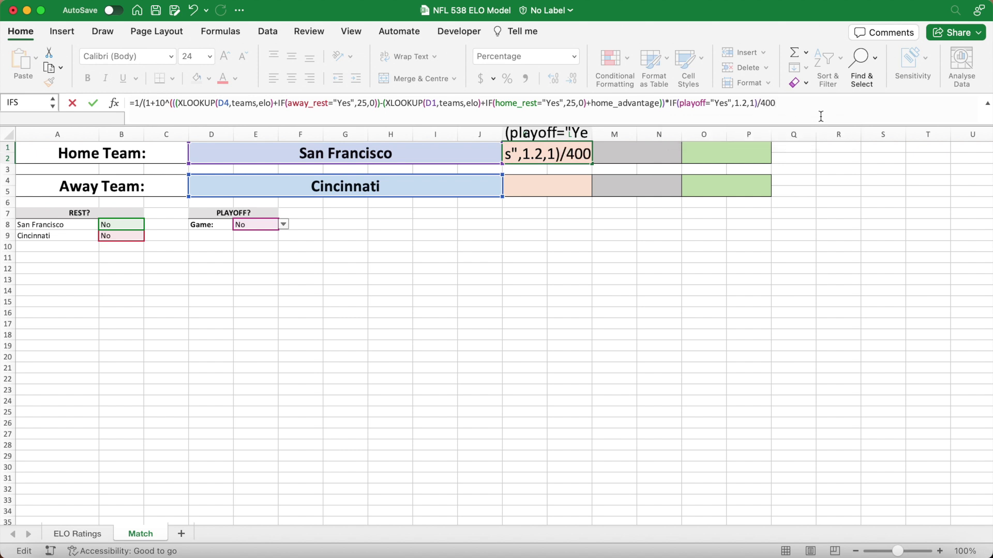
type("))")
key("Return")
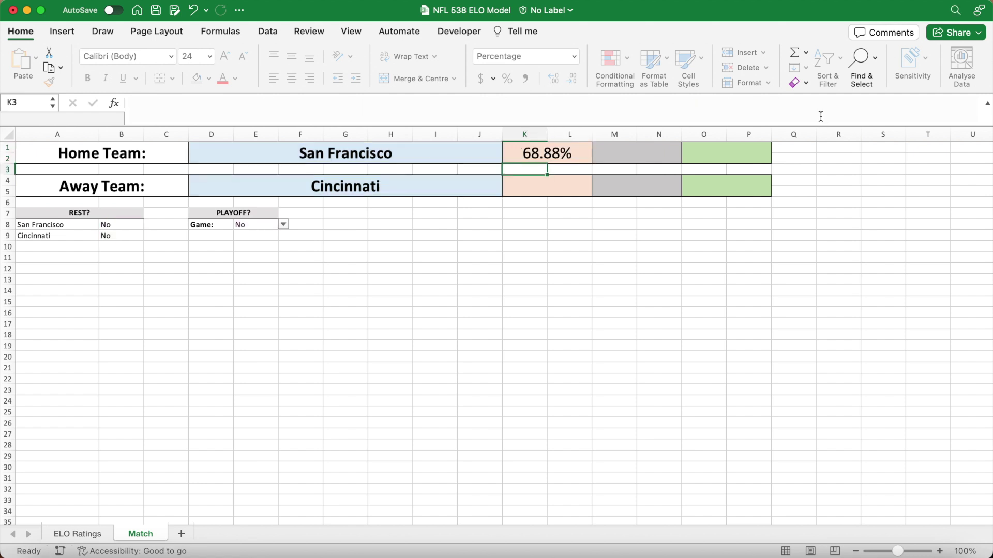
left_click(581, 156)
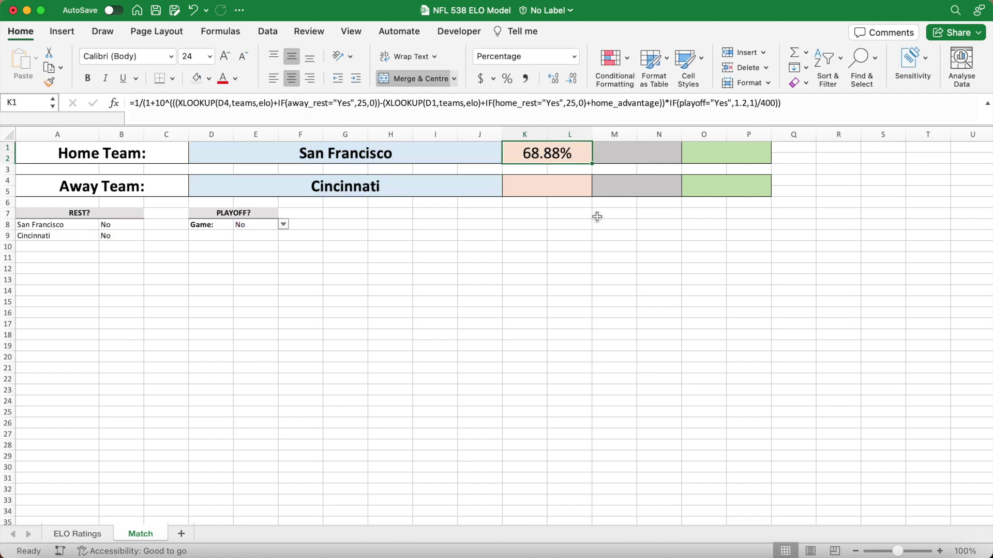
Step: Begin the away team's win probability formula in K4 with =1/(1+10^(((XLOOKUP(D1,teams,elo) to look up the home team's rating
left_click(575, 192)
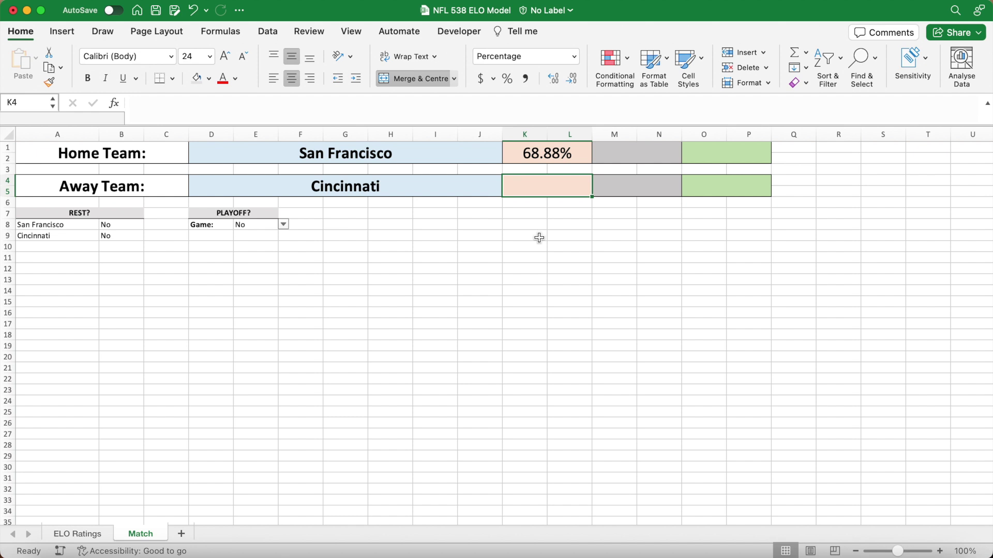
type("=")
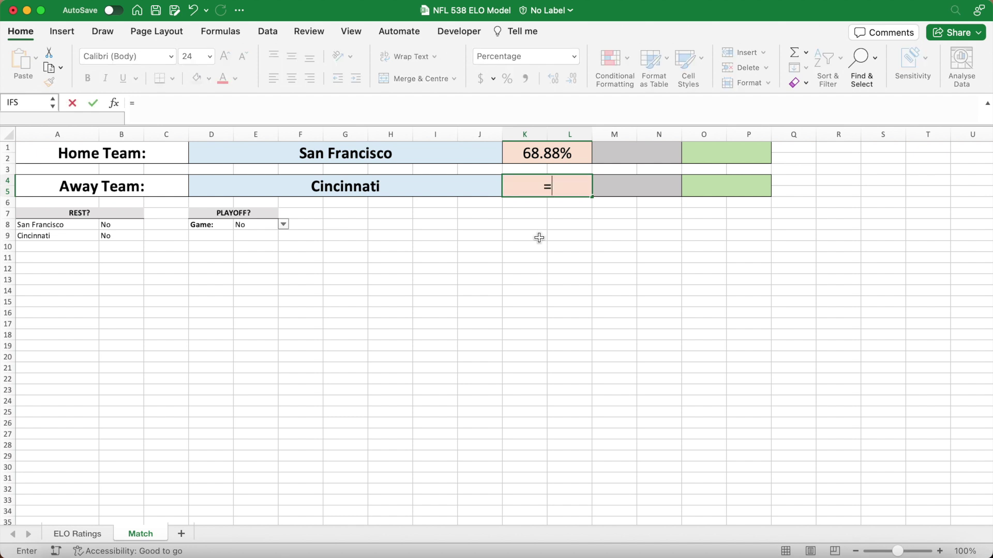
type("1/(1+10^")
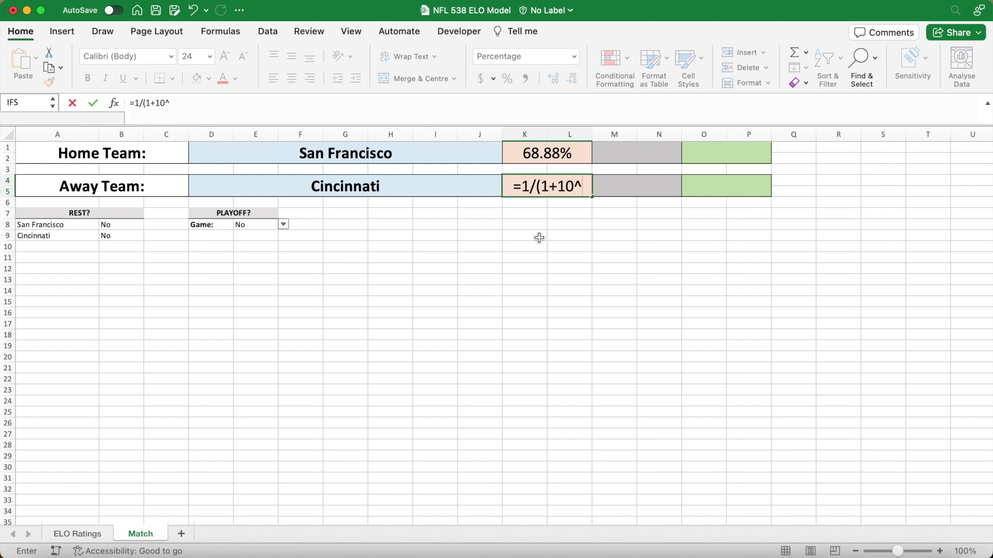
type("(")
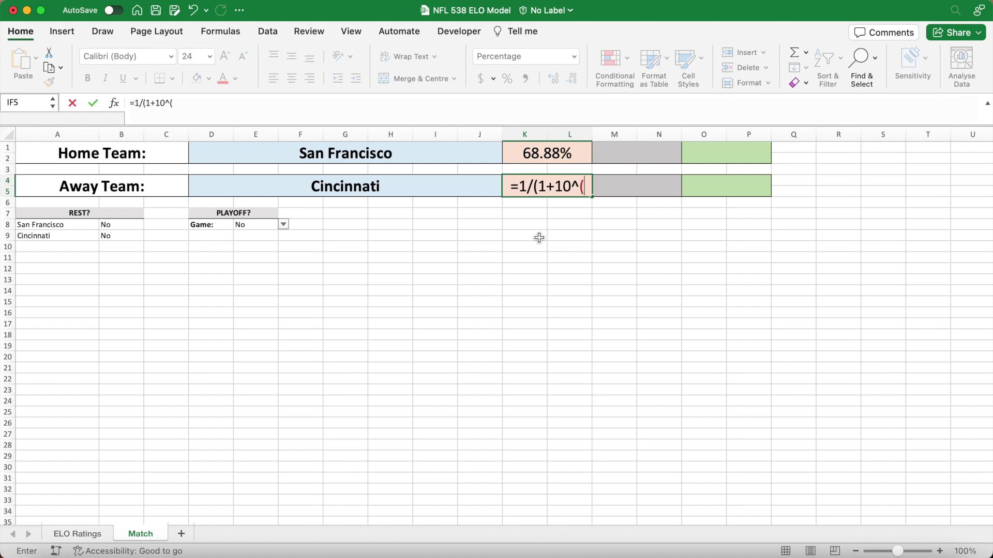
type("((XLOOK")
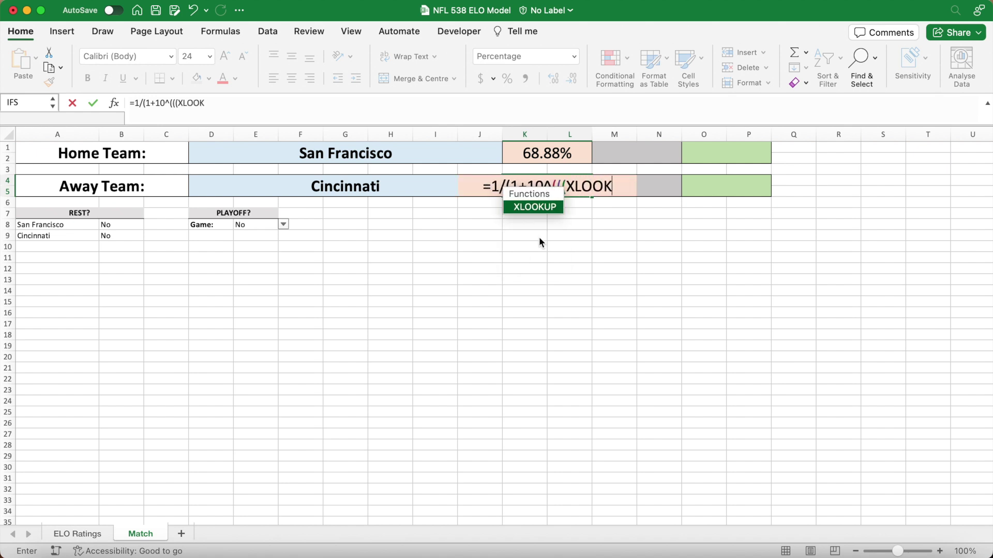
type("UP(D1")
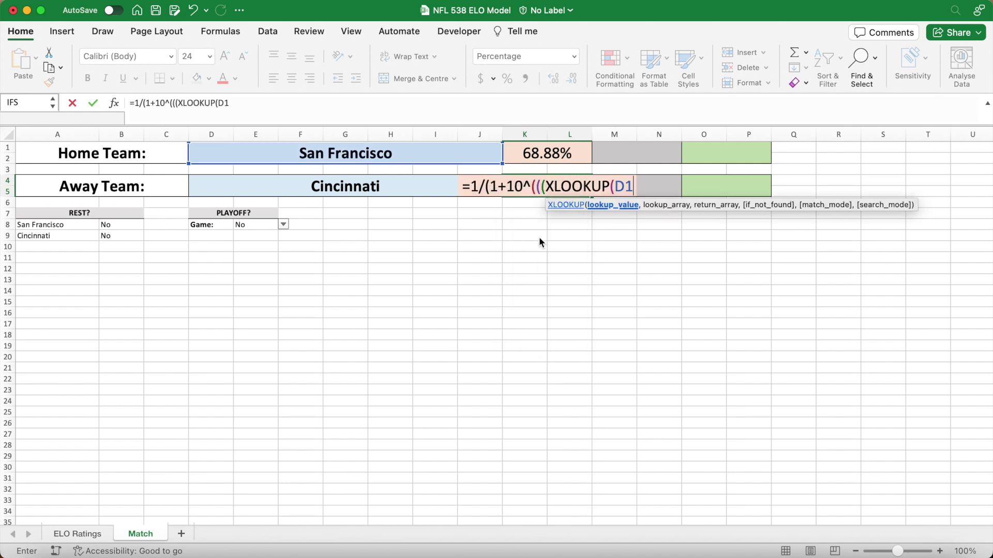
type(",teams")
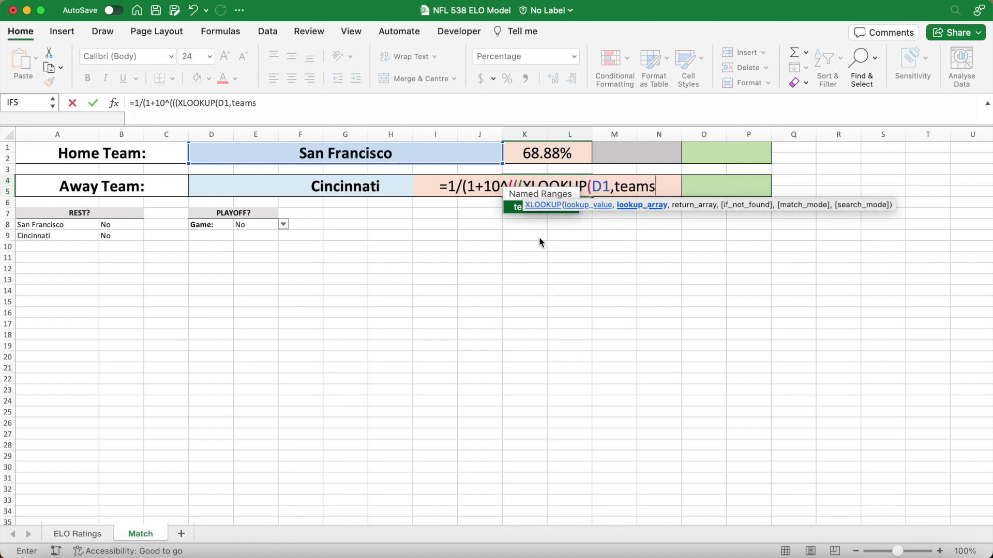
type(",elo)+IF(")
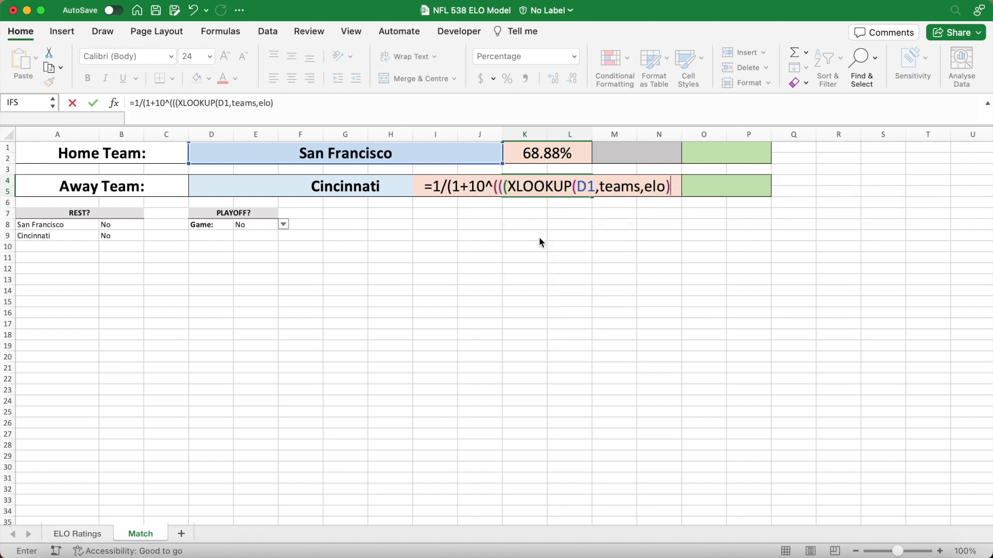
Step: Add the home rest bonus IF(home_rest="Yes",25,0) and +home_advantage to the home rating in the K4 formula
type("h")
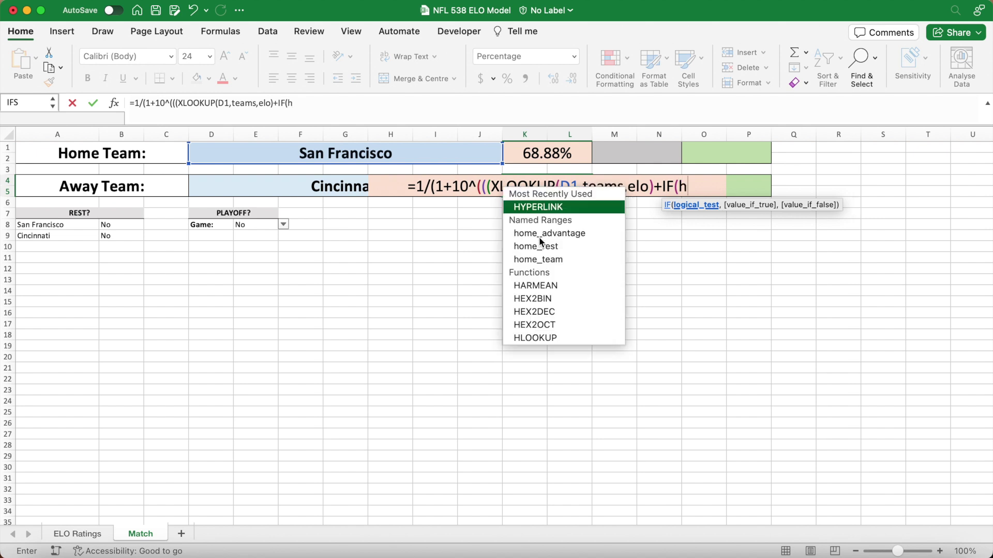
type("ome_rest")
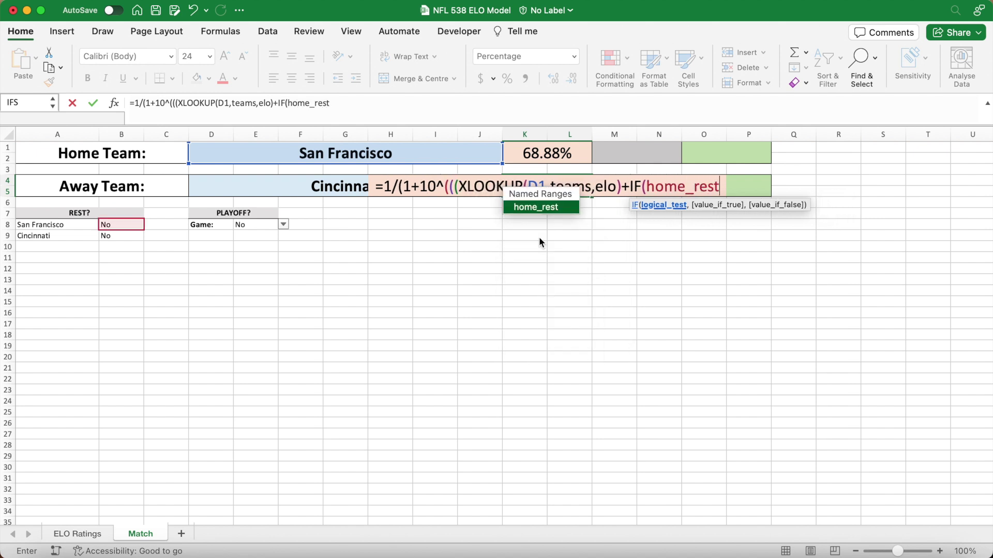
type("=\"Yes\",")
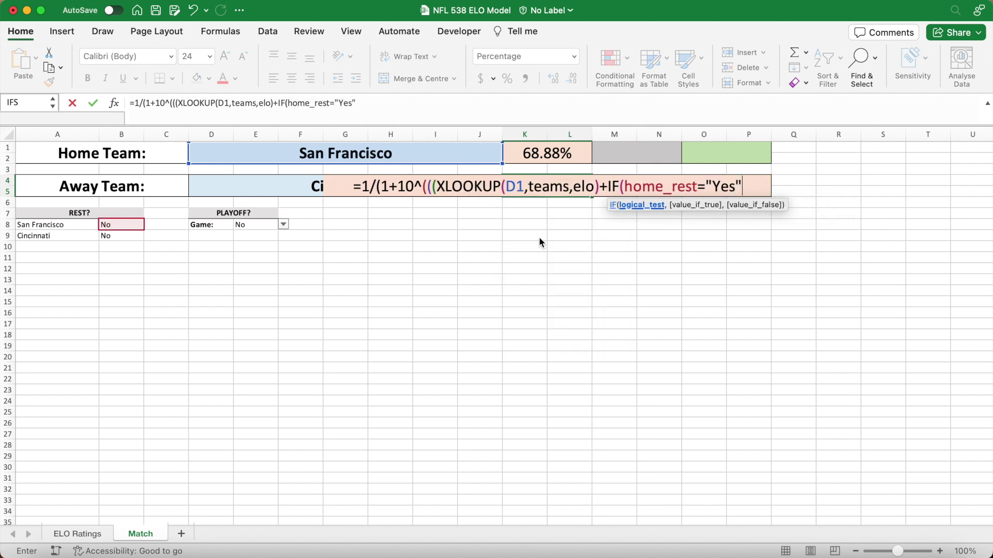
type("25,")
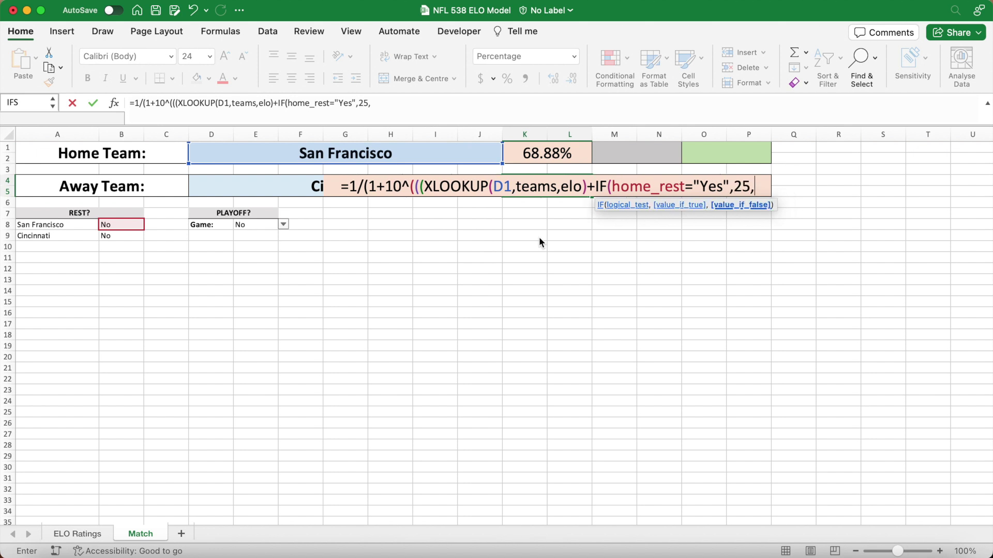
type("0)+h")
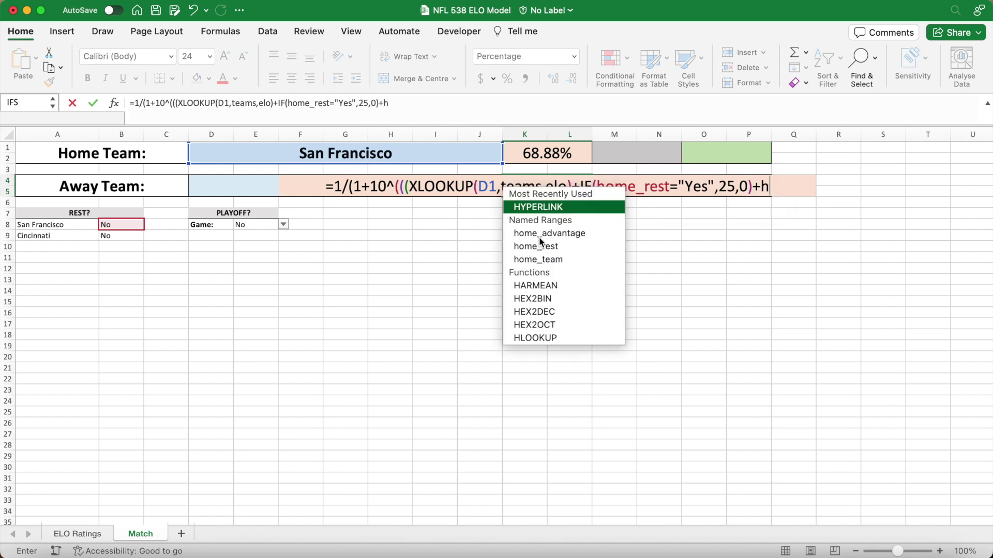
type("ome_advantage")
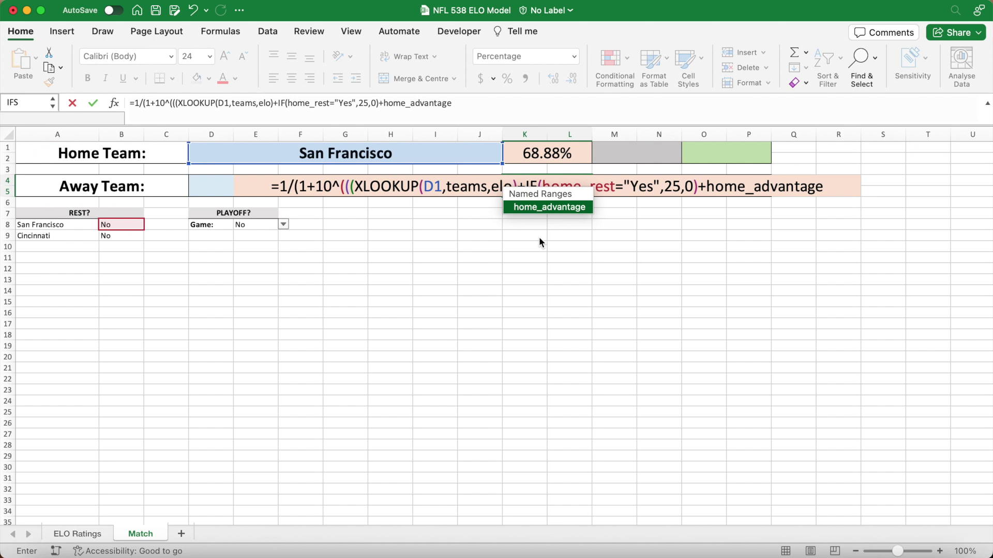
Step: Close the home side of the K4 formula and subtract the away team's rating with -(XLOOKUP(D4,teams,elo)
type(")-")
type("(XLOOKU")
type("P(D")
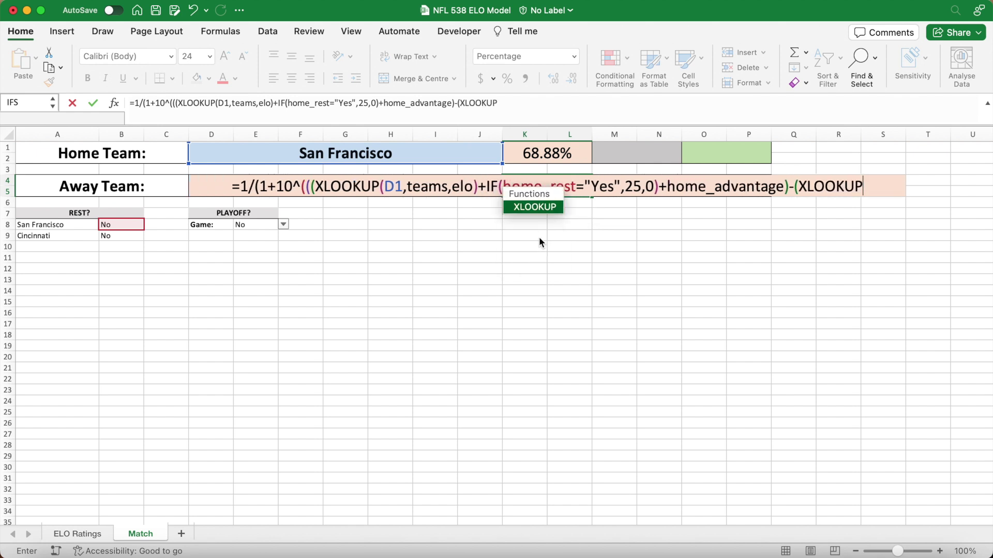
type("4,team")
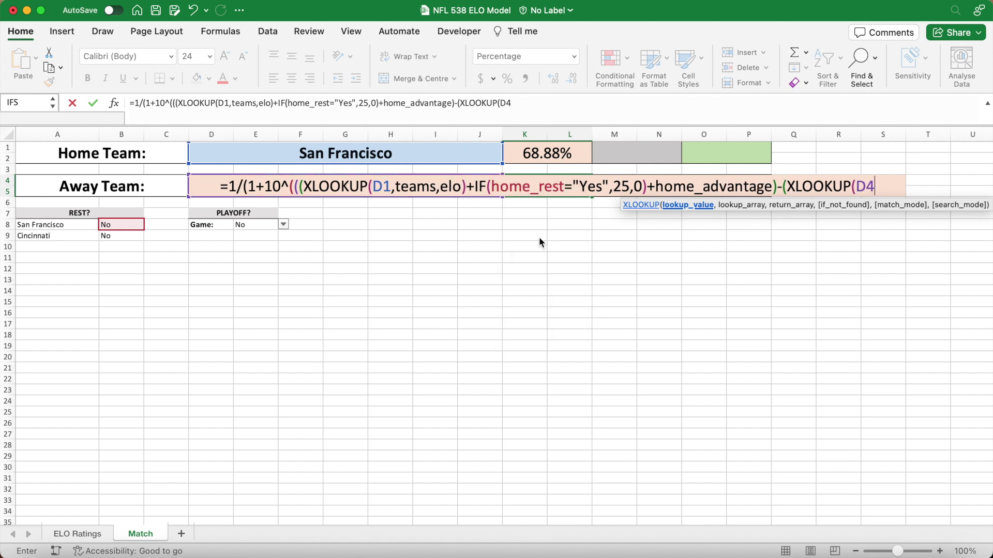
type("s")
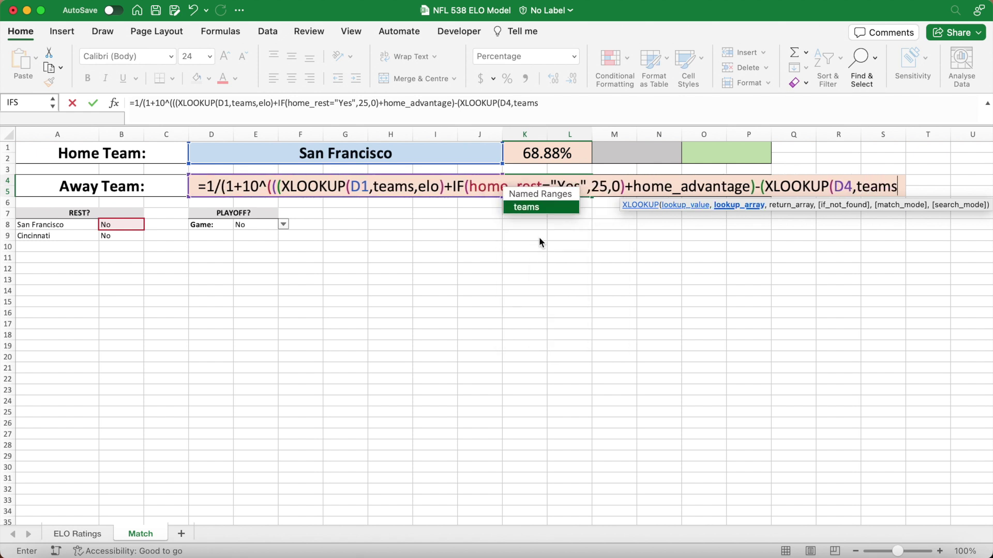
type(",elo)")
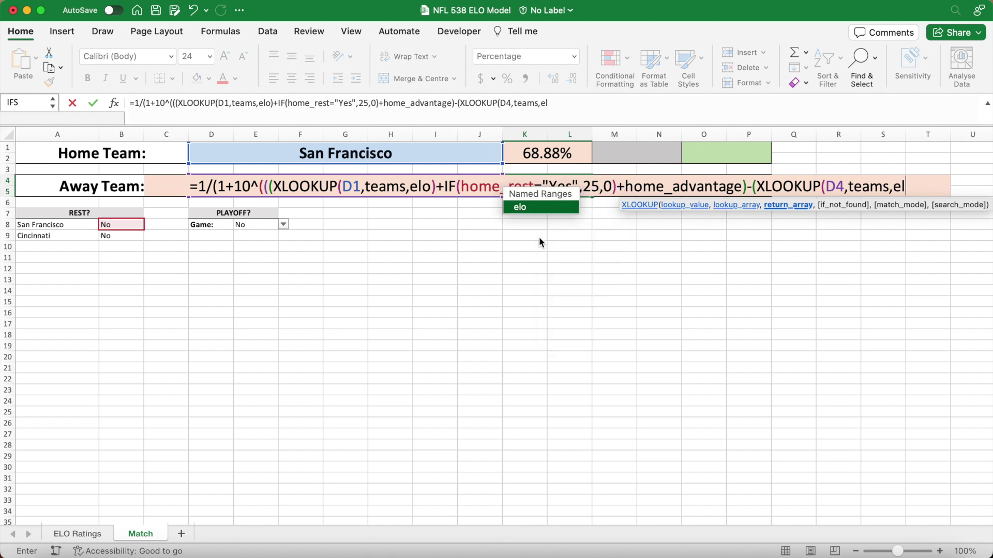
Step: Add the away team's rest bonus IF(away_rest="Yes",25,0) to the away rating in the K4 formula
left_click(590, 108)
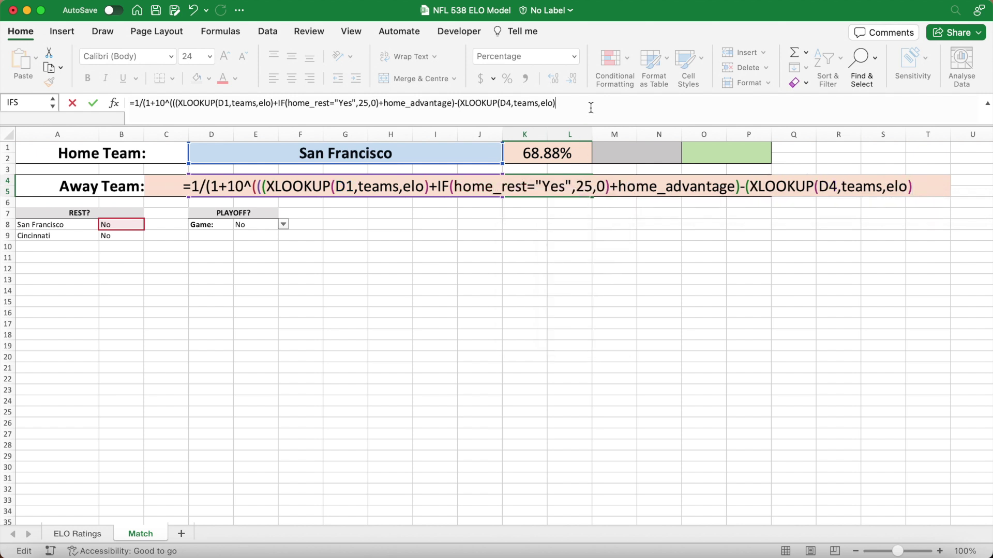
type("+IF(")
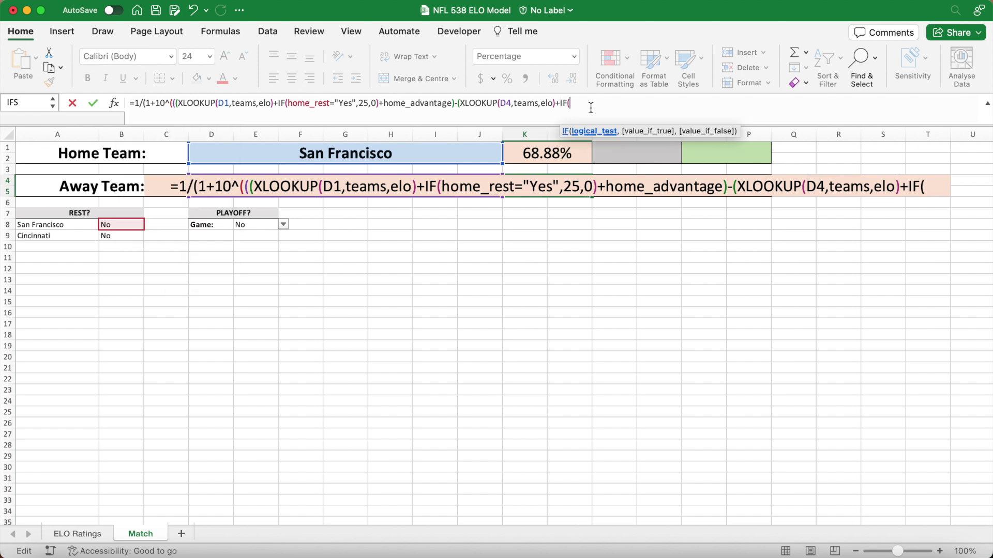
type("away_")
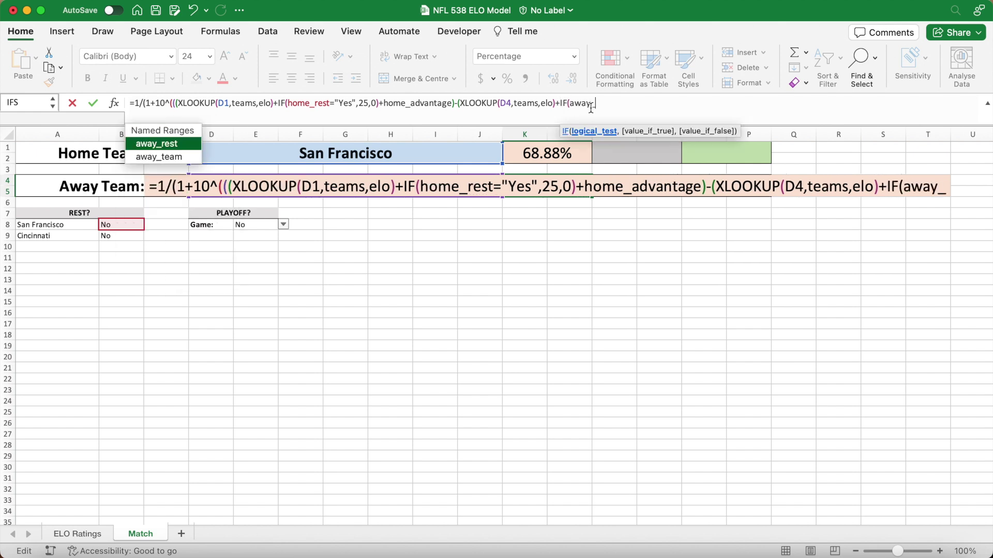
type("rest=\"Y")
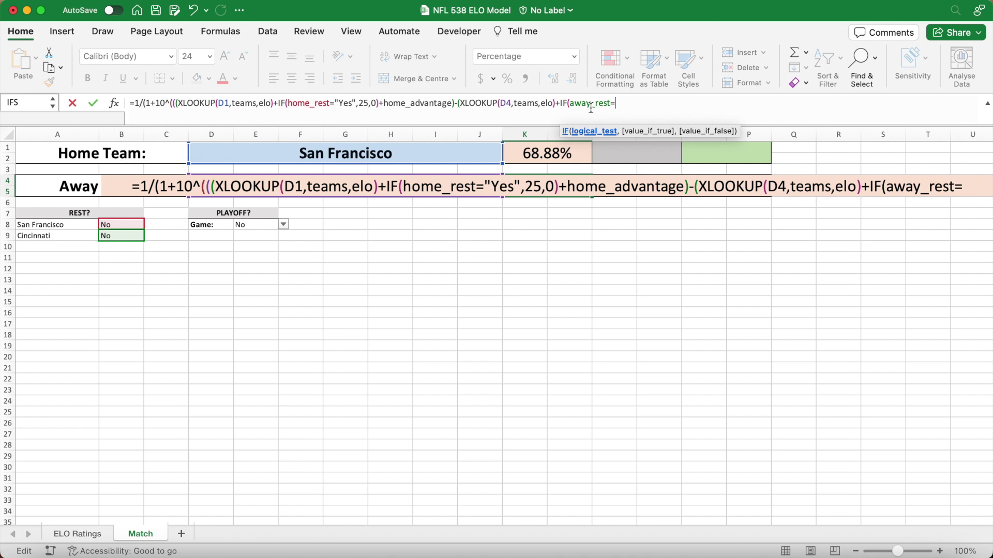
type("es")
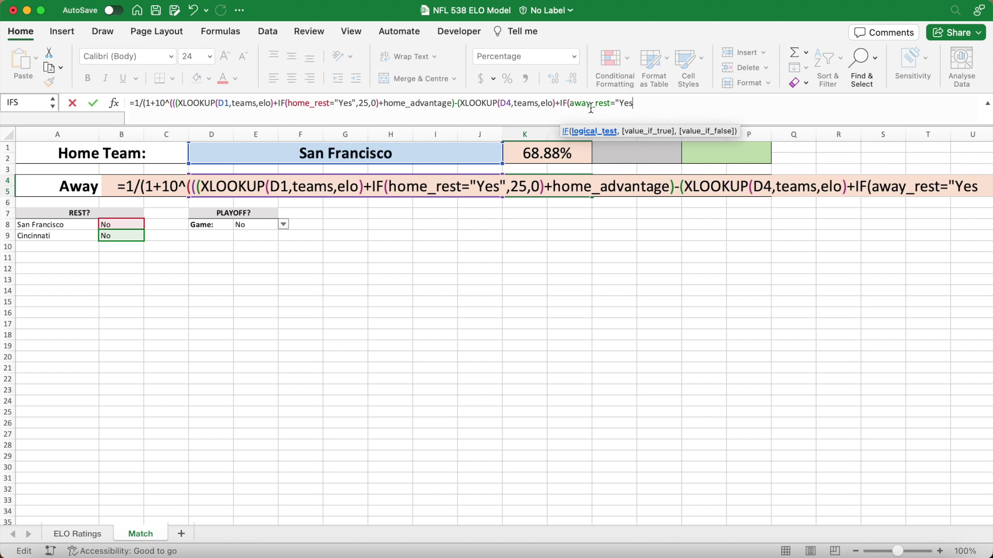
type("\",25")
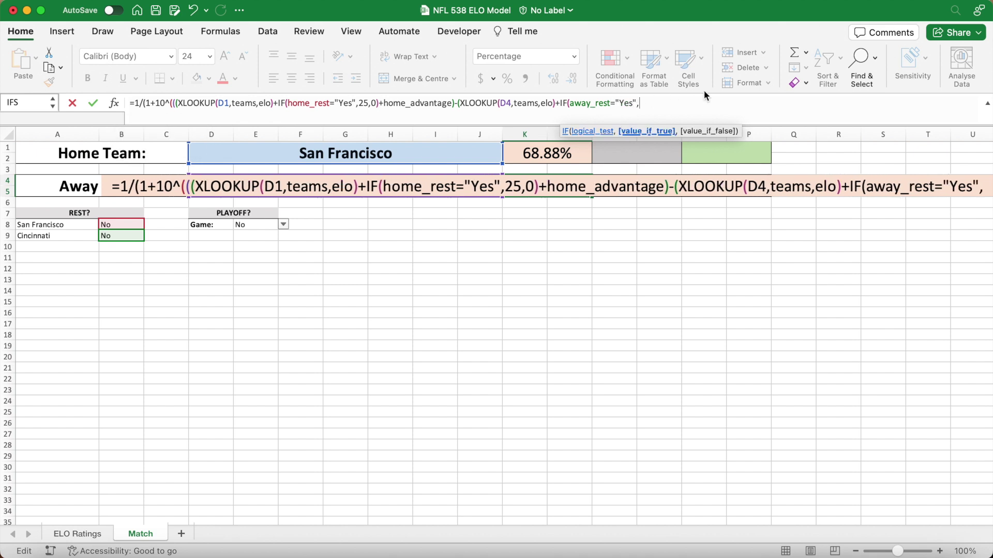
type(",0")
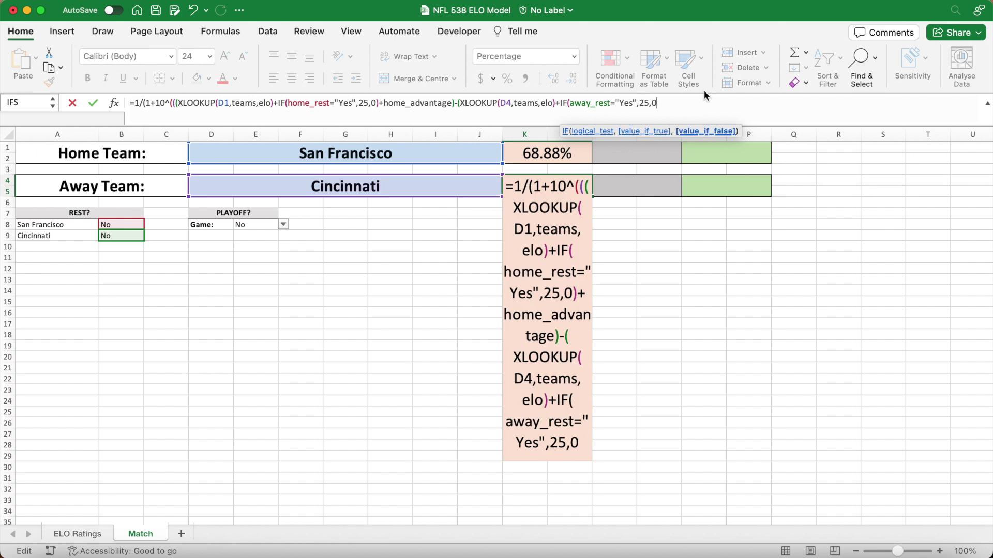
Step: Complete the K4 win probability formula by multiplying the rating difference by IF(playoff="Yes",1.2,1) and dividing by 400
type(")))*")
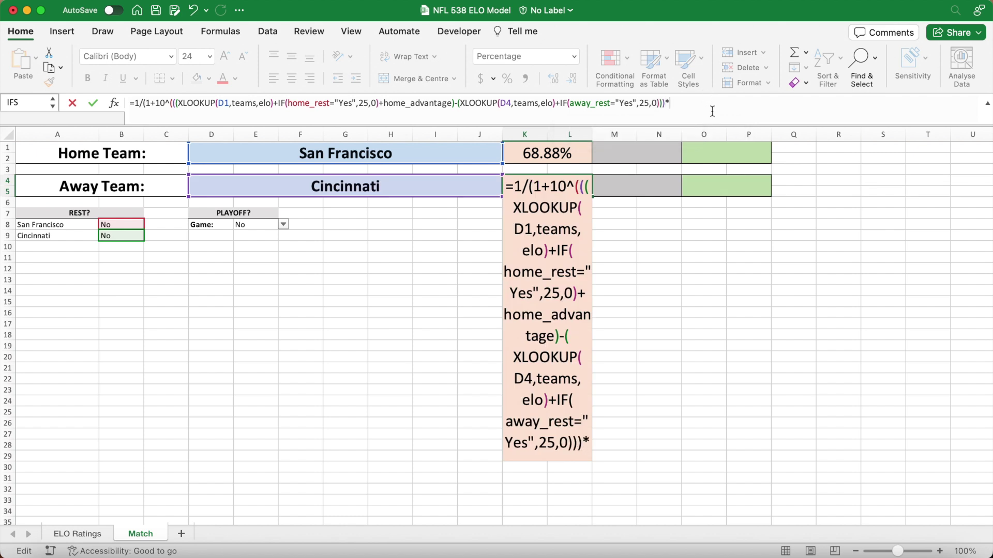
type("IF(")
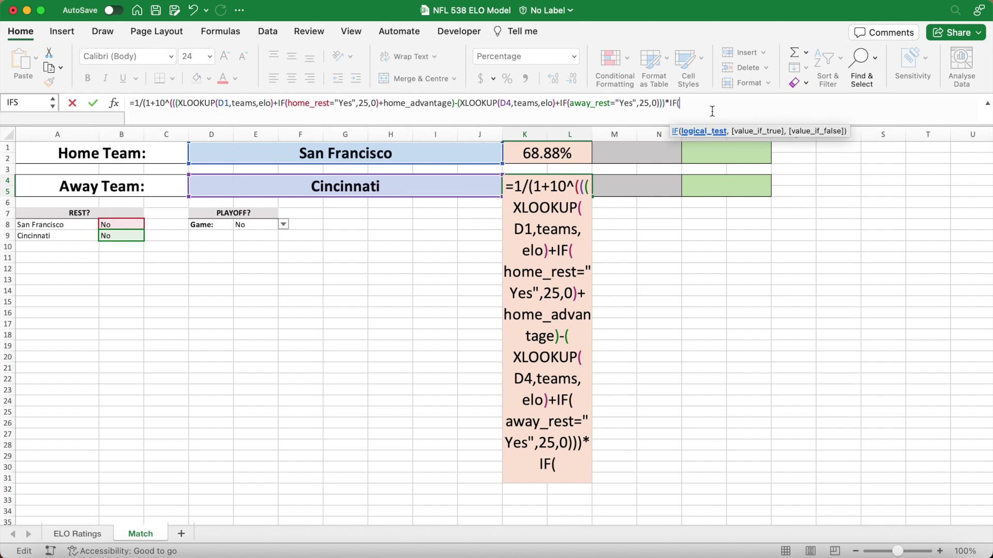
type("playoff=")
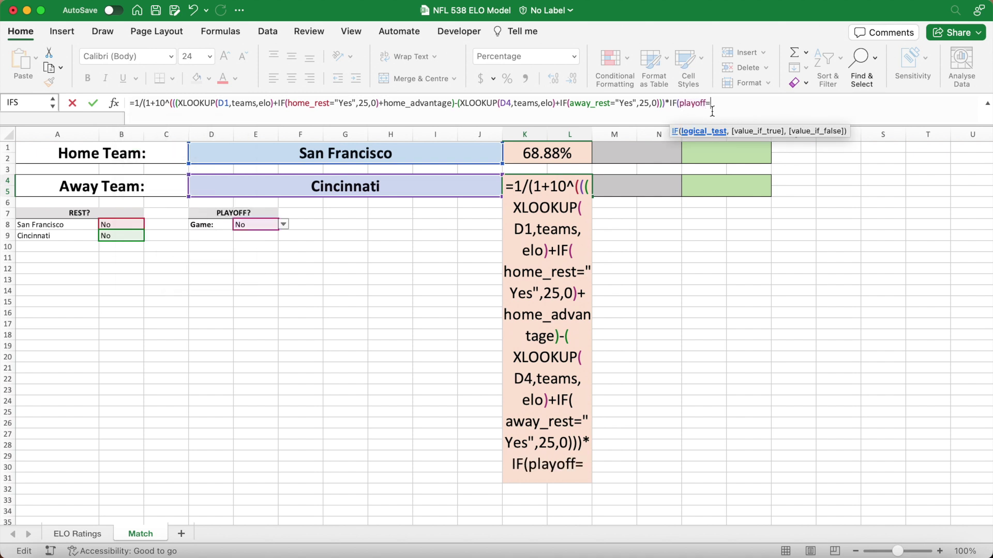
type("\"Yes")
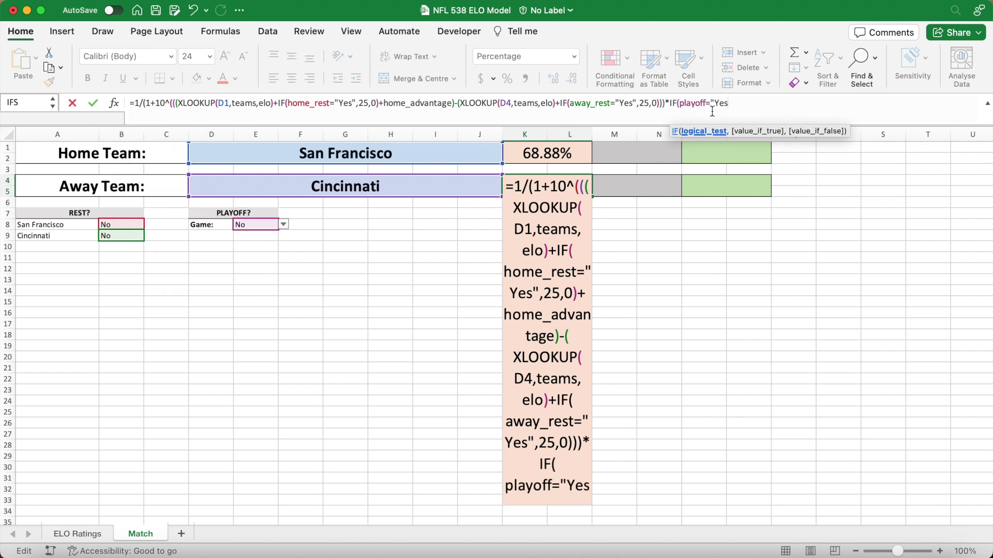
type("\"")
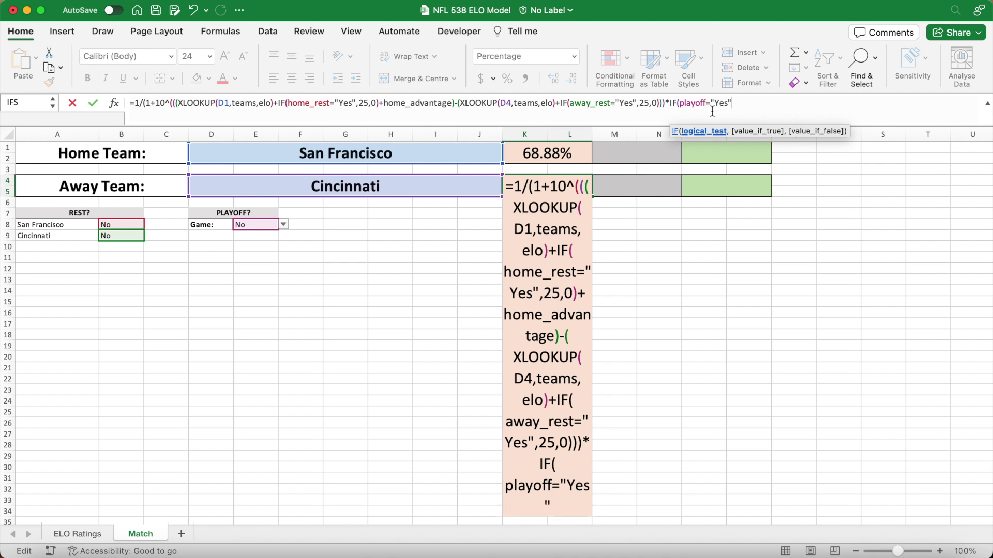
type(",1.2,1")
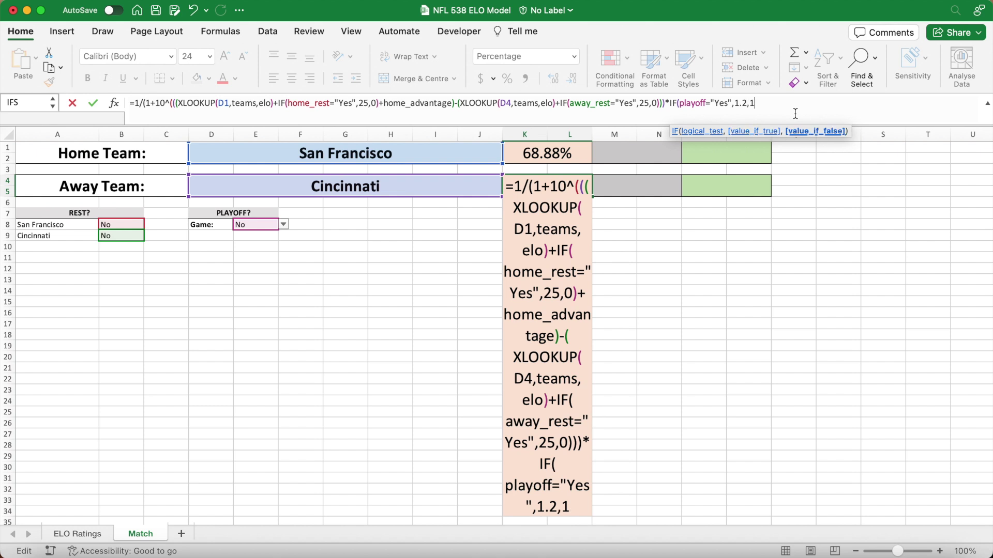
type(")/400")
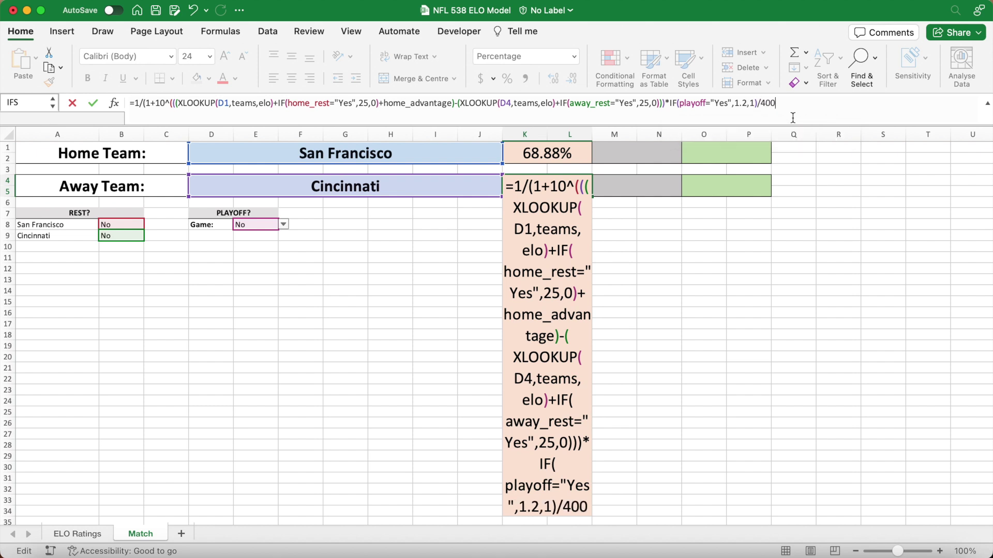
type("))")
key("Return")
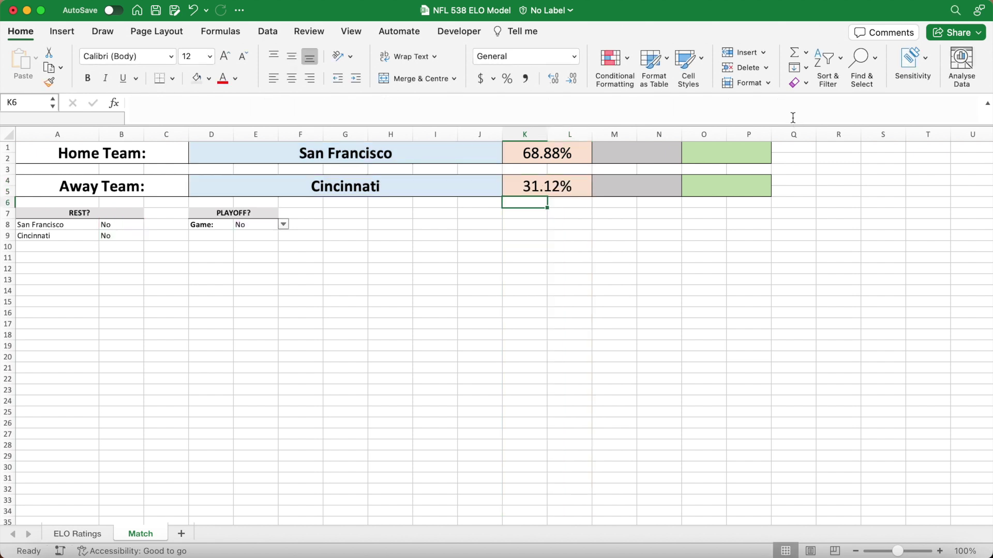
Step: Check the K1 win probability formula and change the home team to Cleveland
mouse_move(584, 156)
left_mouse_down()
mouse_move(575, 185)
mouse_move(569, 155)
left_mouse_up()
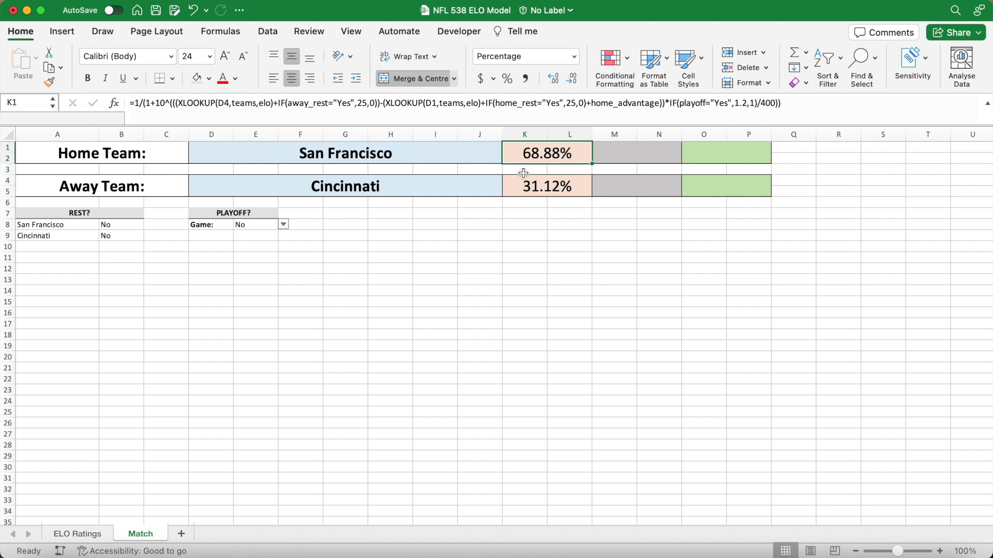
left_click(499, 155)
left_click(508, 147)
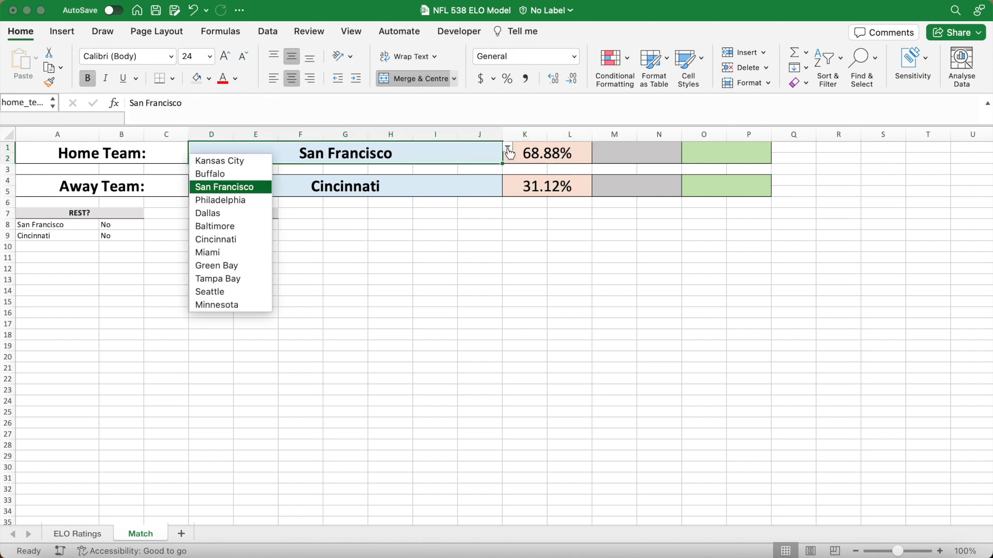
scroll(221, 235, "down", 3)
scroll(221, 238, "down", 1)
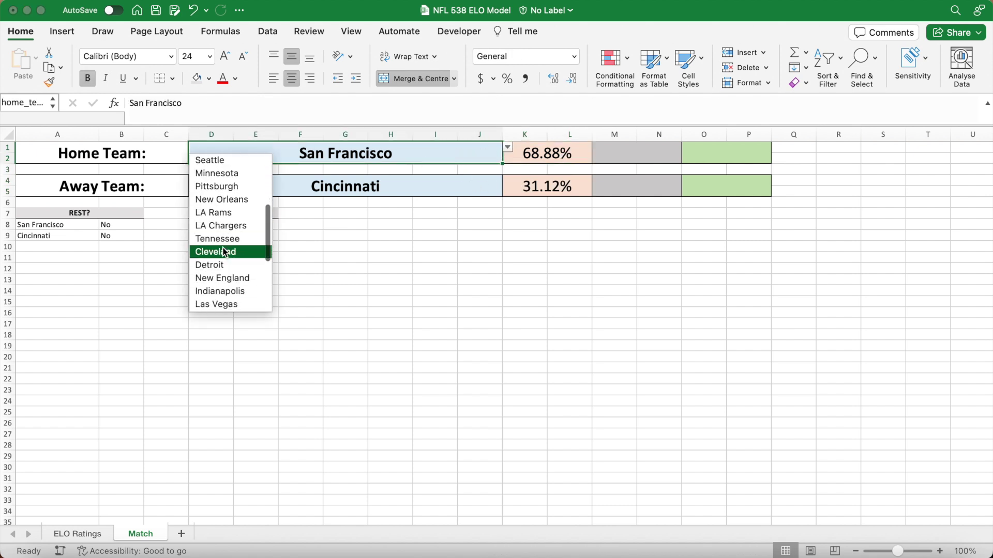
left_click(224, 249)
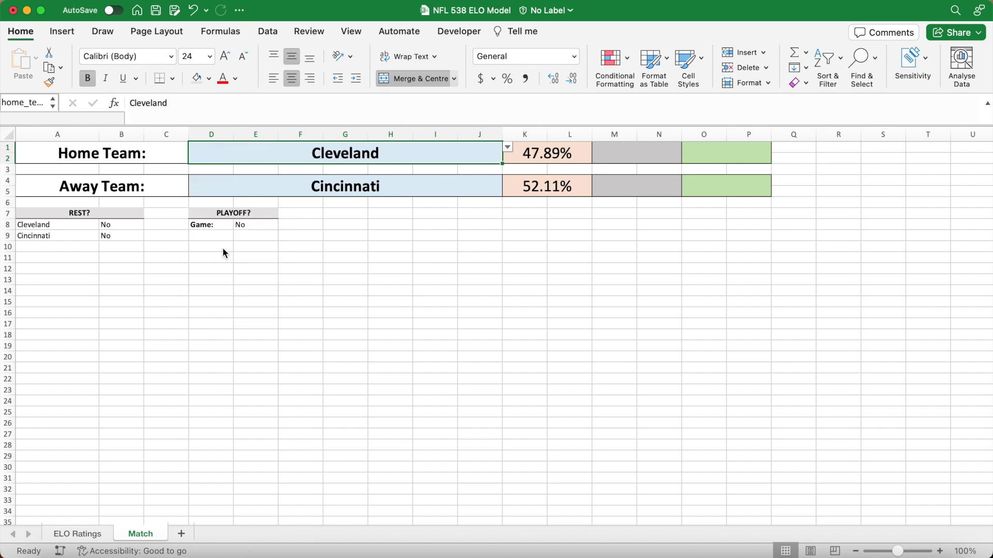
Step: Change the away team in D4 to Detroit
left_click(458, 193)
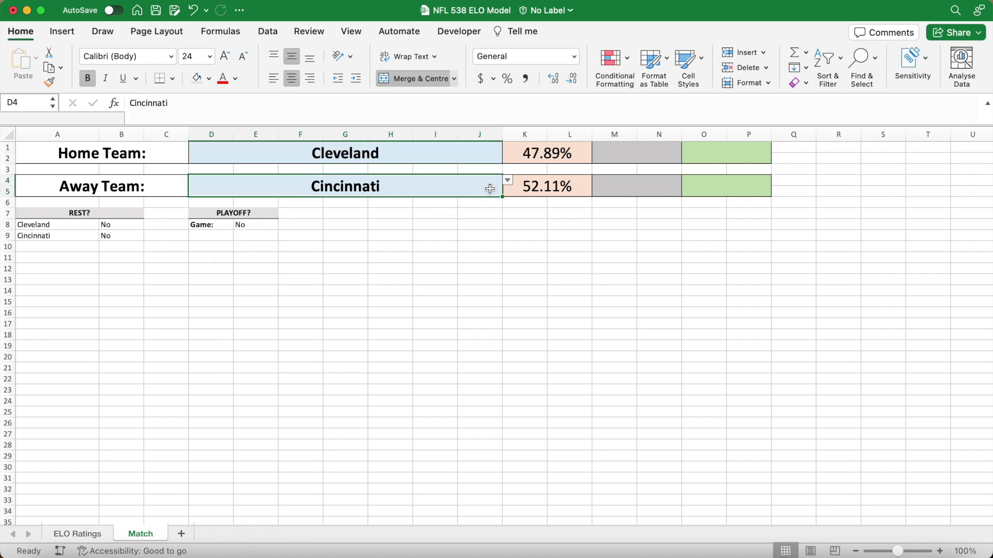
left_click(508, 181)
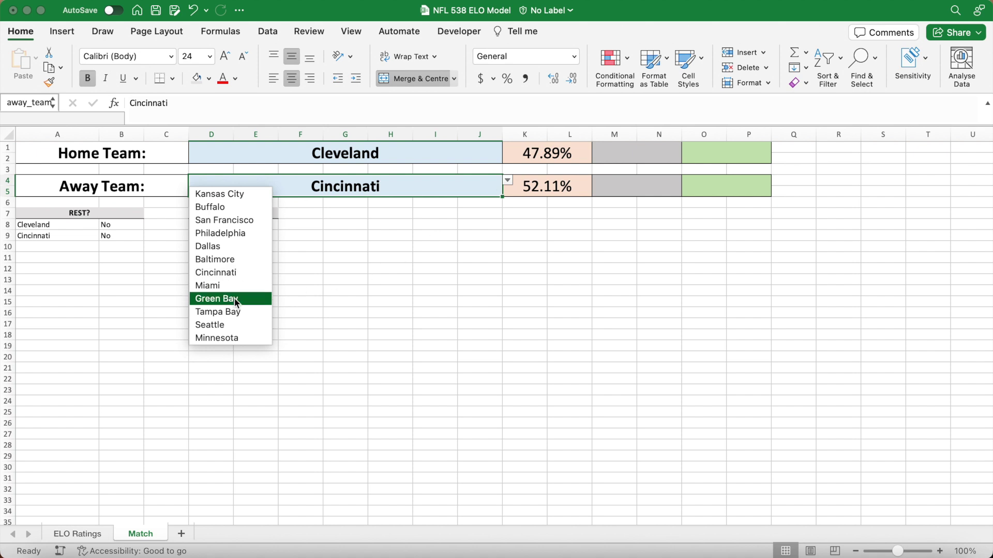
scroll(234, 298, "down", 5)
left_click(217, 302)
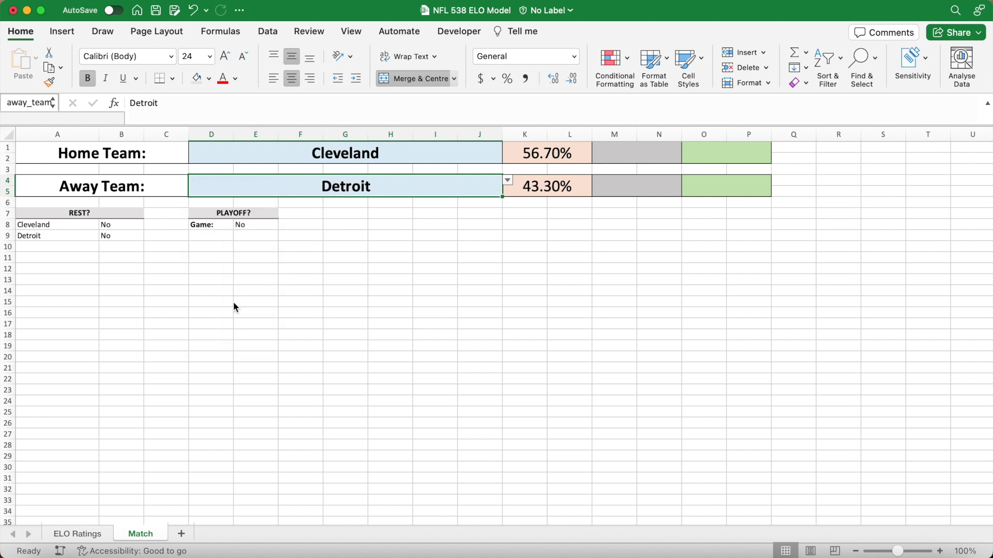
Step: Convert both win probabilities to decimal odds, entering =1/K1 in M1 and =1/K4 in M4
left_click(619, 155)
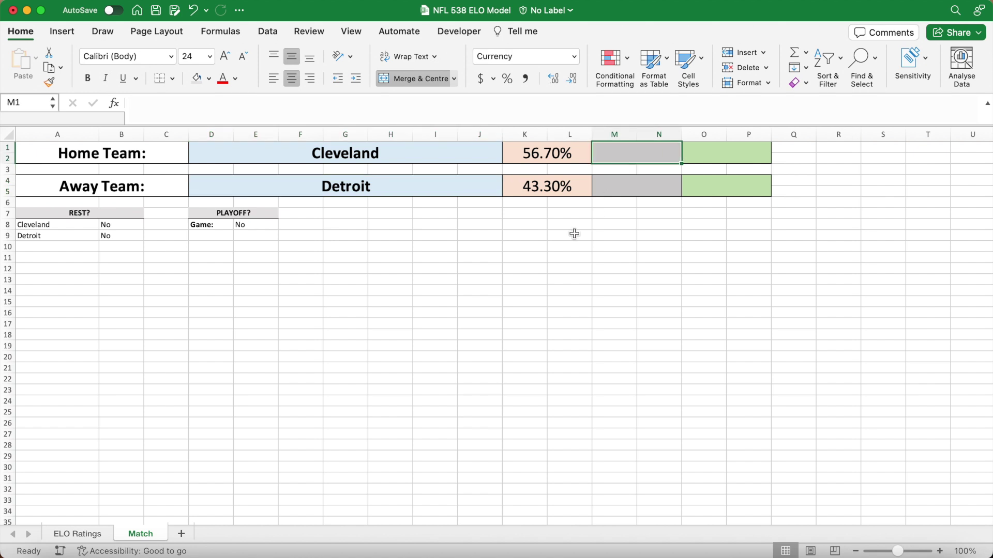
left_click(496, 103)
type("=1/")
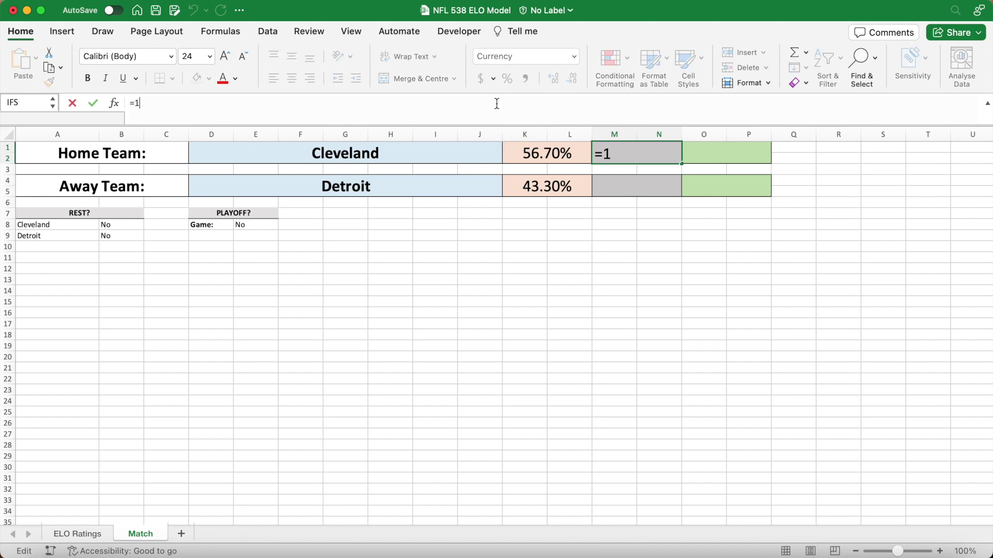
left_click(537, 150)
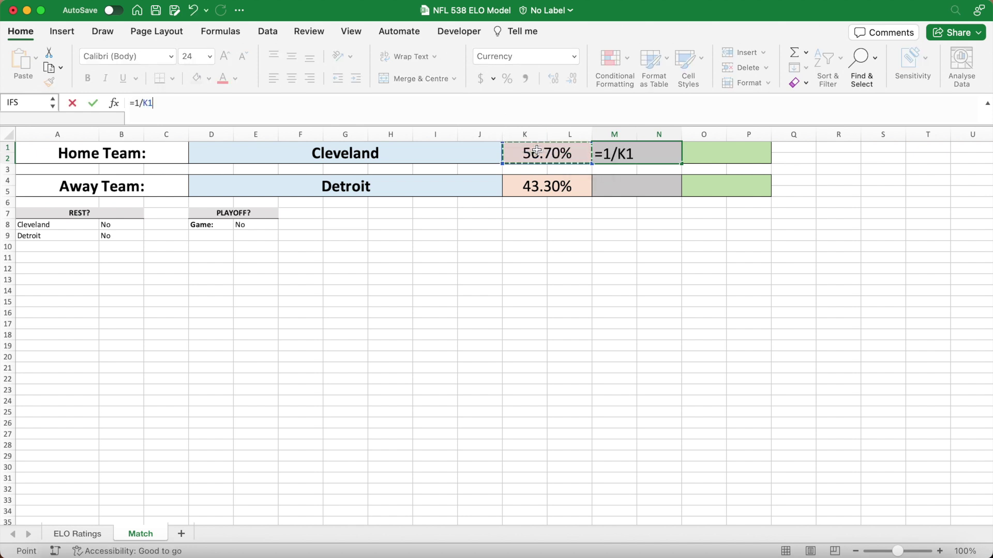
key("Return")
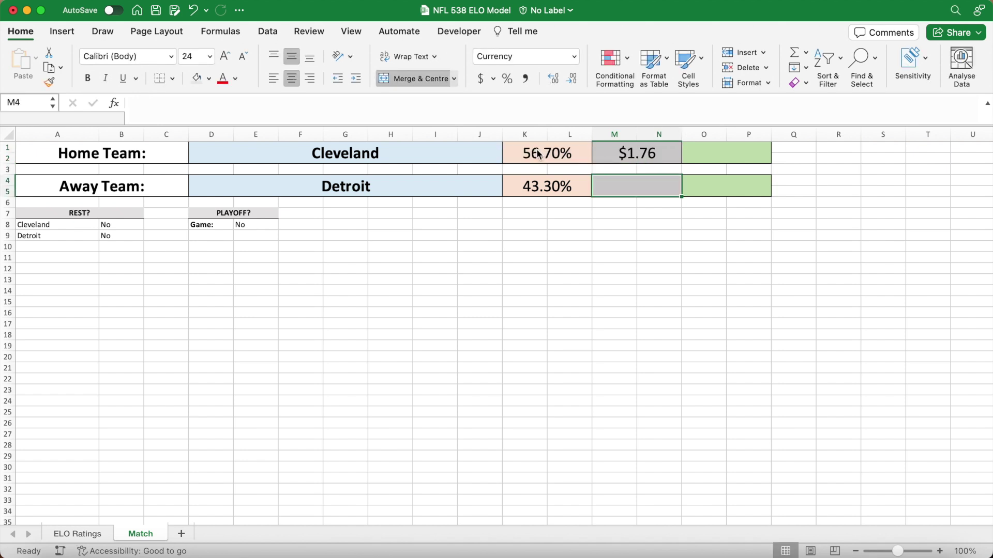
type("=1/")
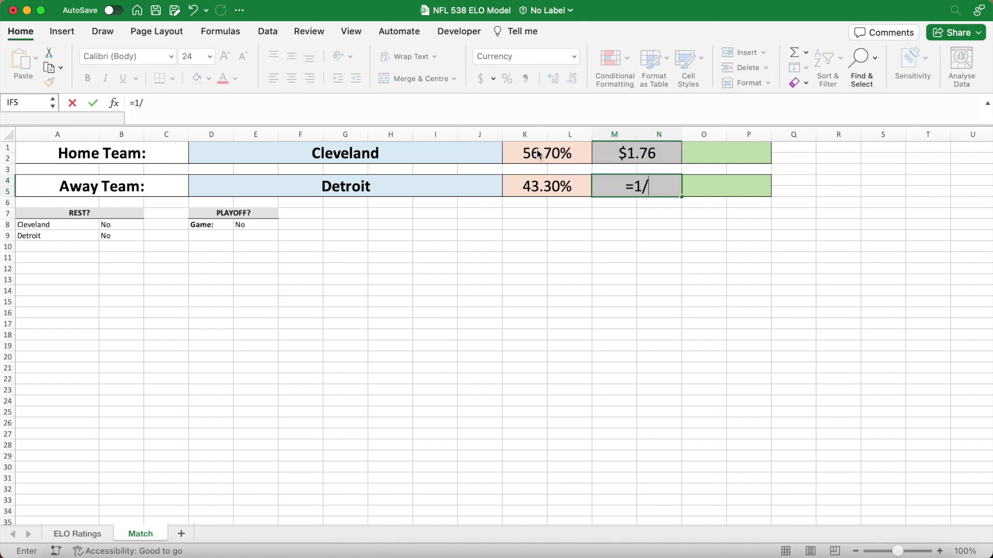
left_click(532, 185)
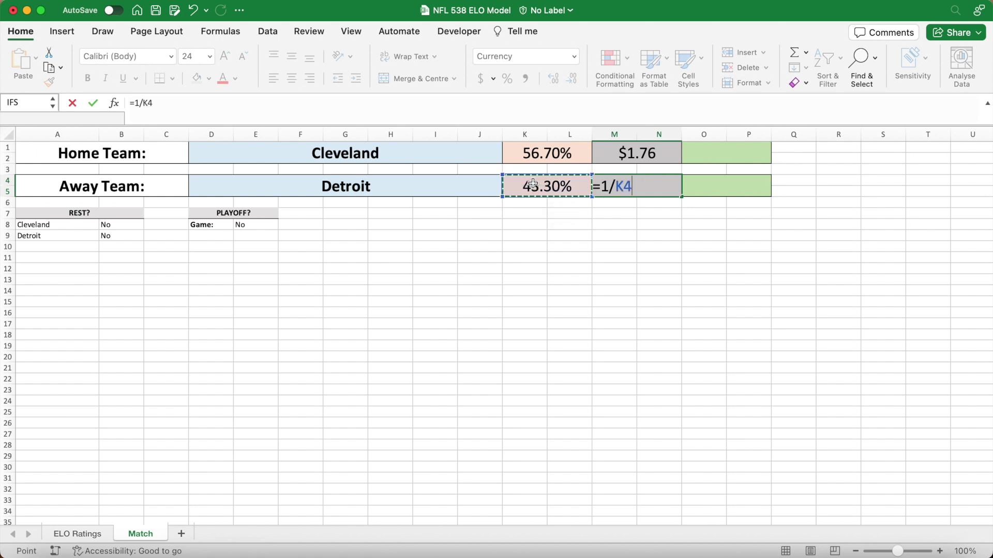
key("Return")
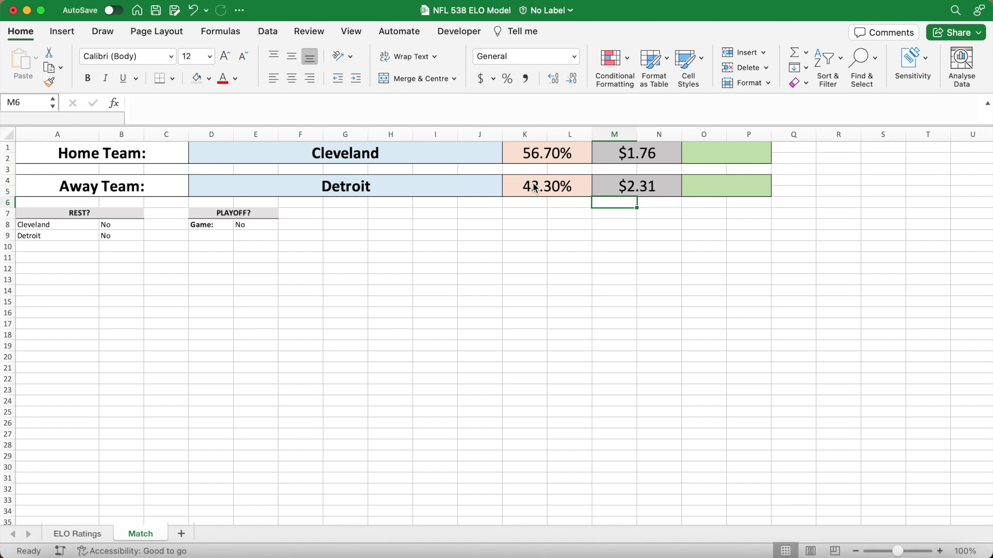
Step: Start the home team's O1 formula with the away team's adjusted rating: =(((XLOOKUP(D4,teams,elo)+IF(away_rest="Yes",25,0))-
left_click(708, 148)
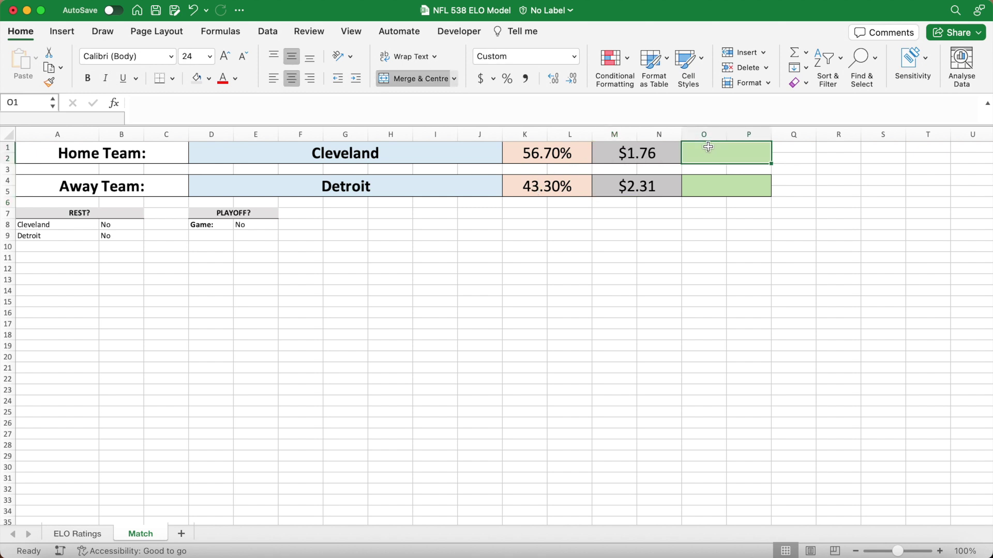
left_click(585, 105)
type("=")
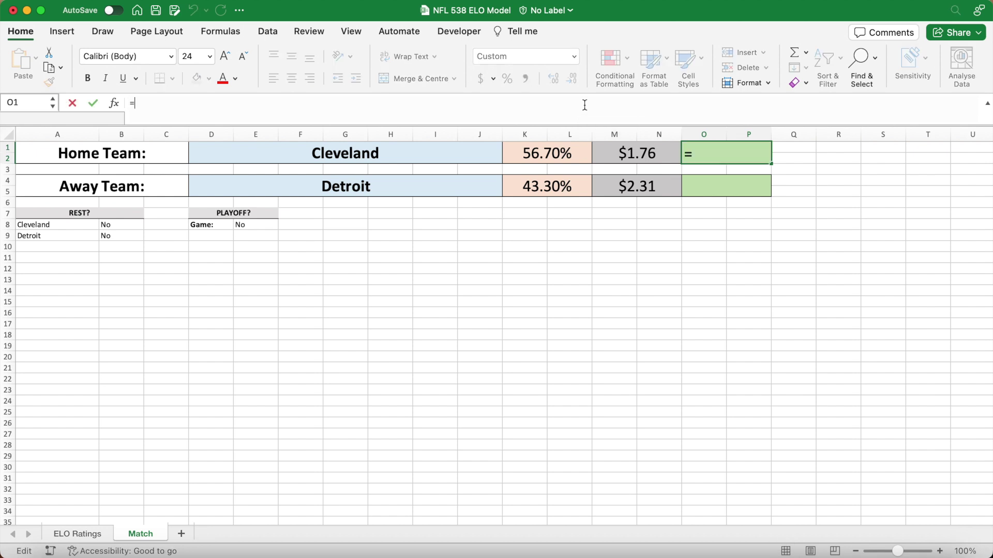
type("(")
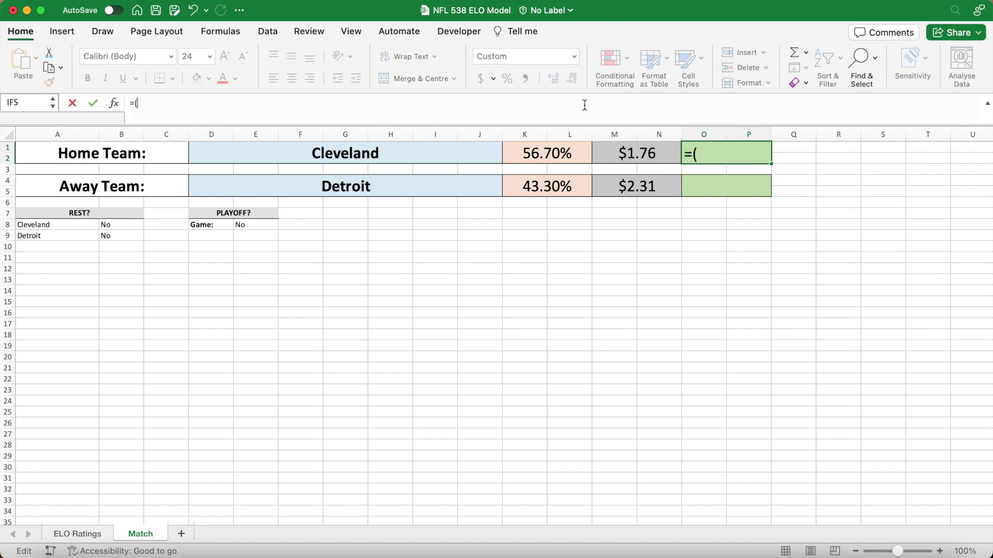
type("((XLOOKUP(")
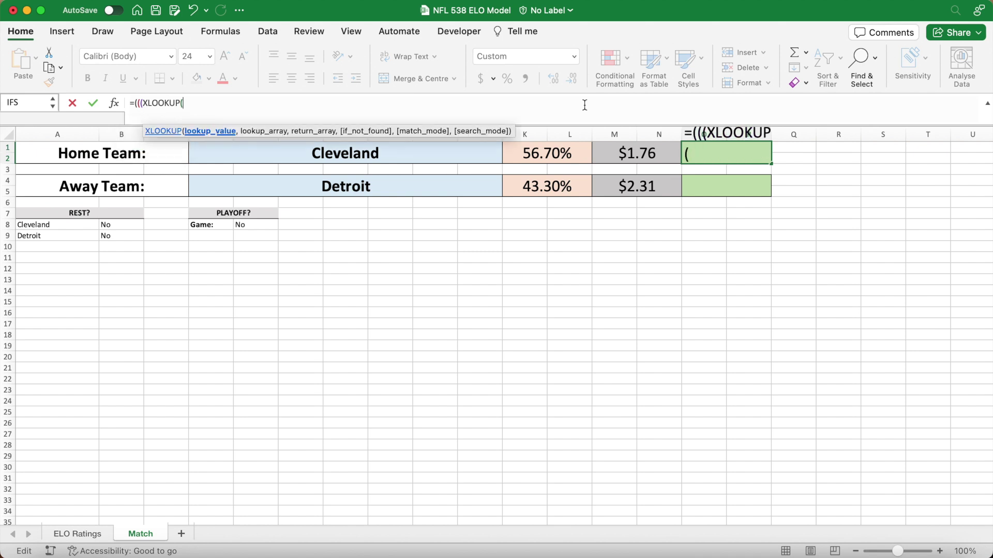
type("D4")
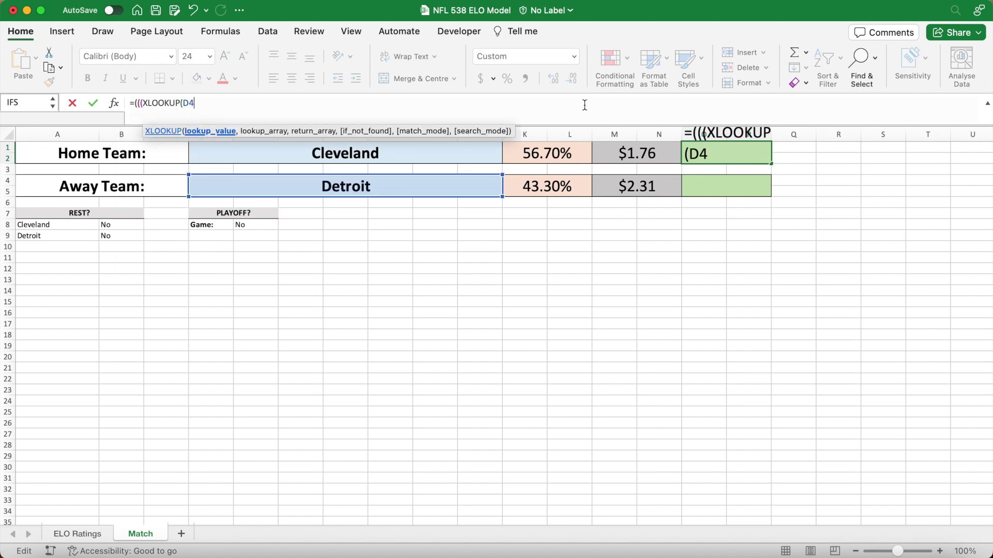
type(",")
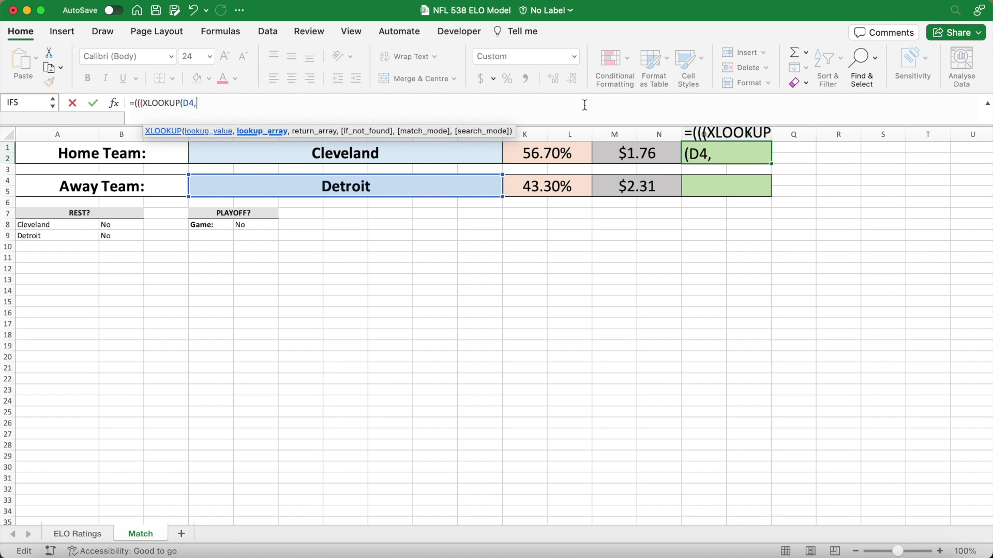
type("teams,el")
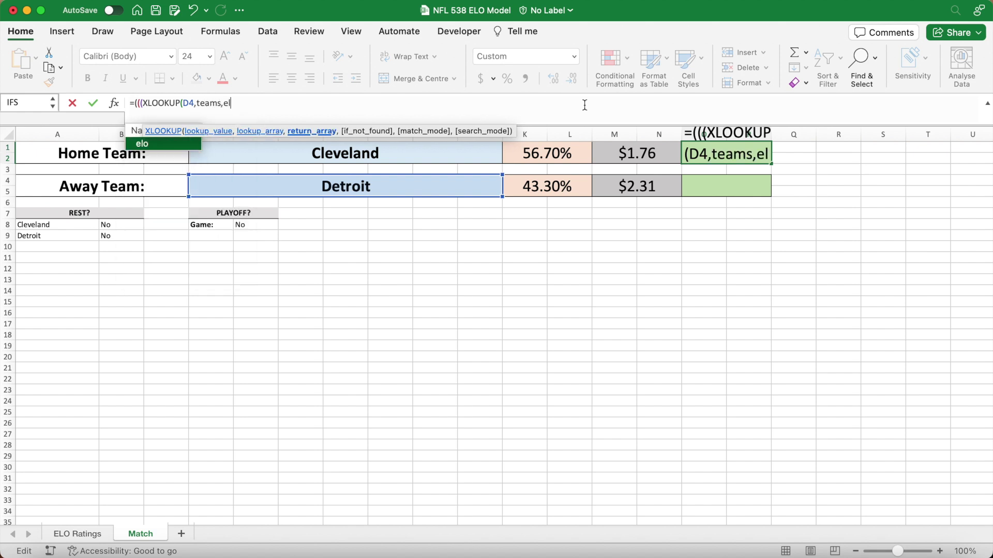
type("o)+IF(")
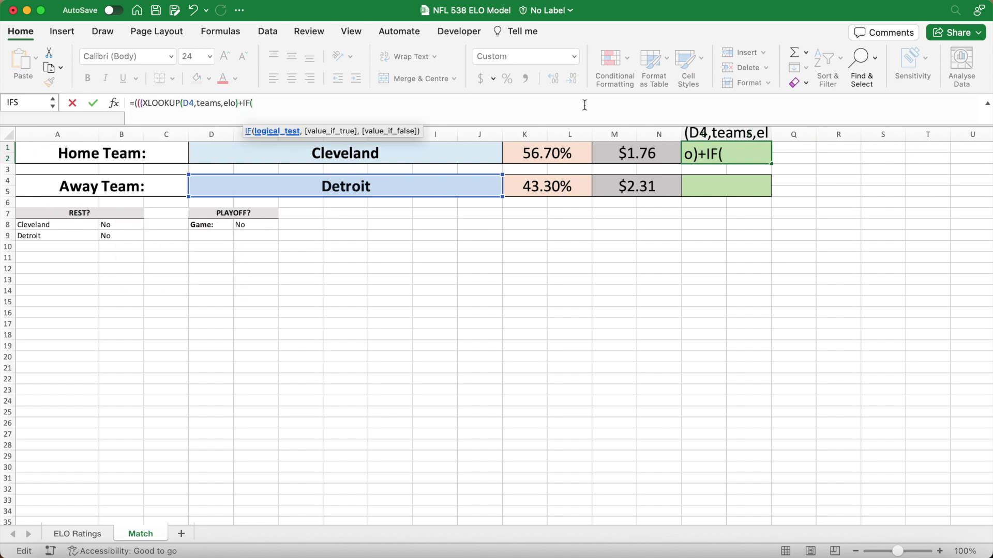
type("away_rest")
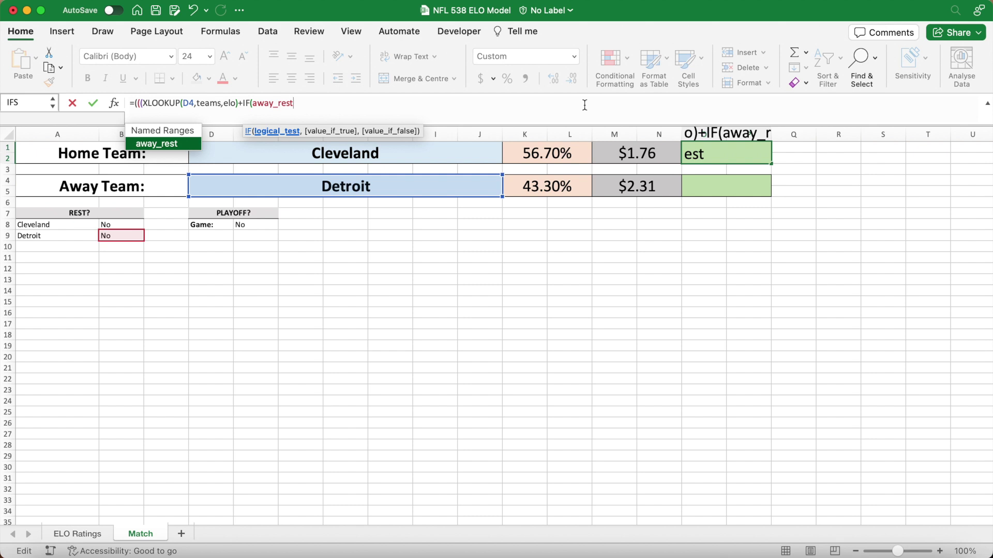
type("=\"Yes\",25,0))-")
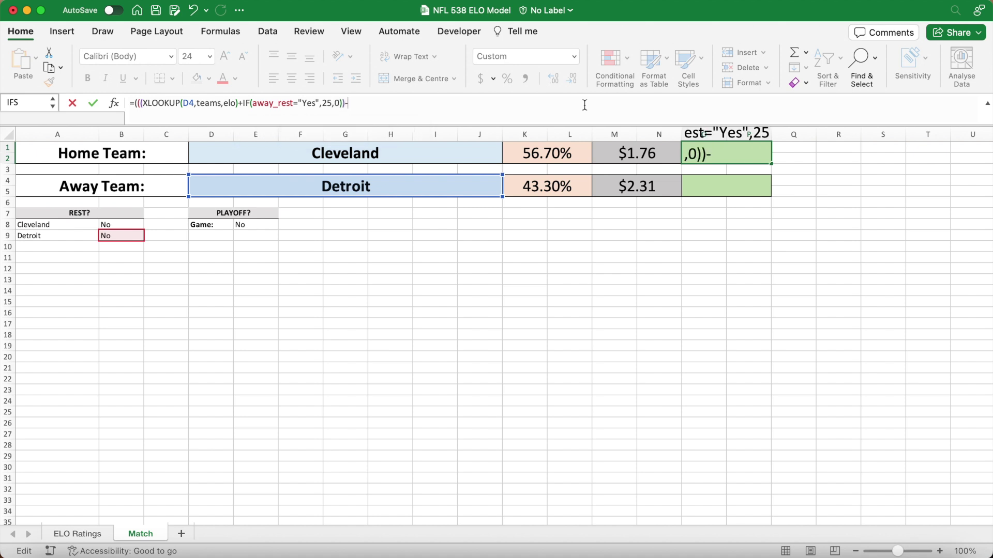
Step: Subtract the home team's rating in the O1 formula by adding (XLOOKUP(D1,teams,elo)
type("(XLOOK")
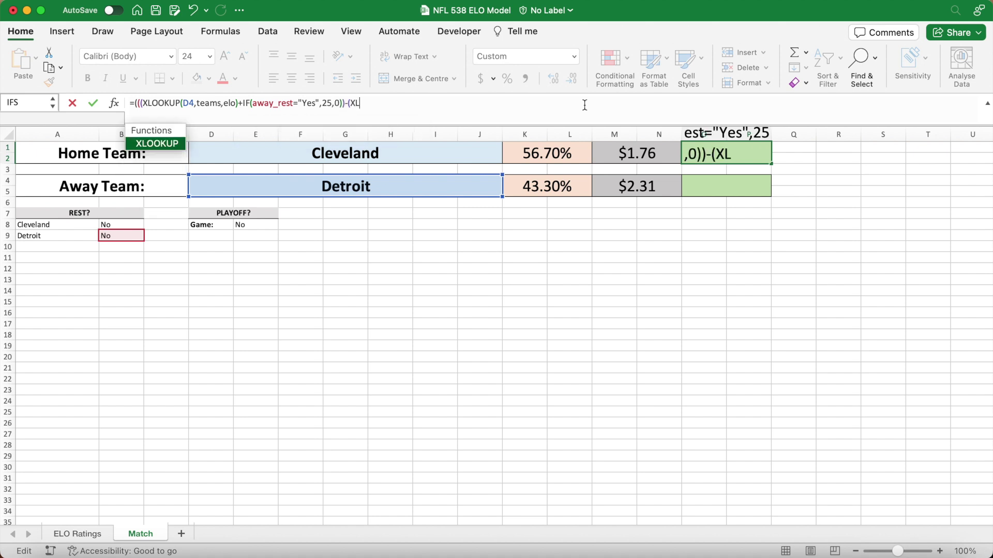
type("UP(")
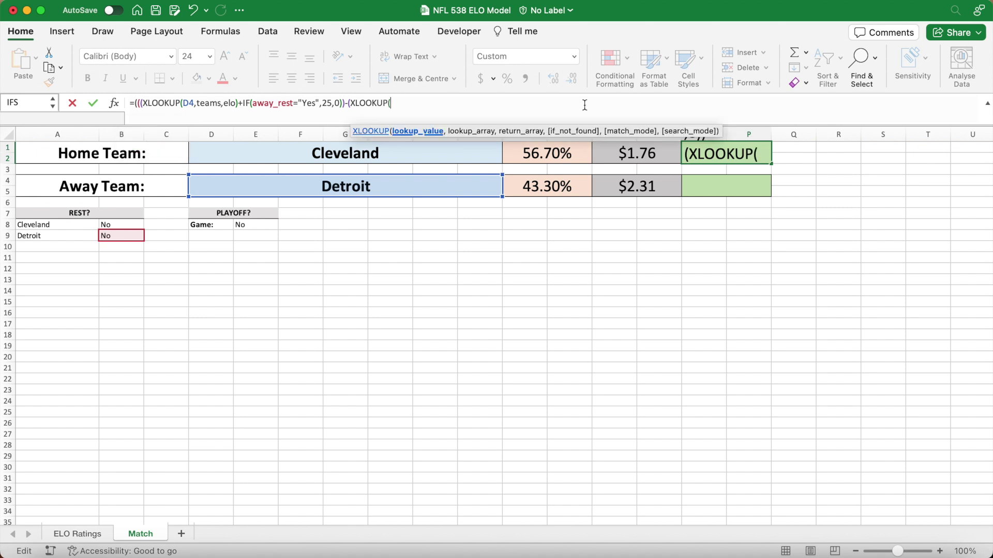
type("D1,")
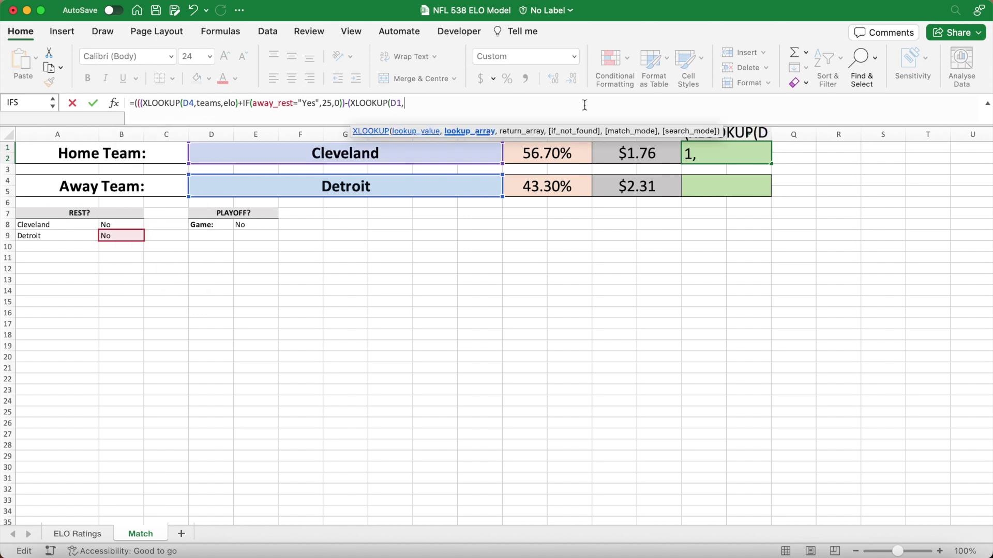
type("teams,el")
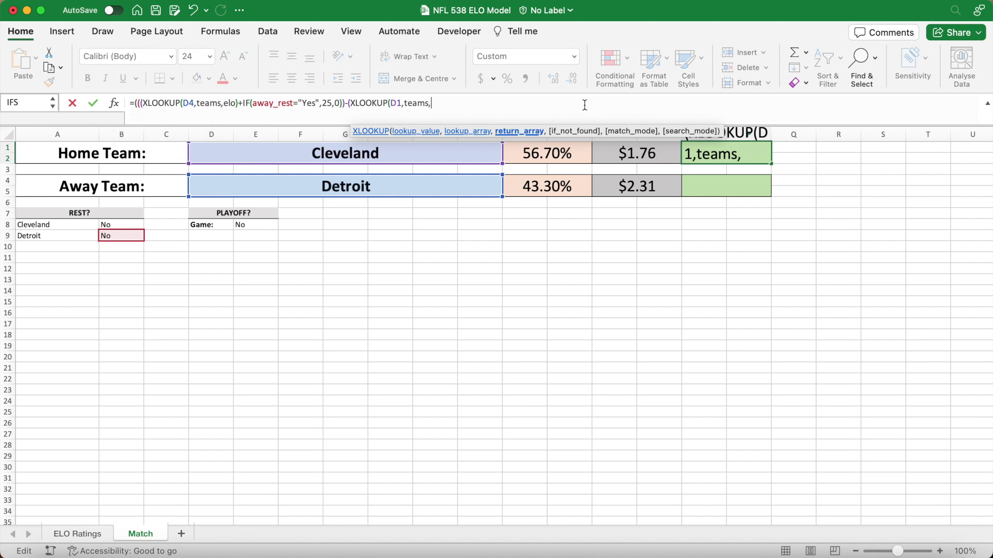
type("o)")
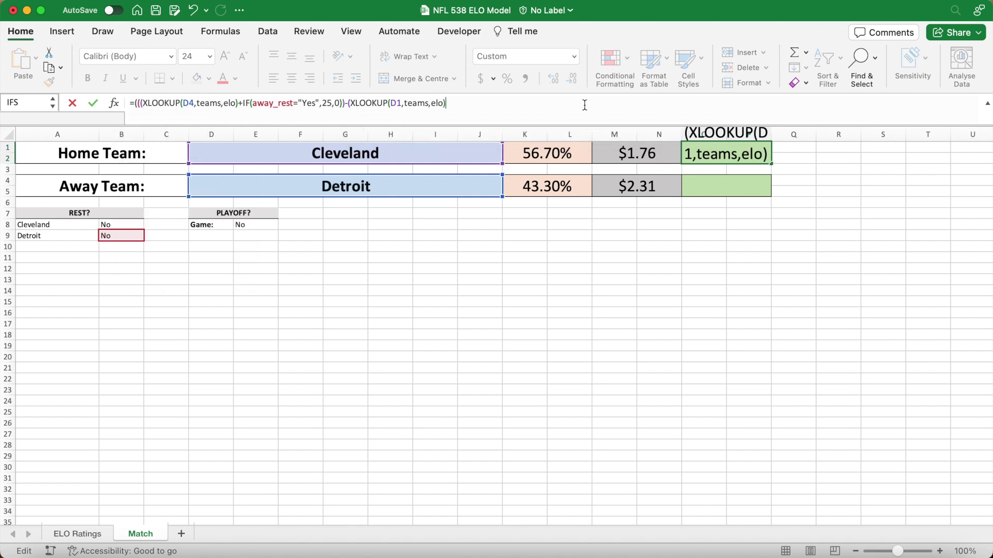
Step: Extend the home team's term in the O1 formula with +IF(home_rest="Yes",25,0)+home_advantage
type("+IF(")
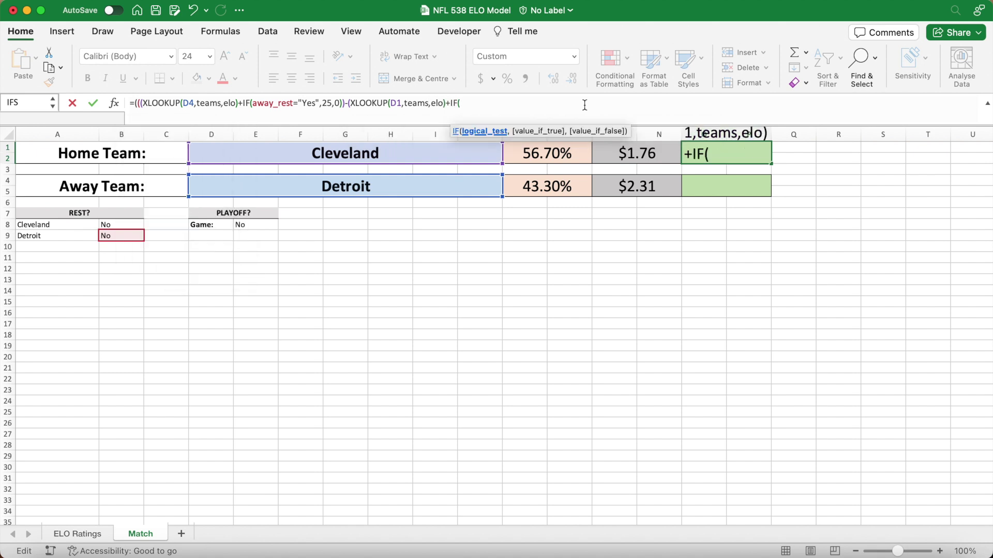
type("home")
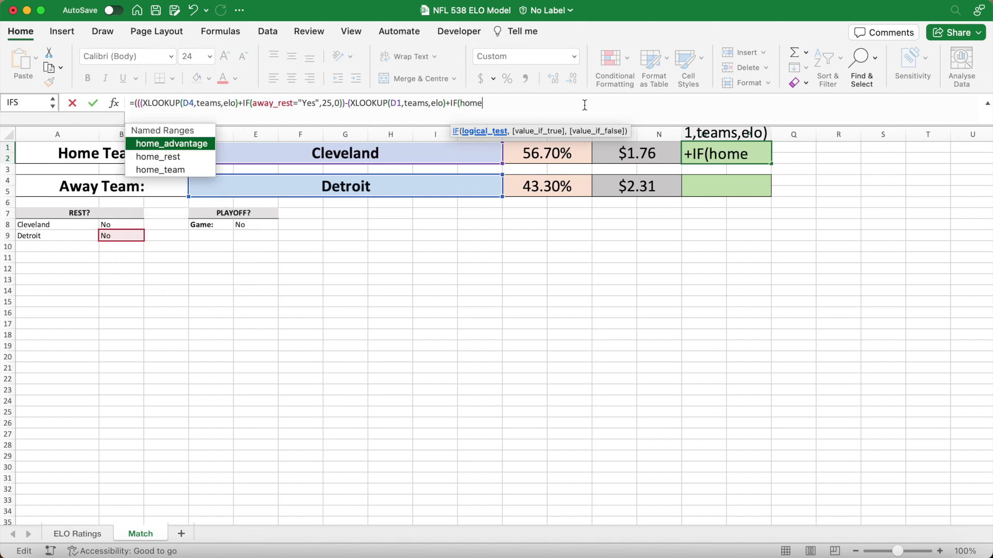
type("_rest")
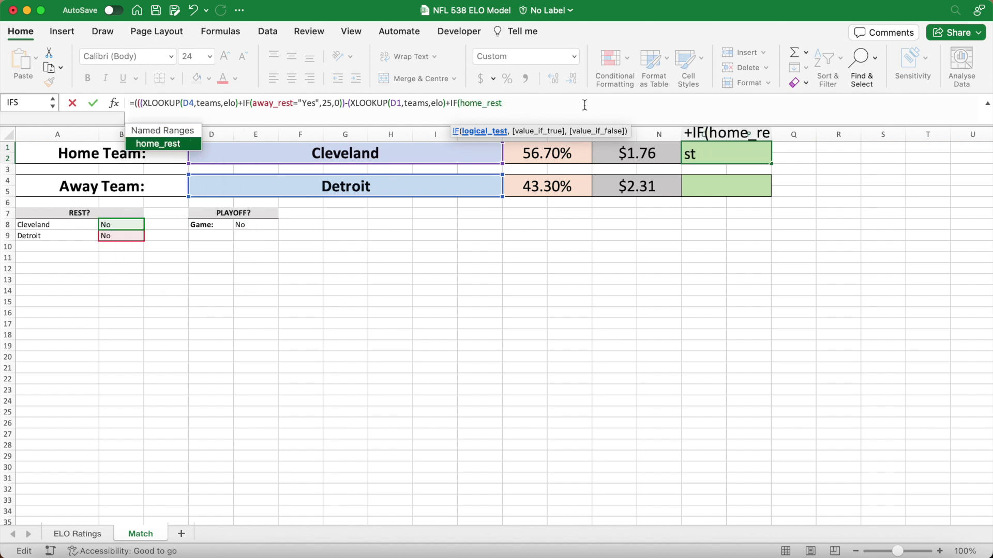
type("=\"Yes\"")
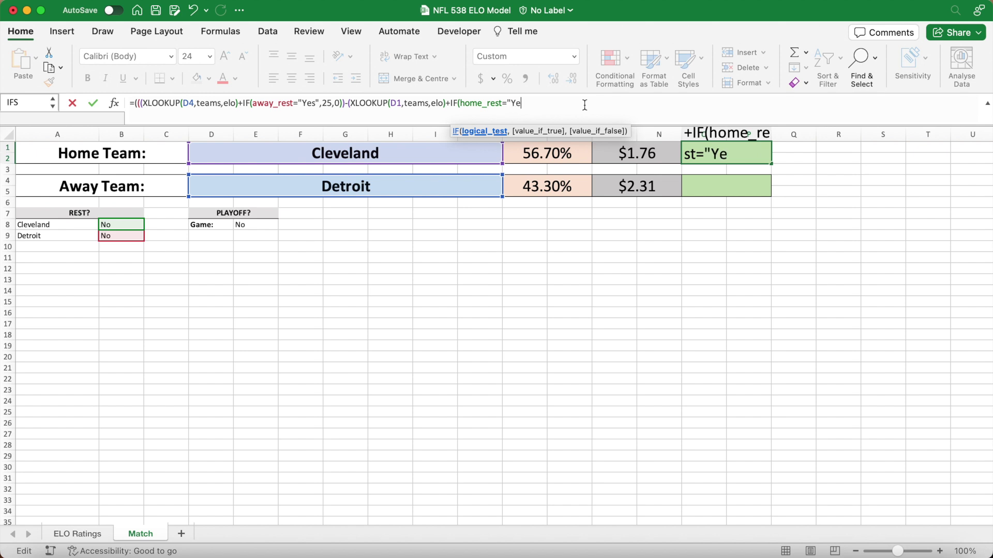
type(",25,")
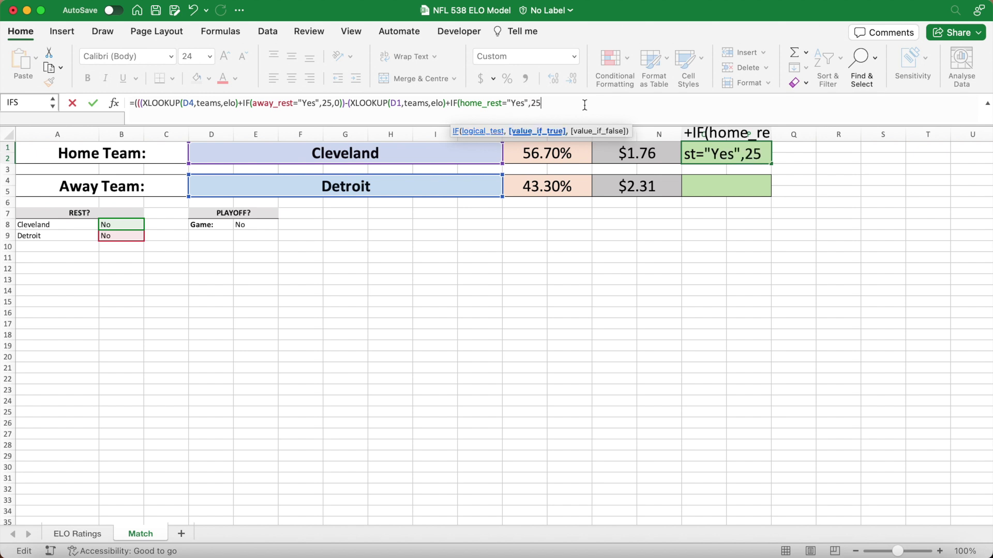
type("0)")
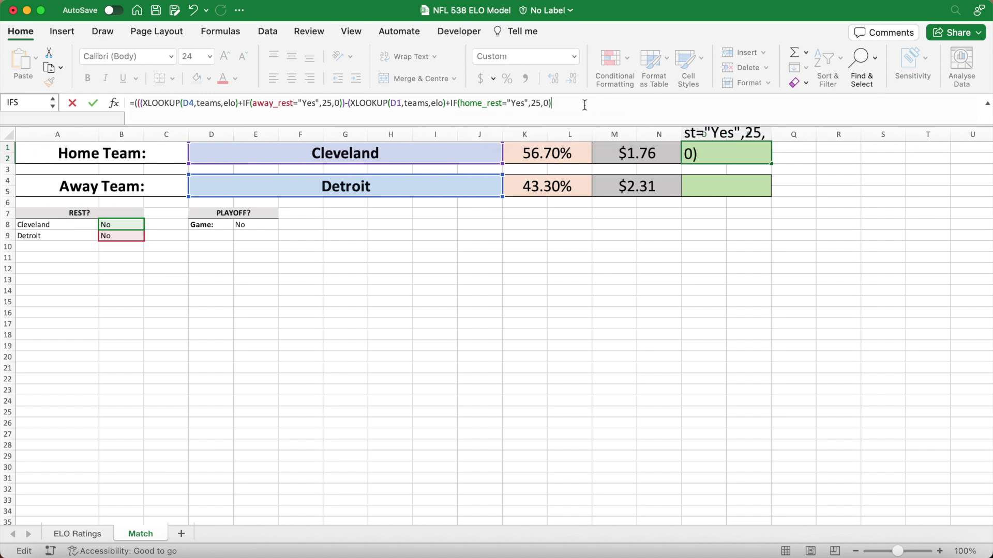
type("+ho")
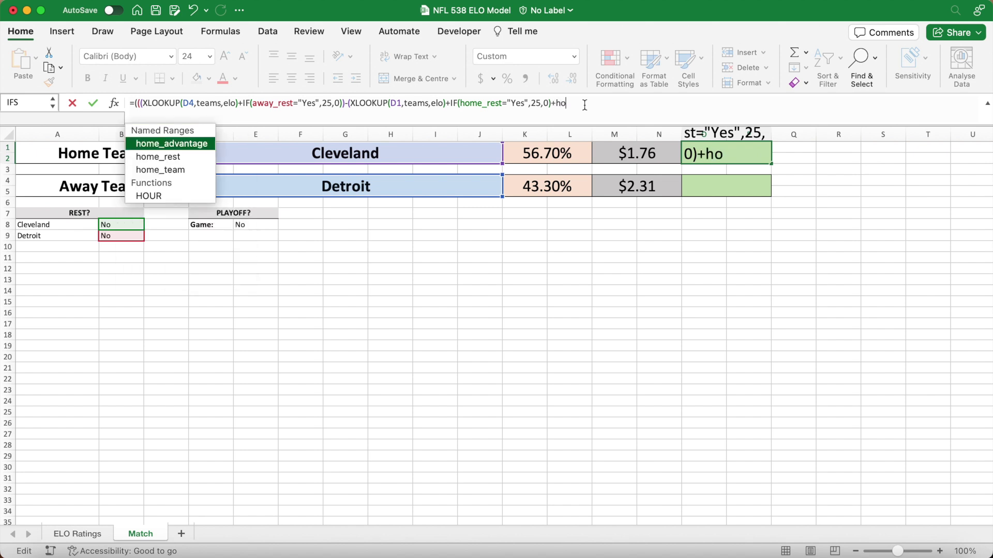
type("me_advantage")
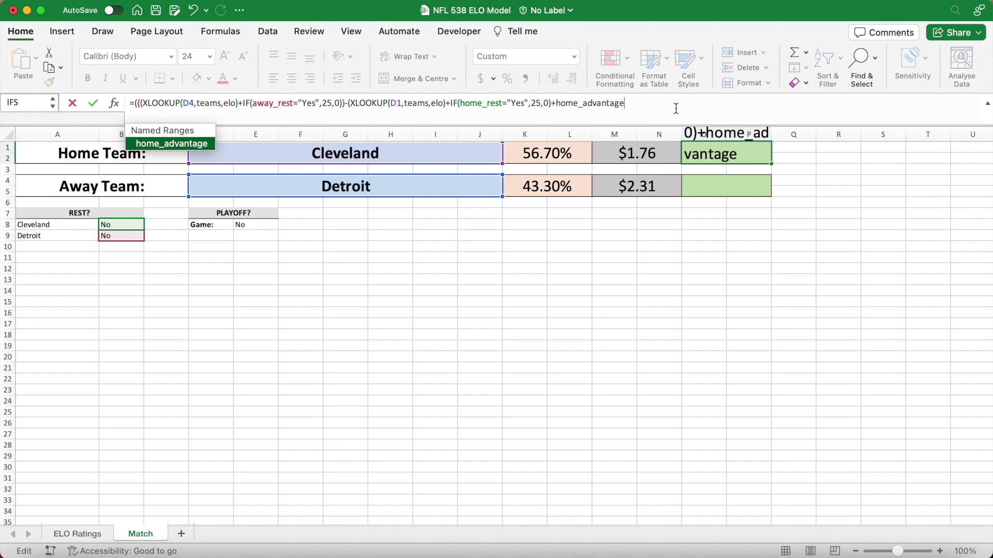
Step: Complete the O1 formula by multiplying the rating difference by IF(playoff="Yes",1.2,1) and dividing by 25
type("))*")
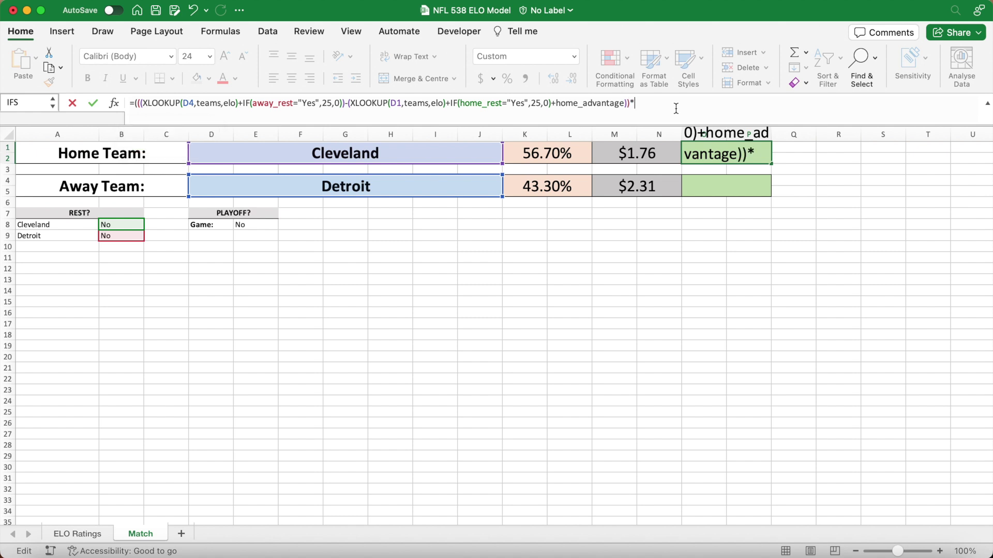
type("IF(")
type("pl")
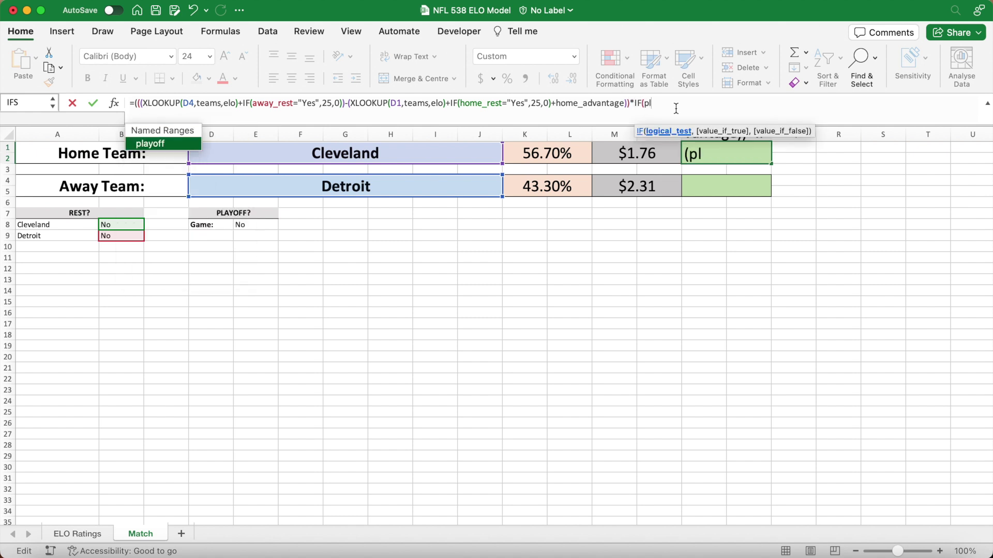
type("ayoff=")
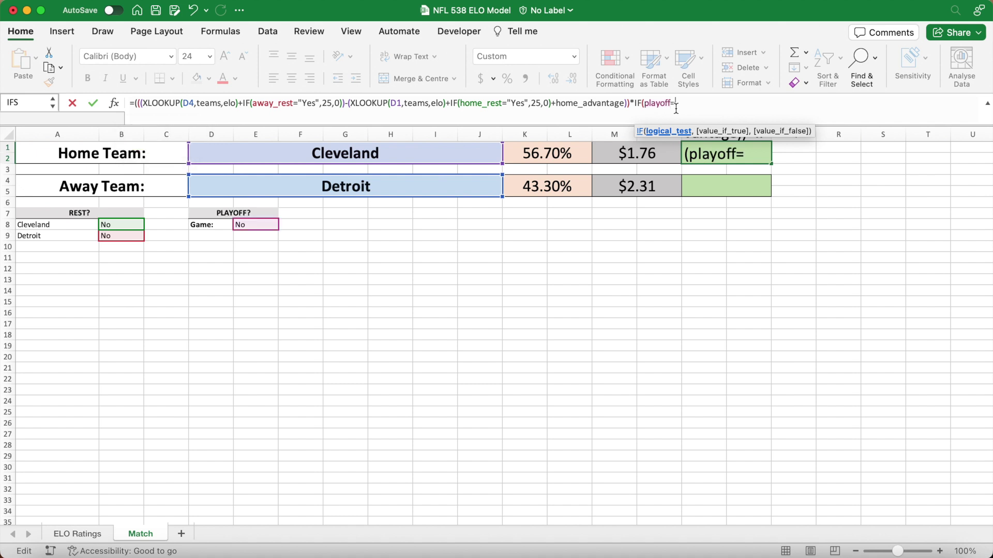
type("\"Yes\",1.2")
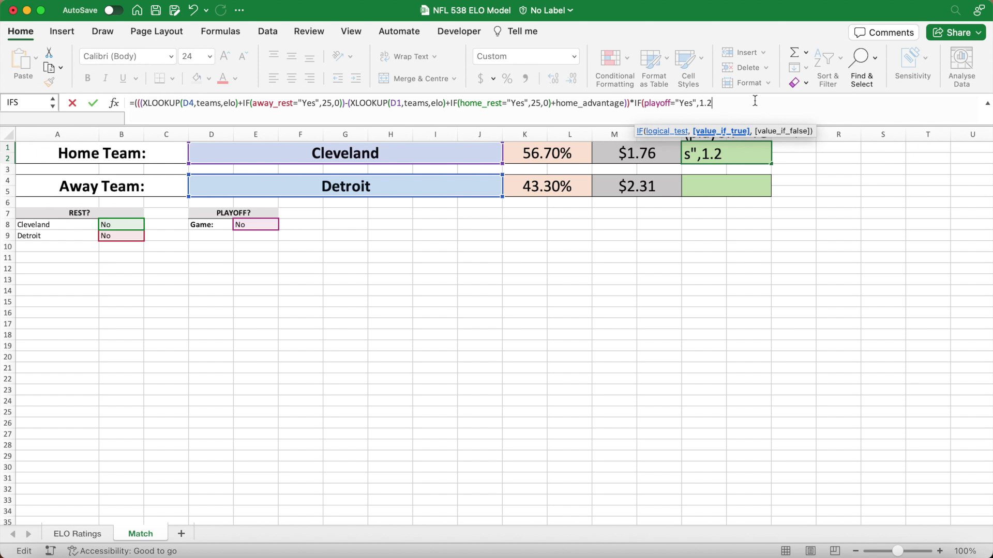
type(",1")
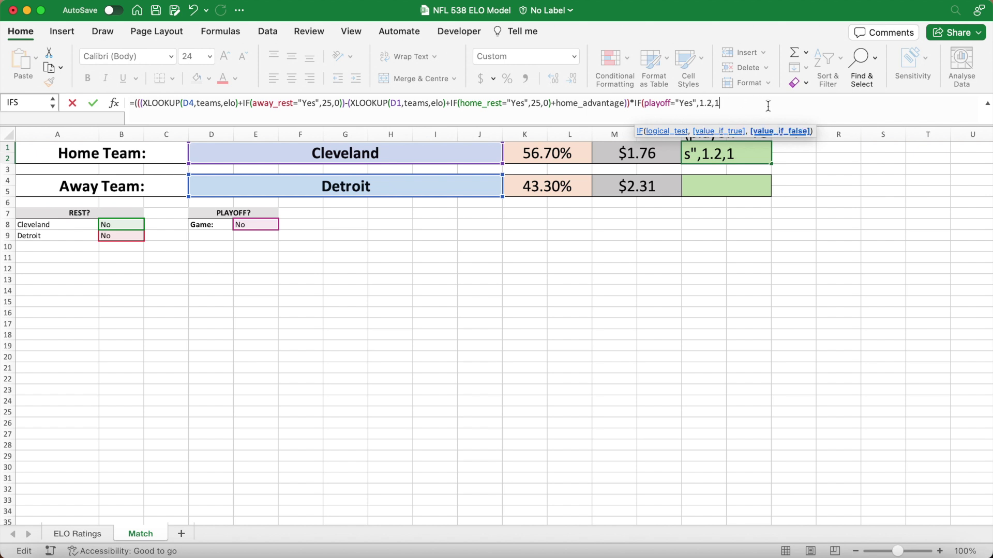
type("))/25")
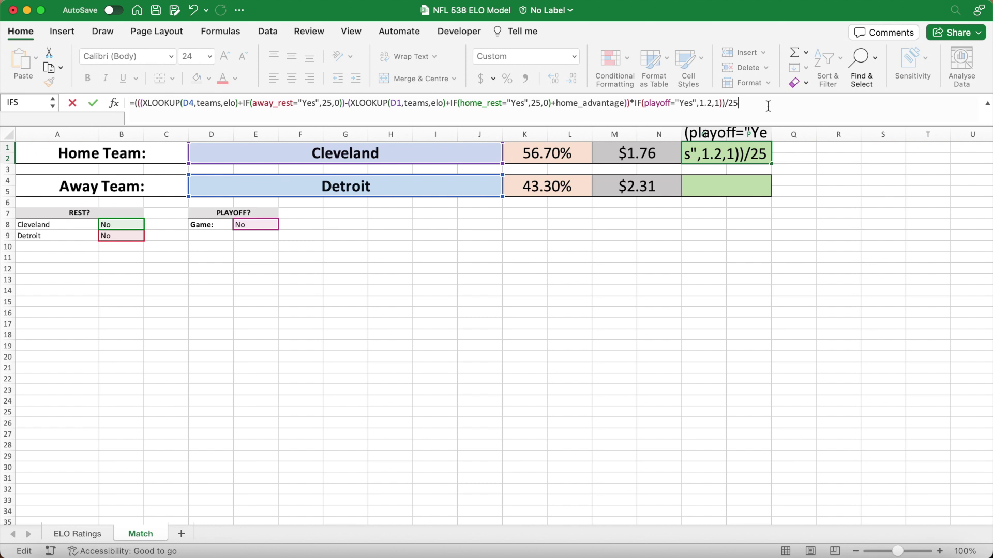
key("Return")
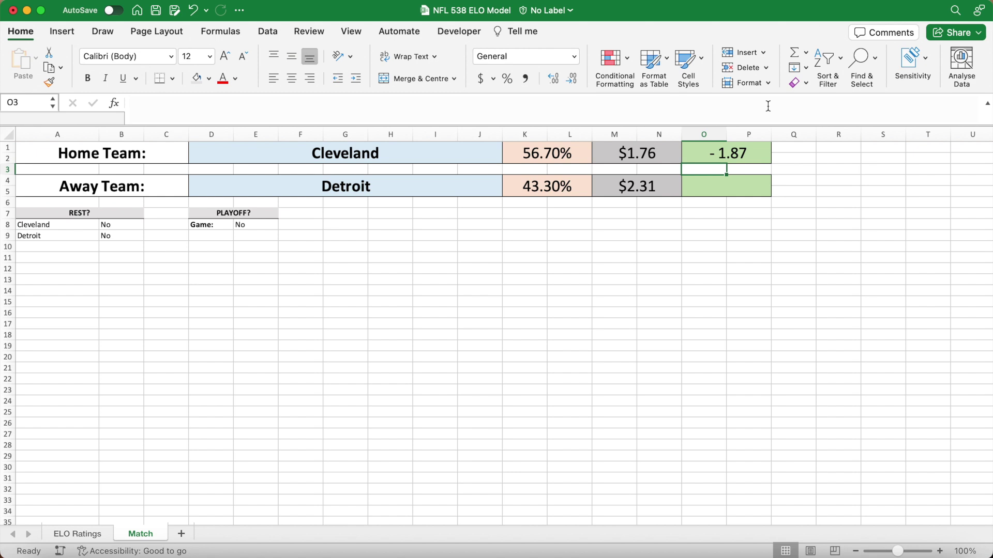
Step: Copy the home team's line formula from O1 without its leading equals sign, leaving the cell unchanged
left_click(728, 186)
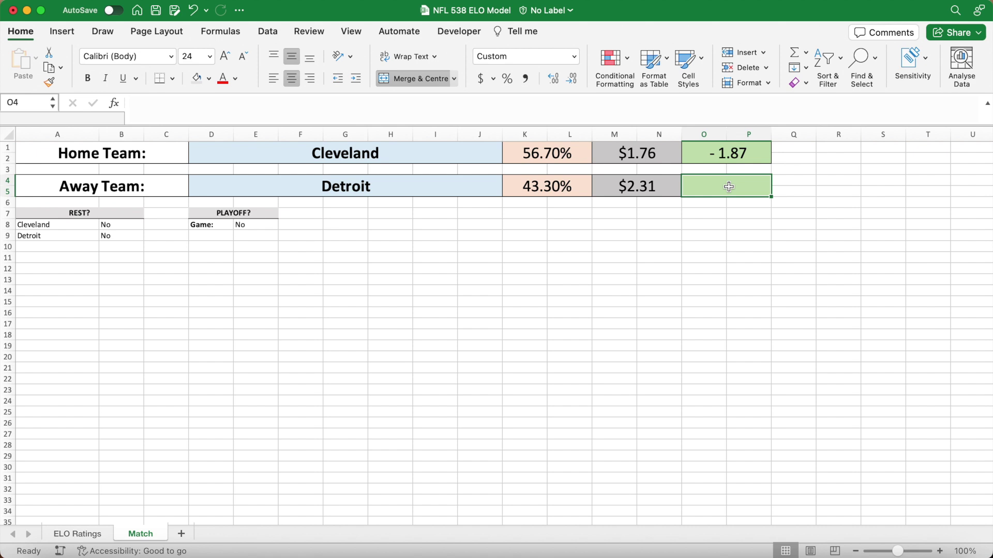
left_click(722, 154)
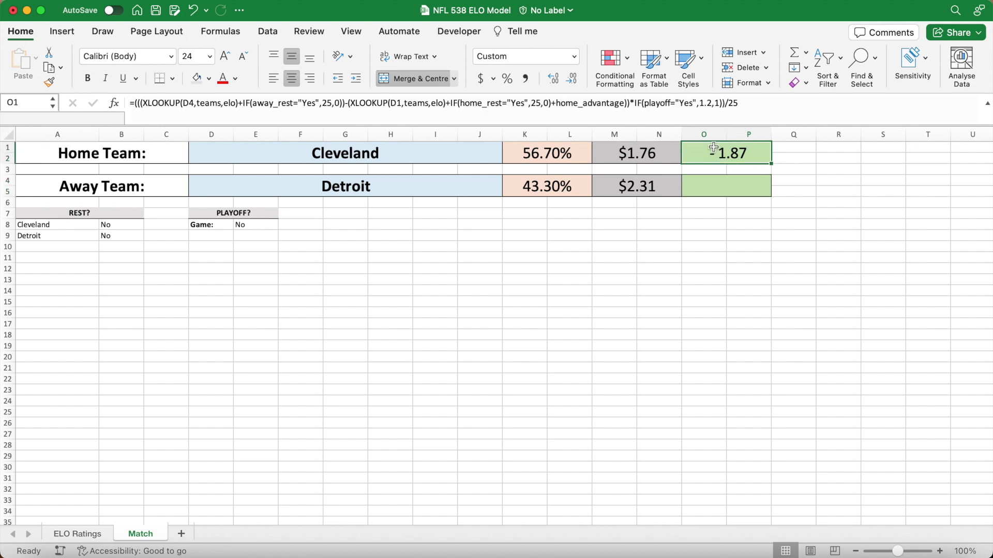
left_click_drag(749, 104, 136, 123)
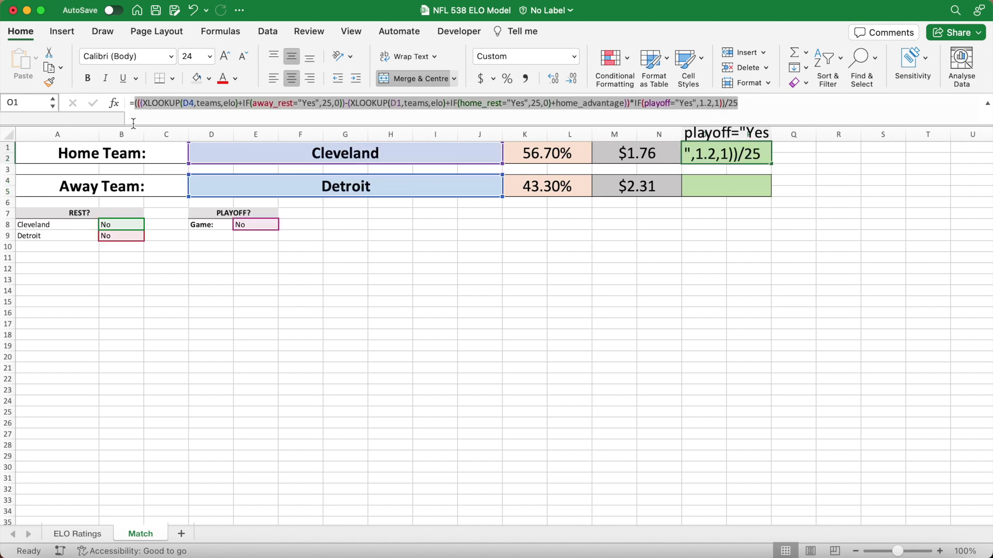
key("super+c")
key("Escape")
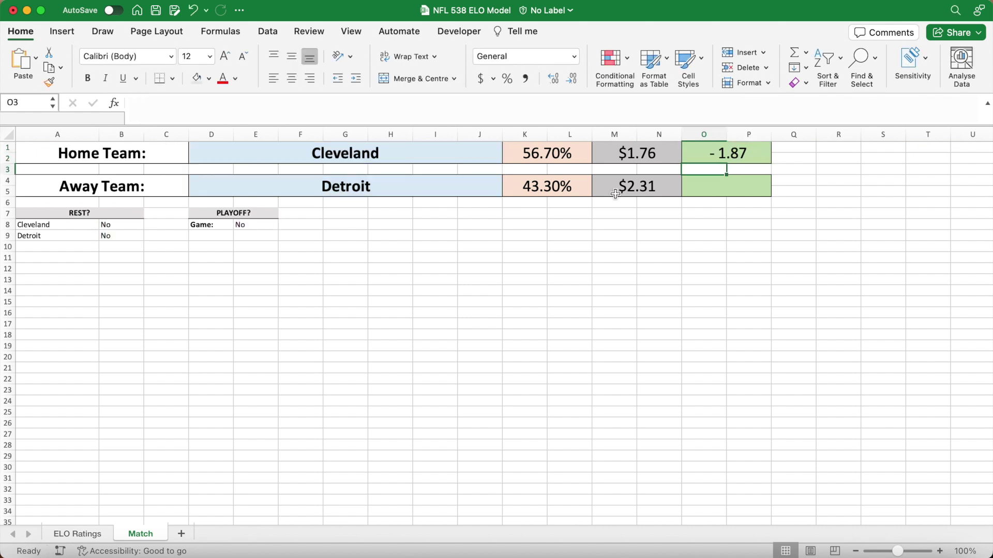
Step: Enter the away team's line in O4 as the negated copied expression, with =- in front of it
left_click(708, 189)
left_click(534, 111)
type("=-")
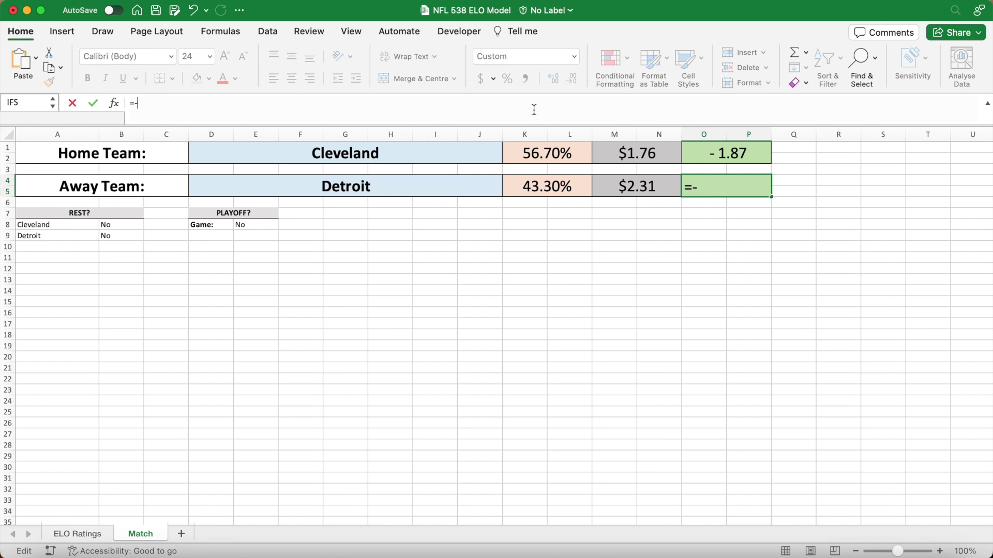
key("super+v")
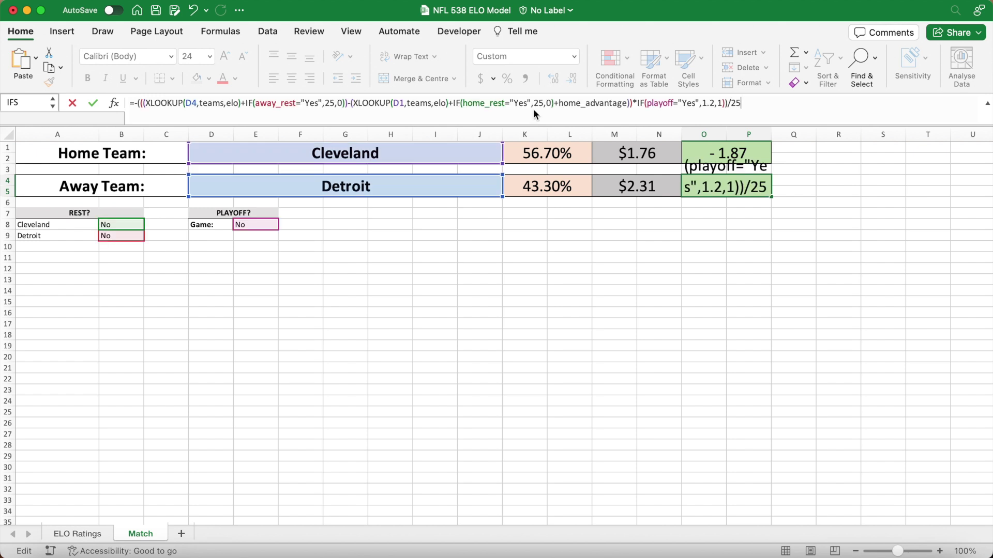
key("Return")
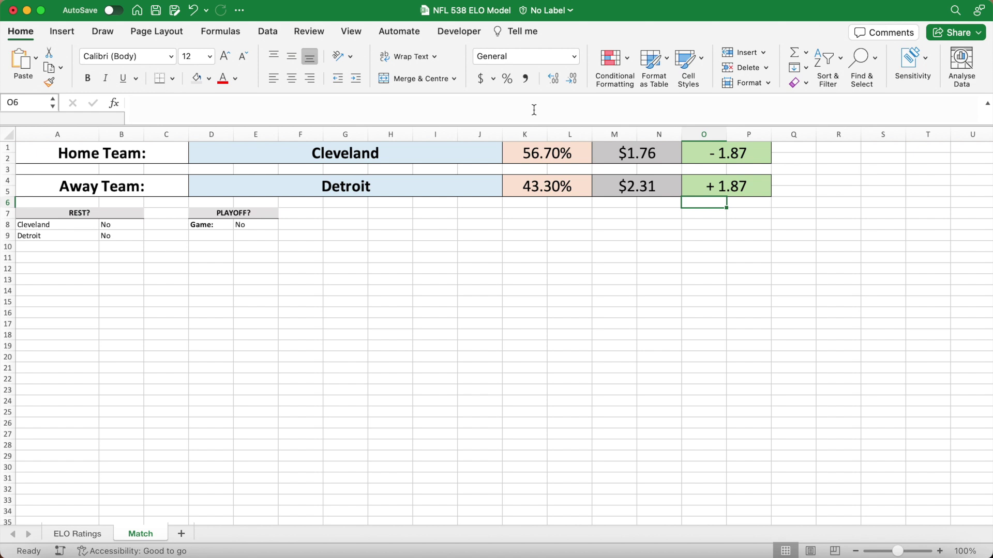
left_click(702, 186)
left_click(702, 153)
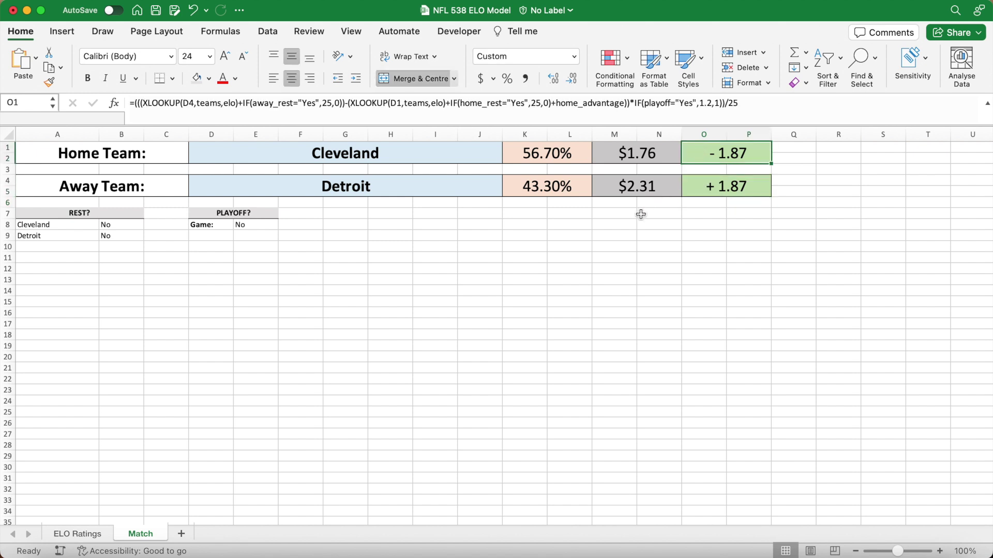
left_click(656, 225)
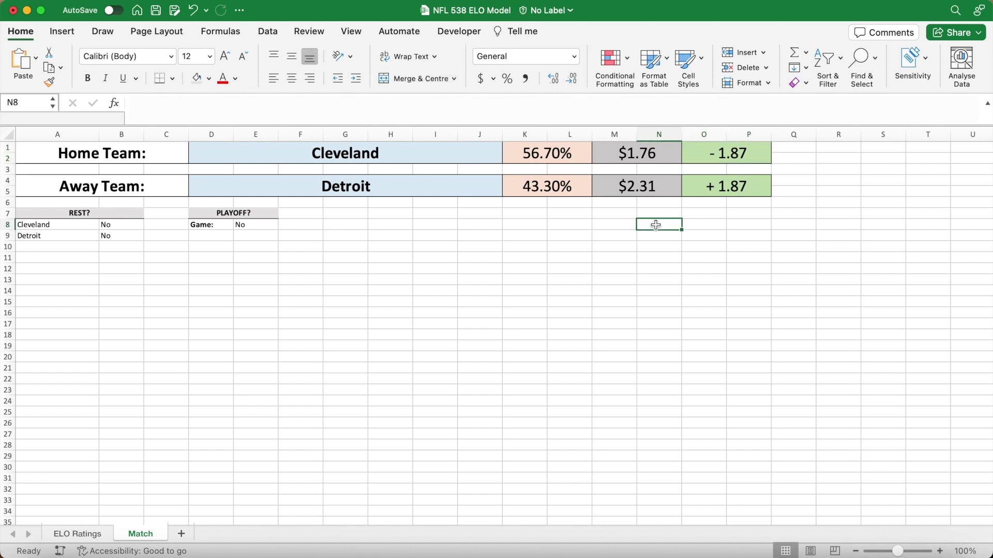
Step: Set the home team to Dallas and the away team to Miami
left_click(468, 156)
left_click(508, 148)
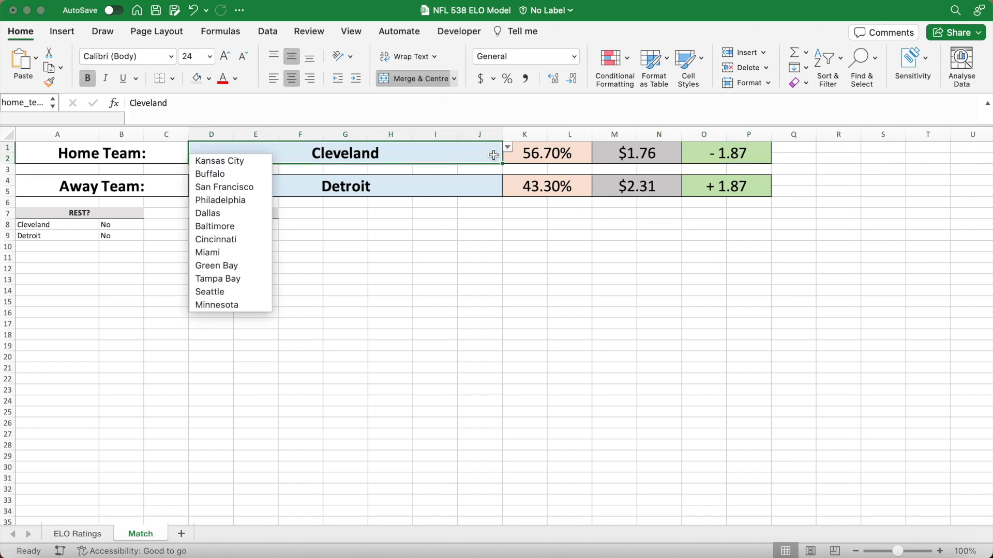
left_click(252, 219)
left_click(400, 184)
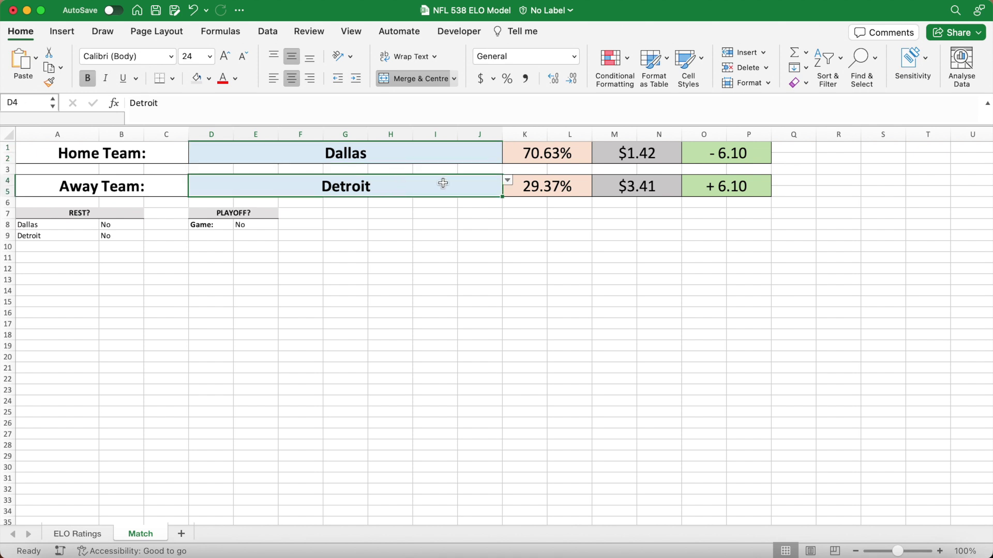
left_click(508, 181)
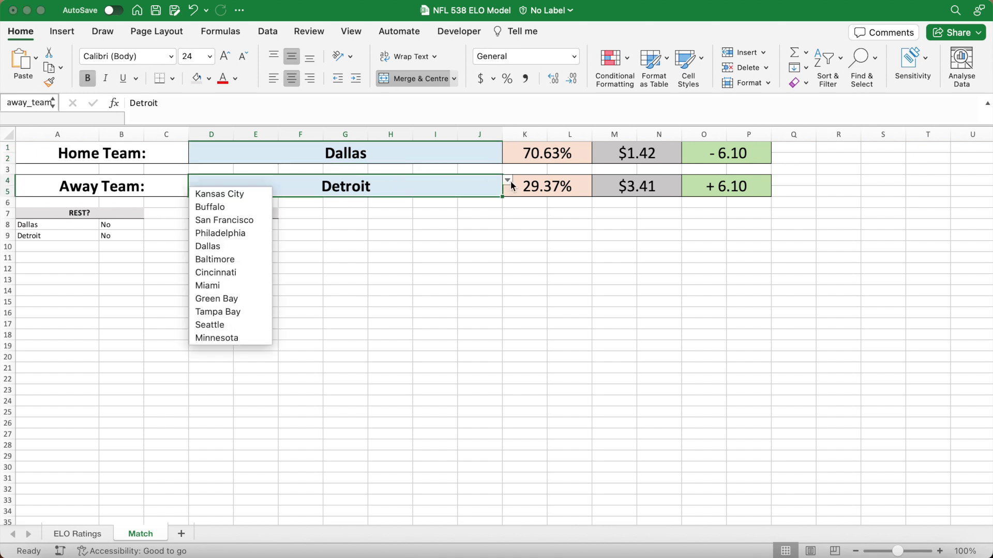
left_click(223, 282)
Step: Set the home team to Kansas City and the away team to LA Chargers
left_click(425, 150)
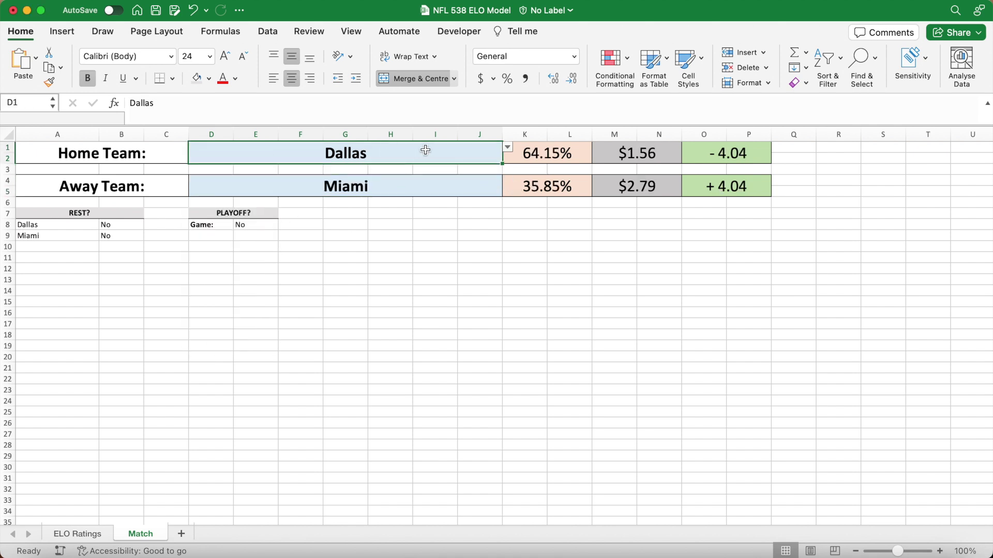
left_click(507, 148)
left_click(225, 161)
left_click(356, 181)
left_click(509, 182)
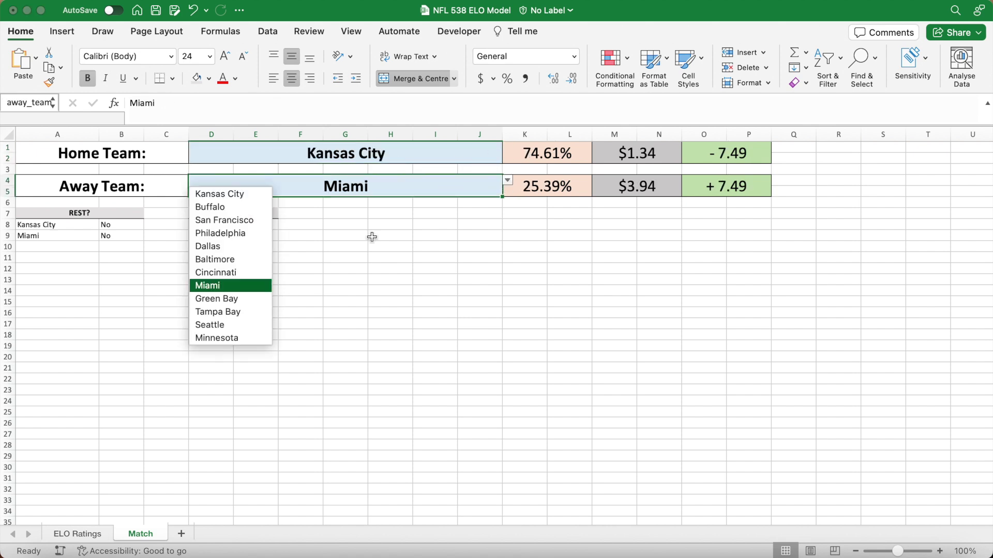
scroll(262, 295, "down", 4)
left_click(244, 302)
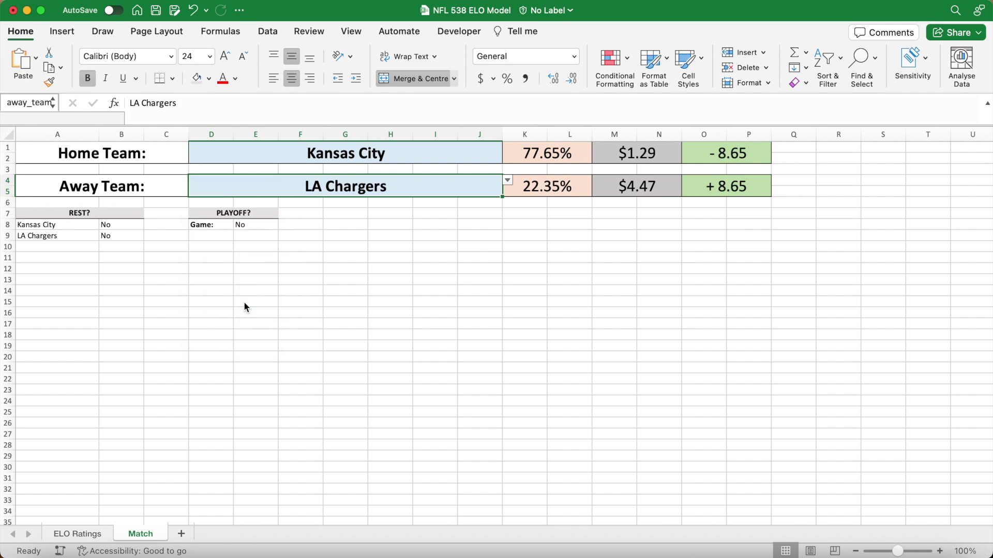
left_click(428, 214)
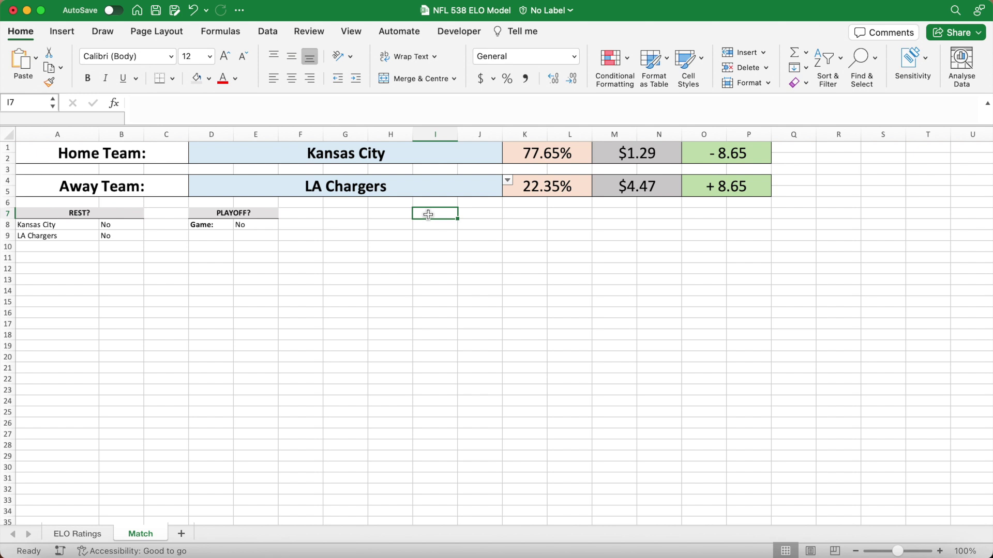
Step: Set the playoff game option to Yes
left_click(256, 226)
left_click(284, 226)
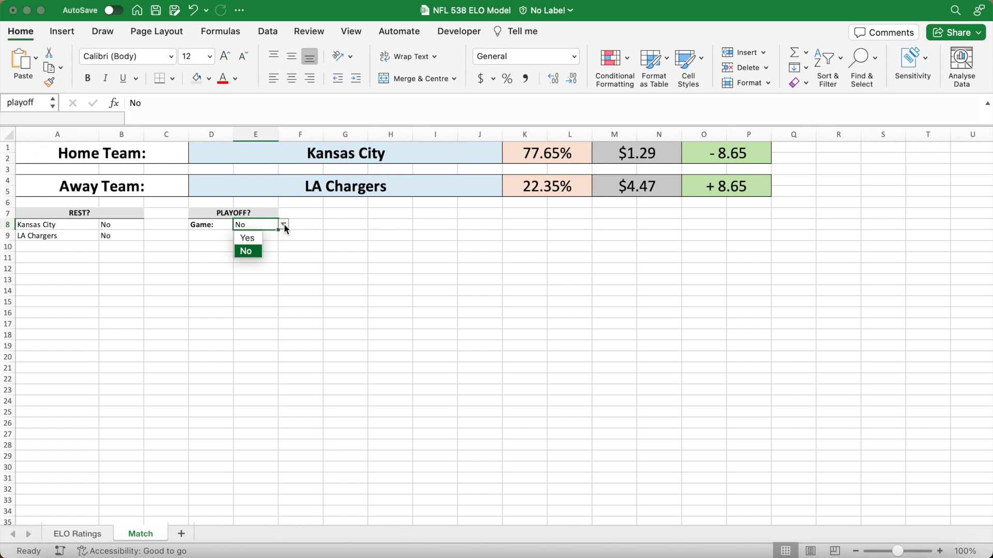
left_click(247, 238)
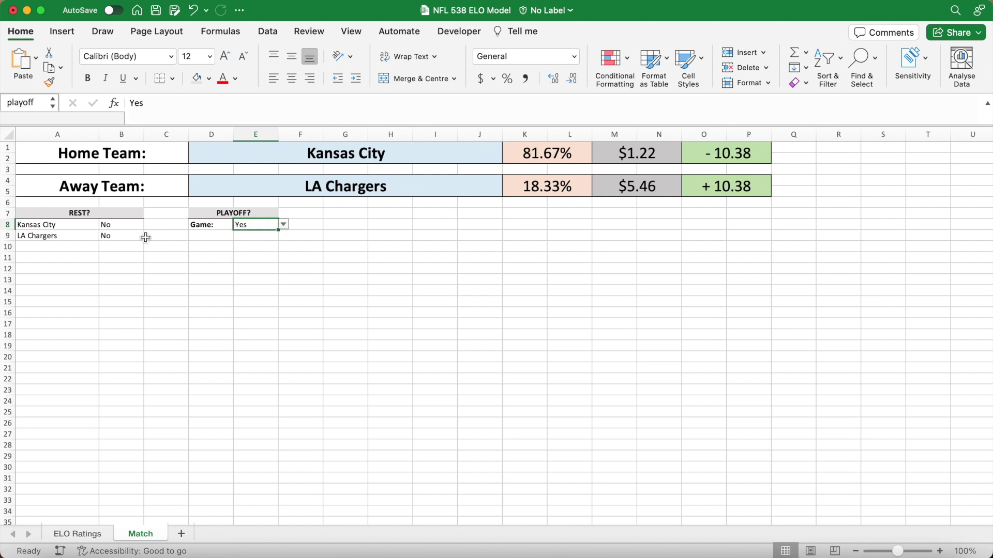
Step: Set the rest option for the home team, Kansas City, to Yes
left_click(132, 226)
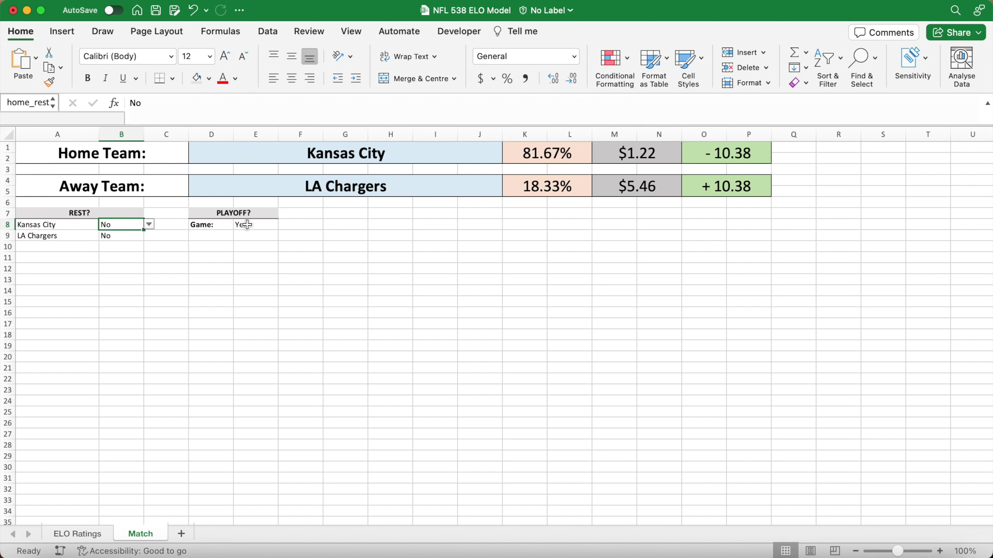
left_click(150, 225)
left_click(124, 240)
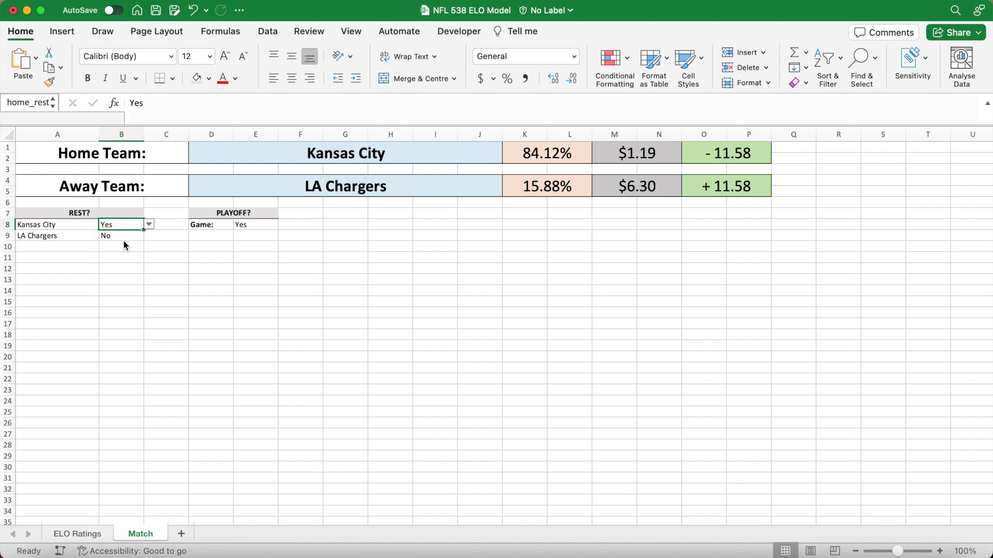
Step: Set the playoff game option back to No
left_click(245, 227)
left_click(284, 226)
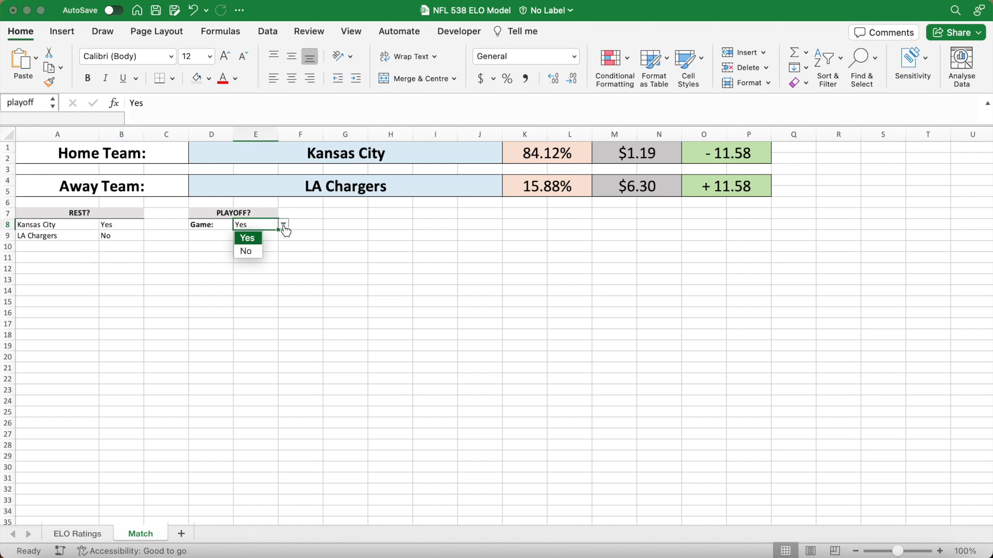
left_click(252, 251)
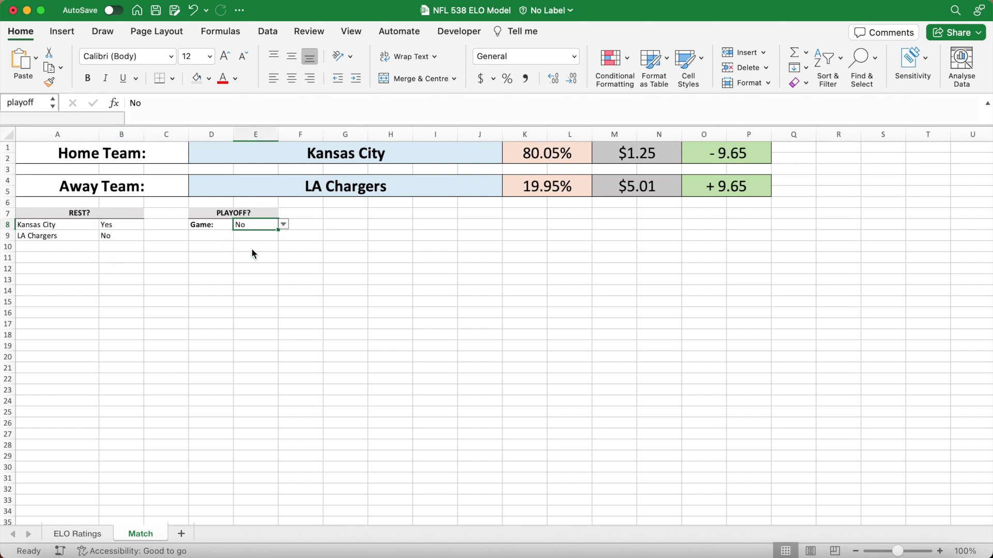
left_click(342, 235)
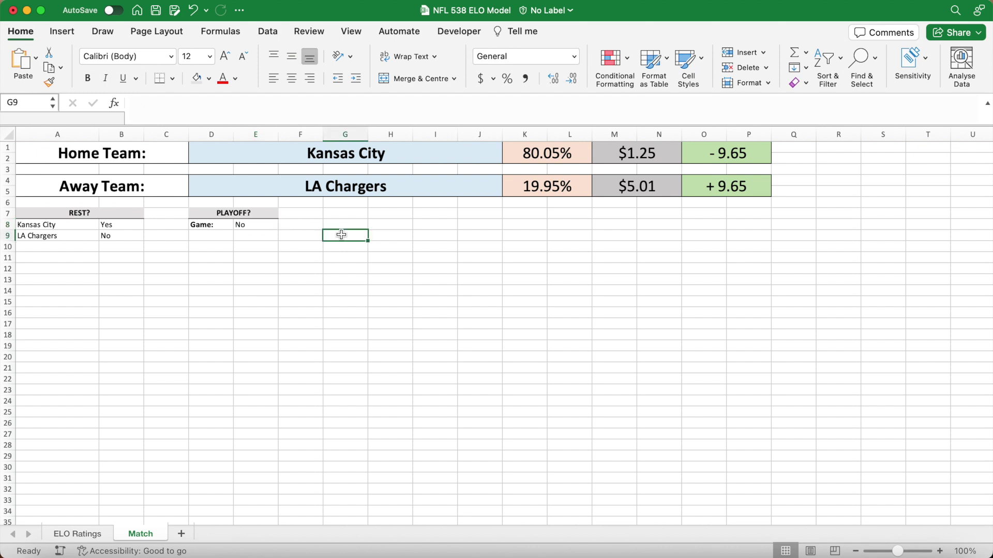